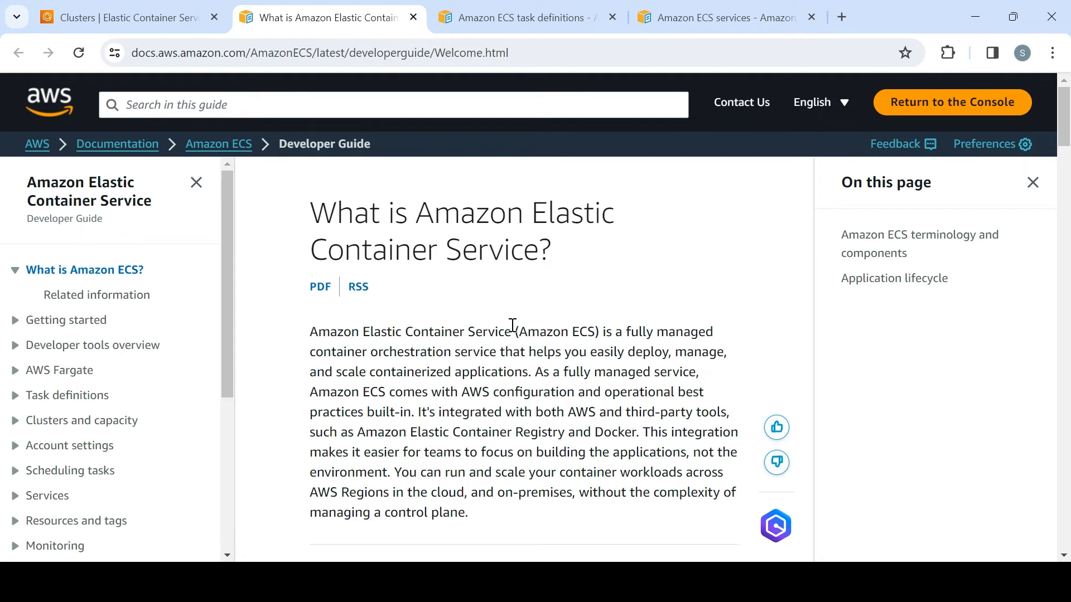
Read the Amazon ECS task definitions and services documentation pages, and close the documentation pages to return to the ECS console
{"action": "left_click", "coordinate": [506, 24]}
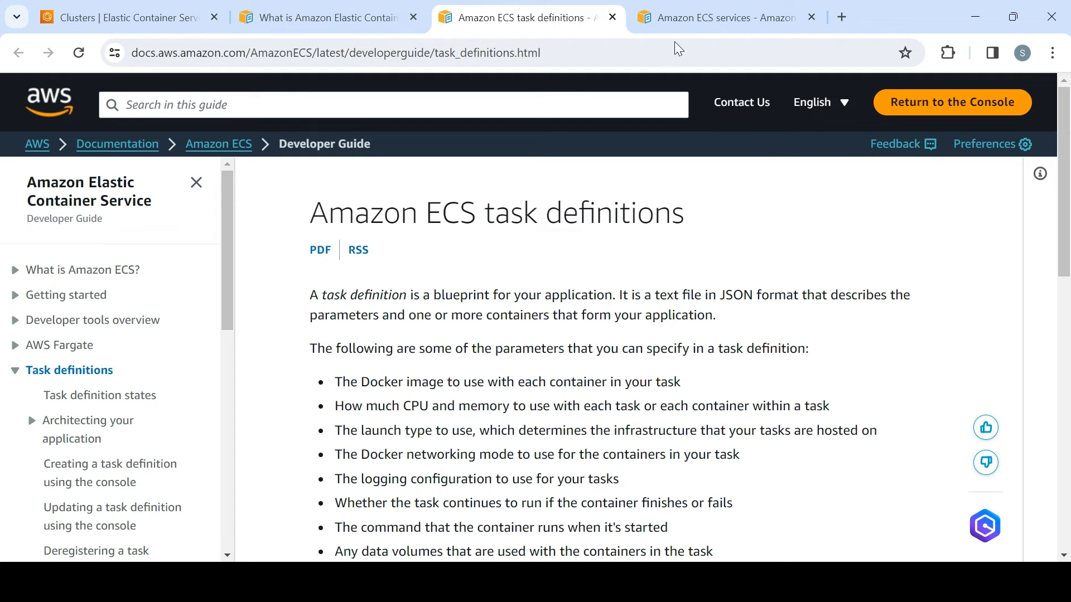
{"action": "left_click", "coordinate": [704, 15]}
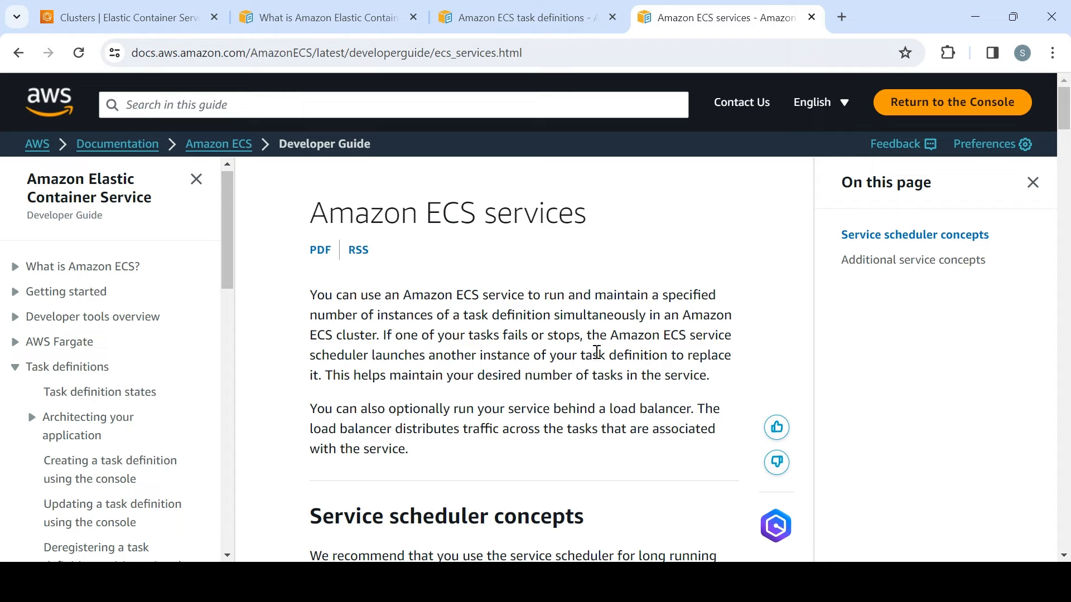
{"action": "left_click", "coordinate": [413, 17]}
{"action": "left_click", "coordinate": [413, 17]}
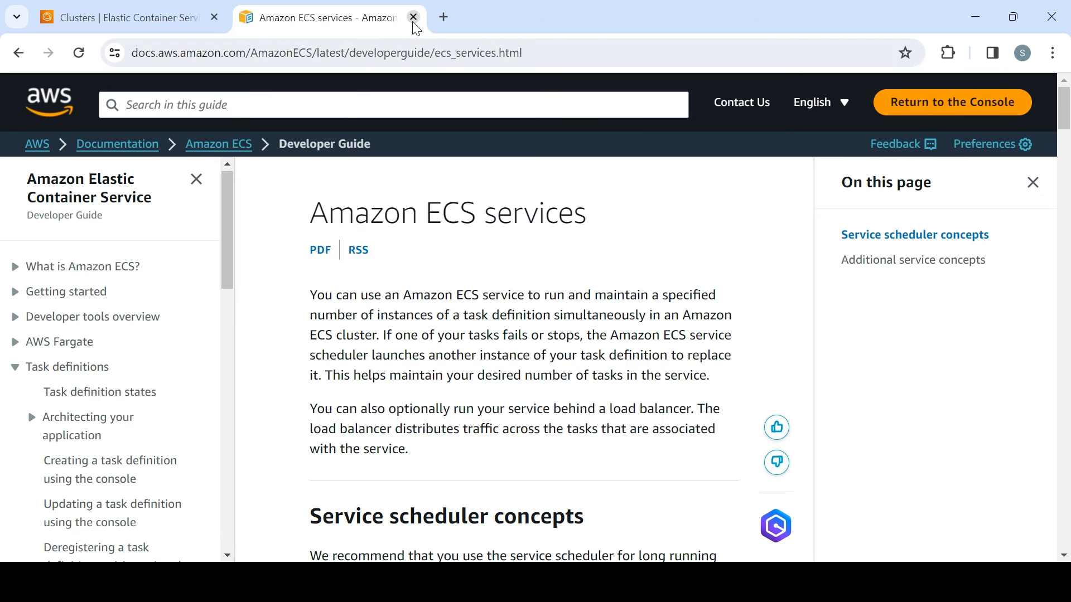
{"action": "left_click", "coordinate": [414, 16]}
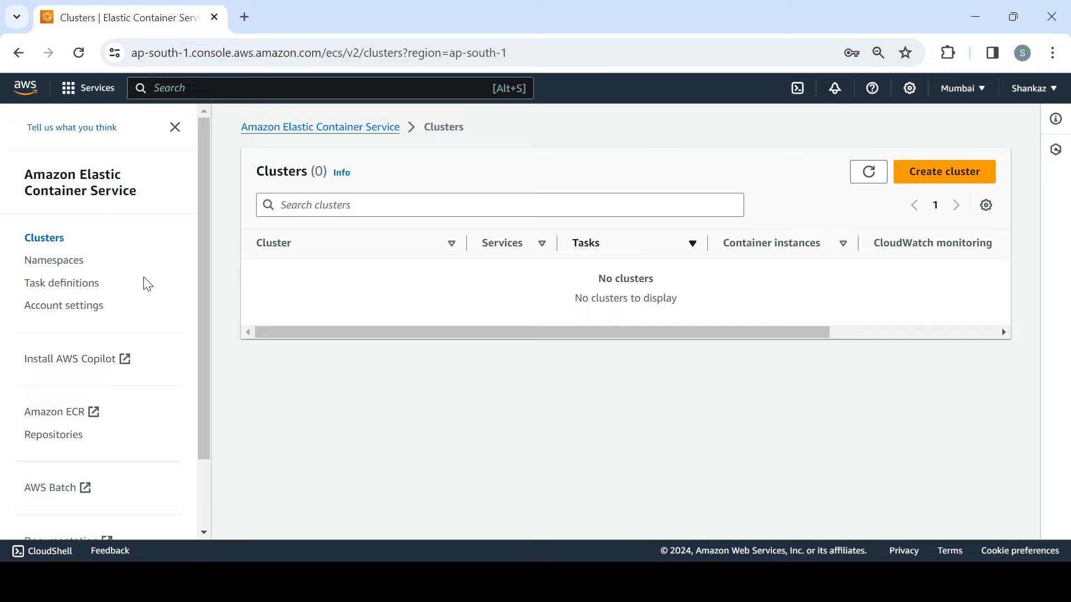
Start a new ECS task definition and set its family name to the account name followed by "-TD"
{"action": "left_click", "coordinate": [90, 288]}
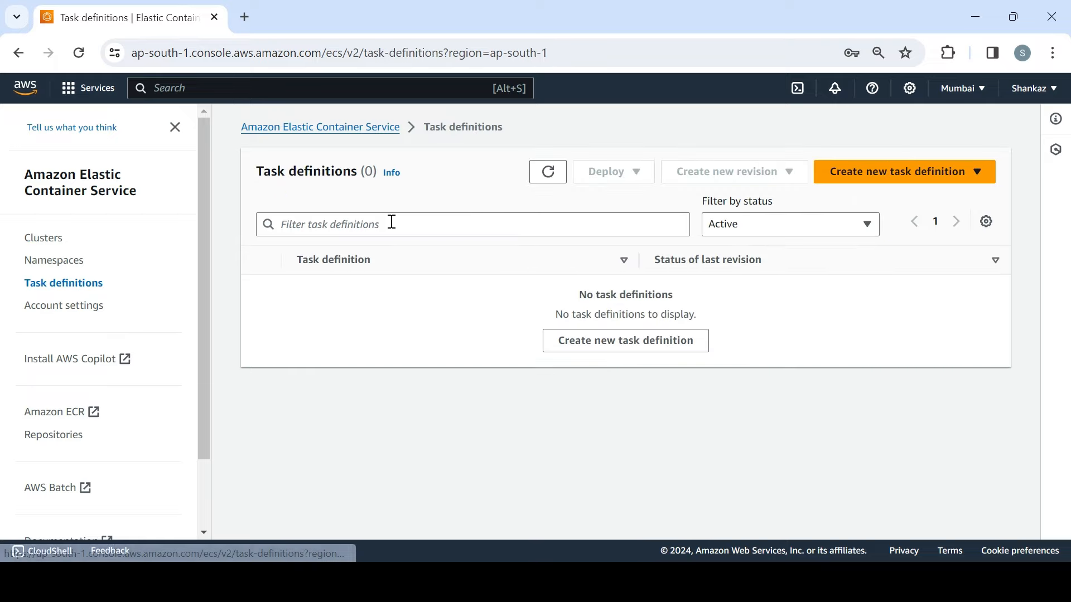
{"action": "left_click", "coordinate": [617, 339]}
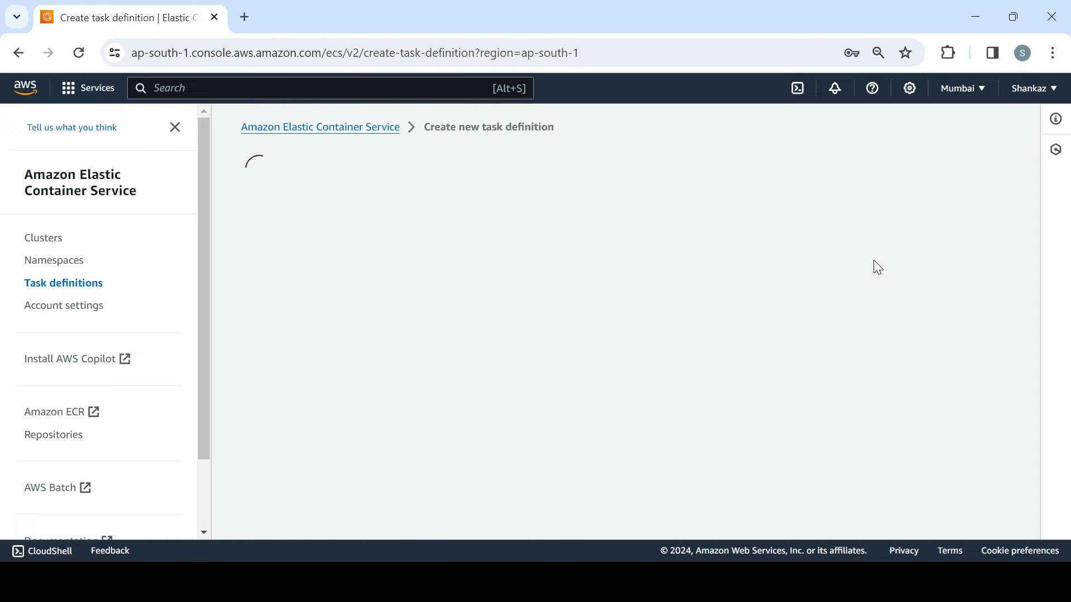
{"action": "left_click", "coordinate": [459, 298]}
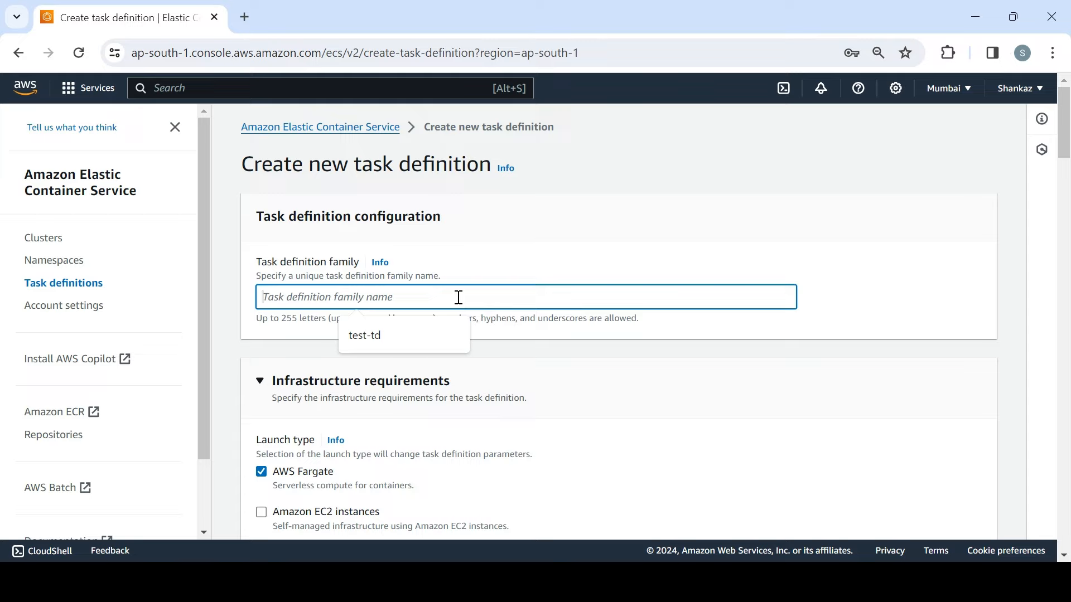
{"action": "type", "text": "Shankaz"}
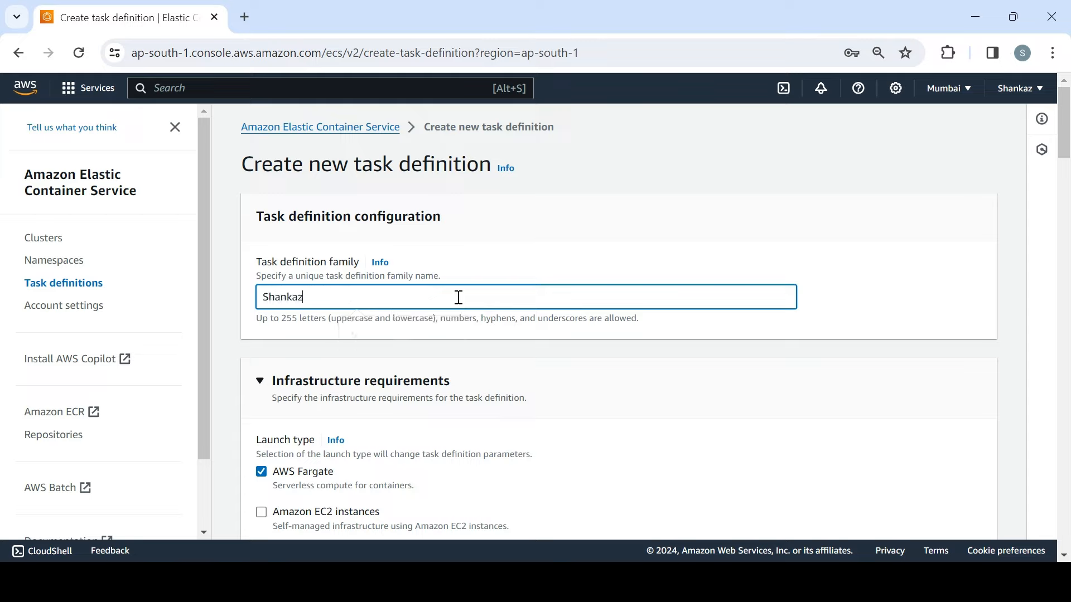
{"action": "type", "text": "-TD"}
Review the infrastructure requirements of the task definition, including the choices for task role and task execution role
{"action": "scroll", "coordinate": [1068, 150], "scroll_direction": "down", "scroll_amount": 5}
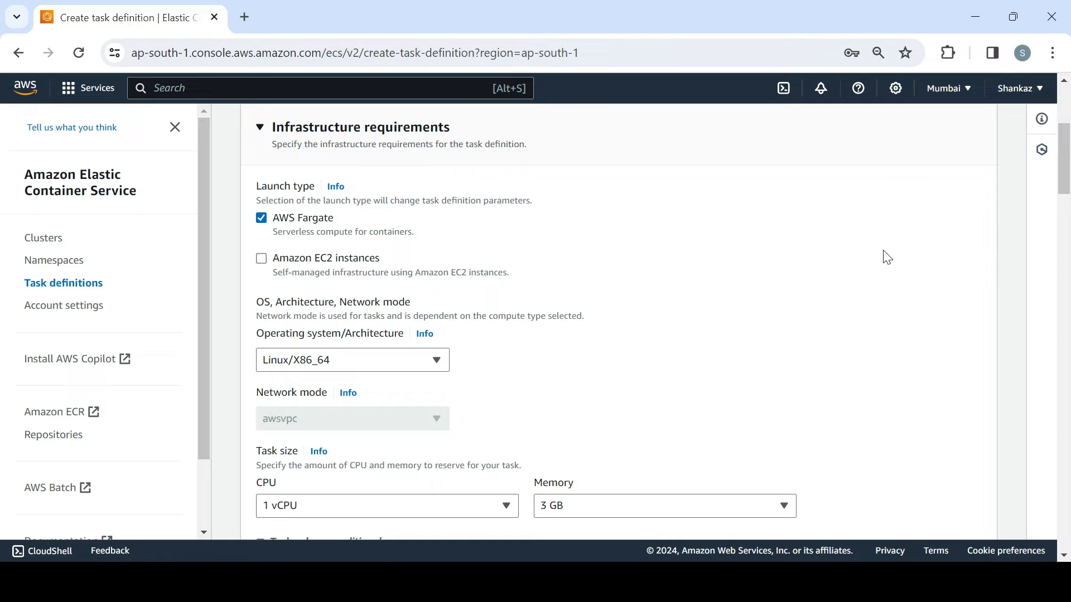
{"action": "left_click_drag", "start_coordinate": [1065, 177], "coordinate": [1066, 201]}
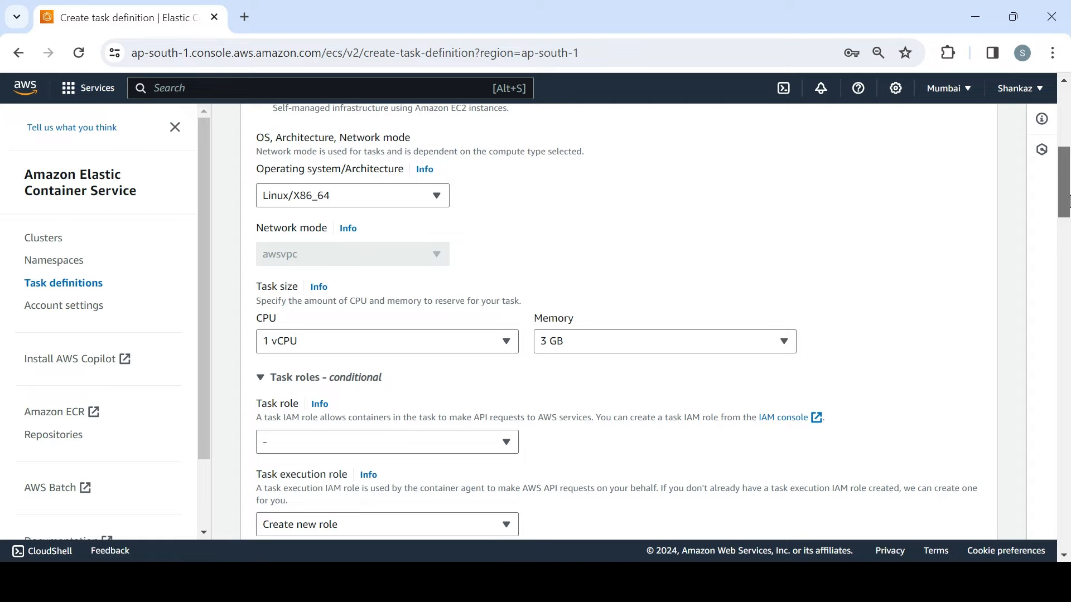
{"action": "left_click_drag", "start_coordinate": [1068, 200], "coordinate": [1068, 220]}
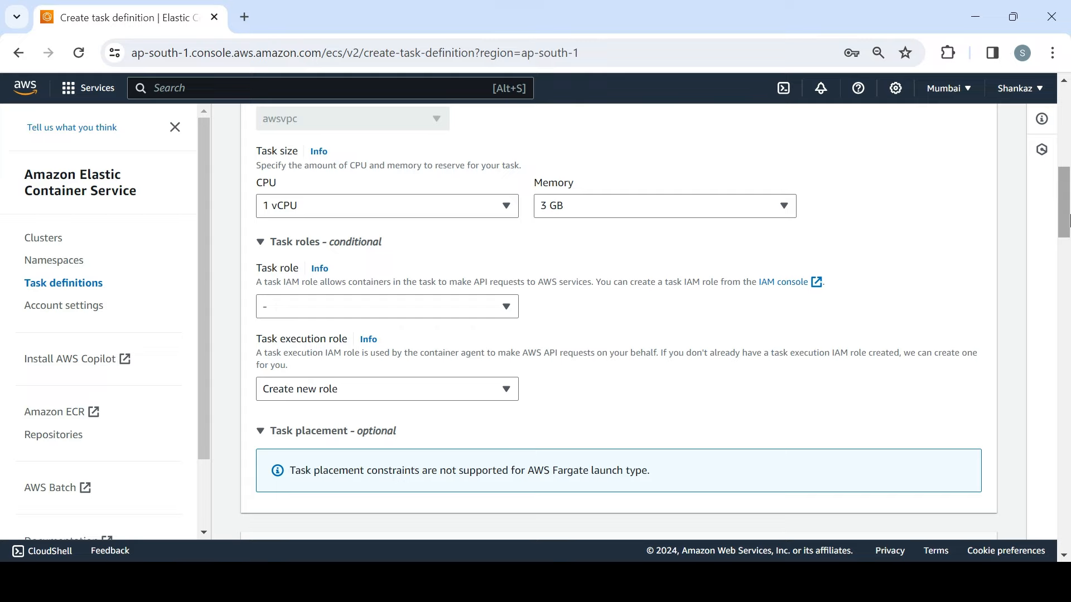
{"action": "left_click", "coordinate": [459, 316]}
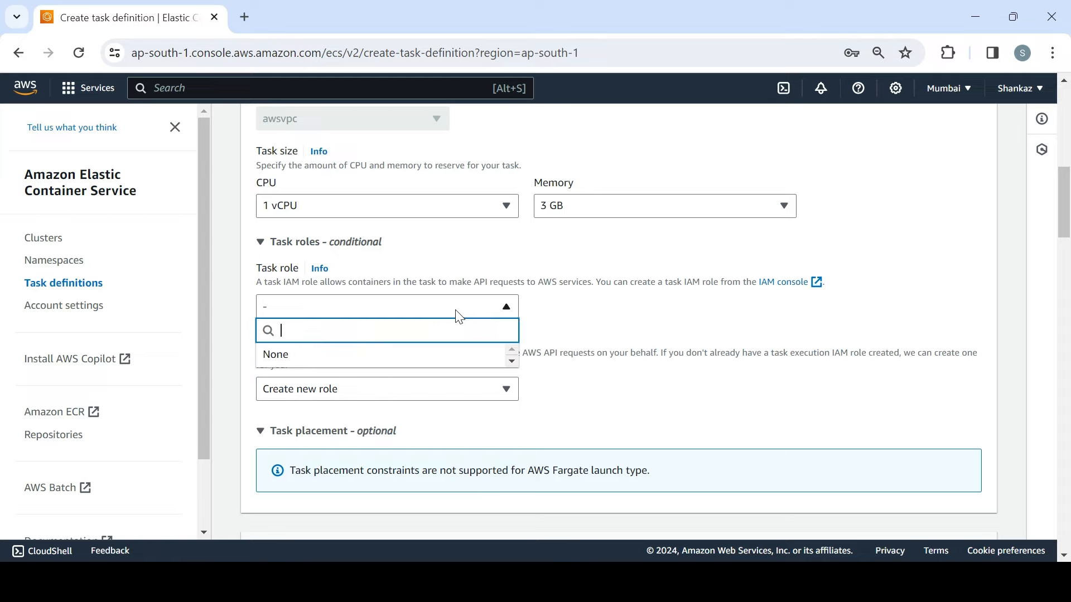
{"action": "left_click", "coordinate": [630, 383]}
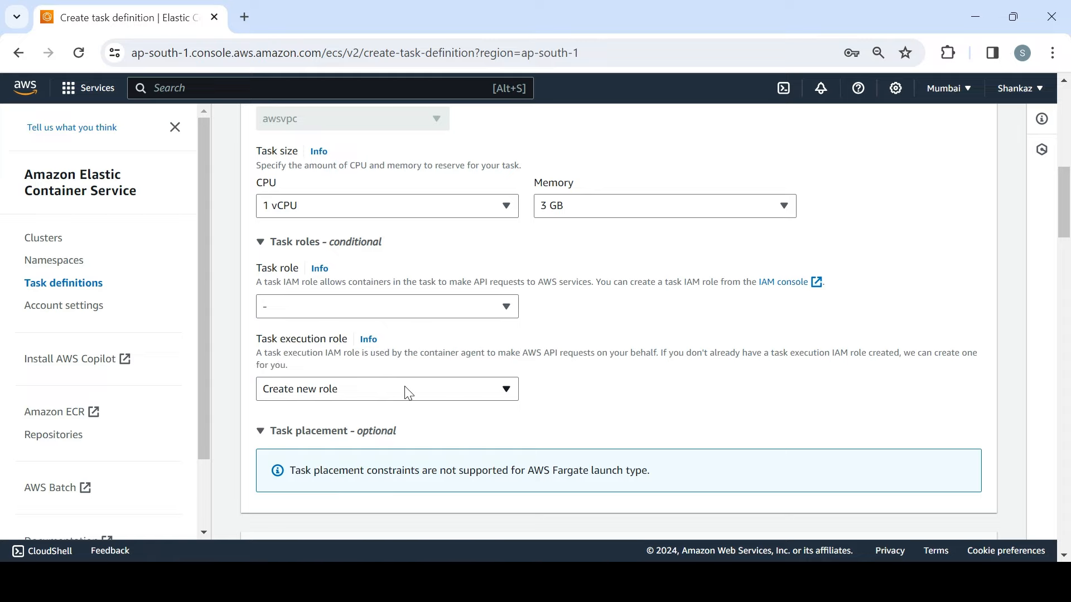
{"action": "left_click", "coordinate": [507, 387]}
{"action": "left_click", "coordinate": [676, 382]}
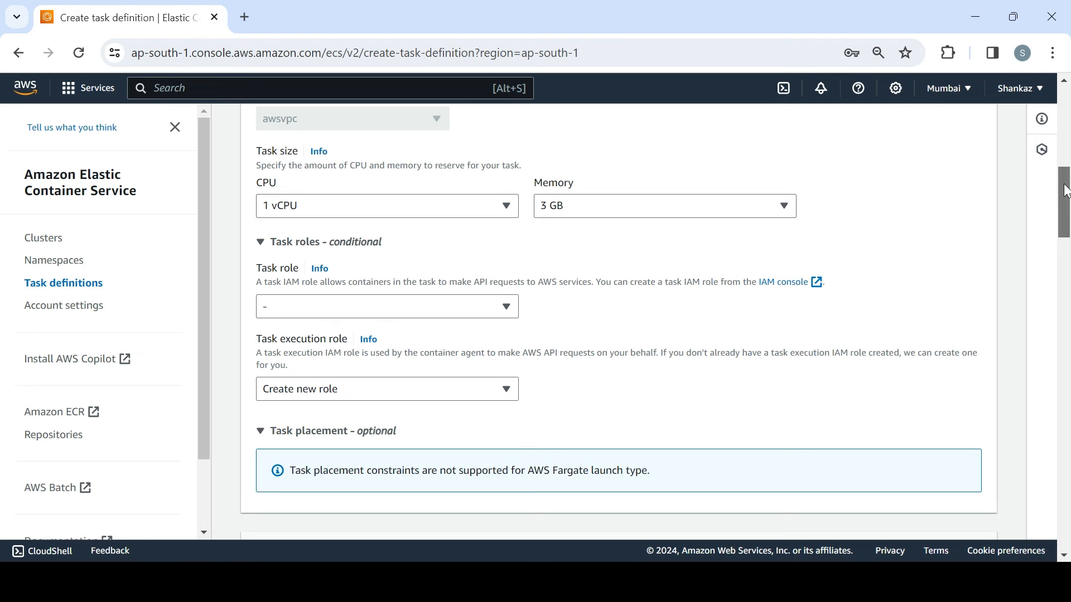
Name the first container nginx and set its image URI to nginx
{"action": "left_click_drag", "start_coordinate": [1063, 186], "coordinate": [1067, 250]}
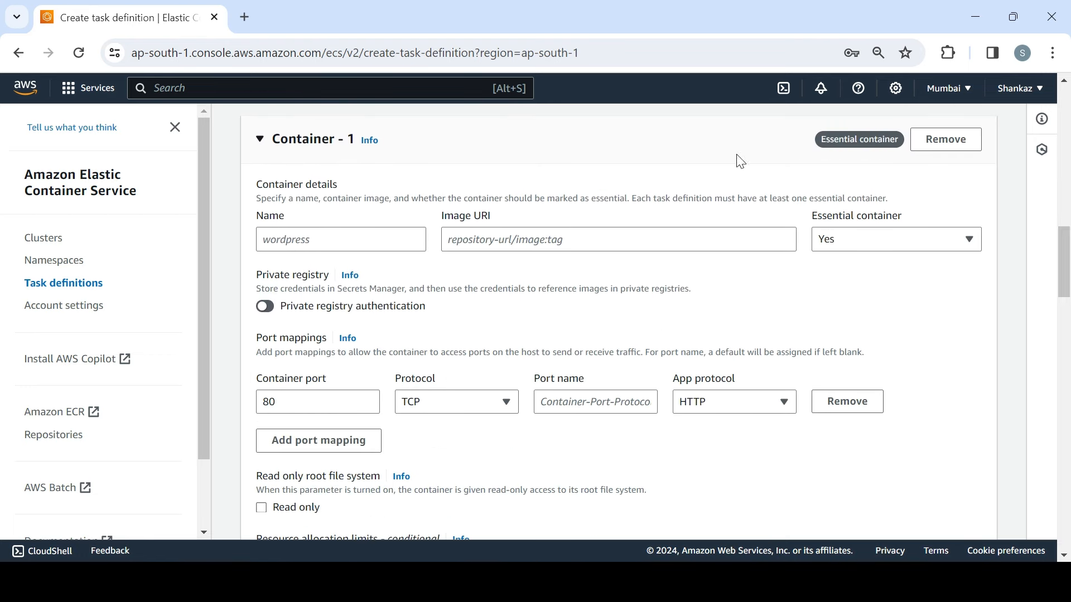
{"action": "left_click", "coordinate": [343, 240]}
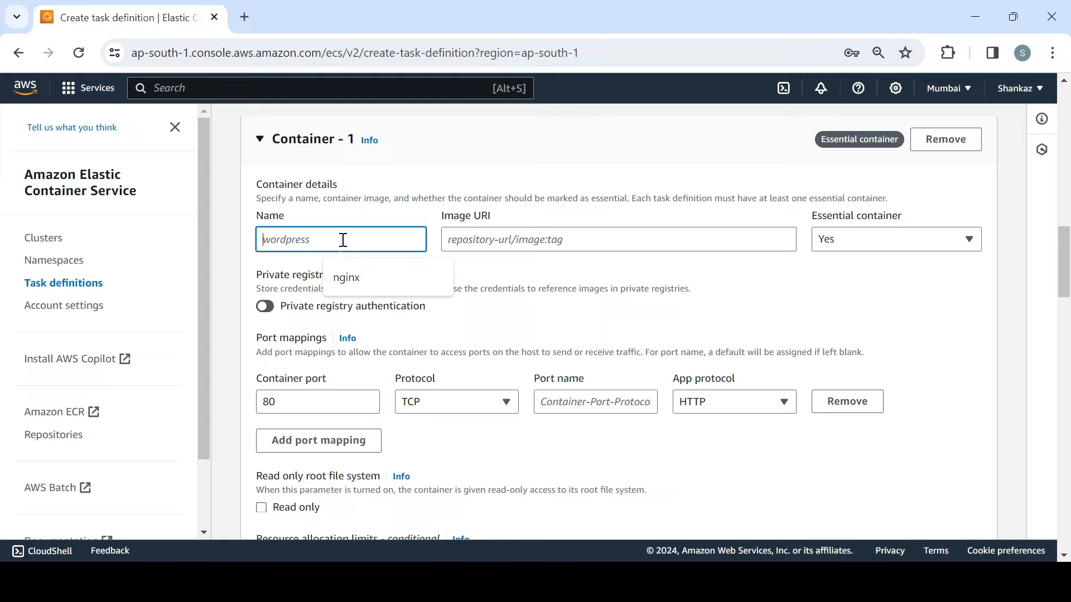
{"action": "type", "text": "nginx"}
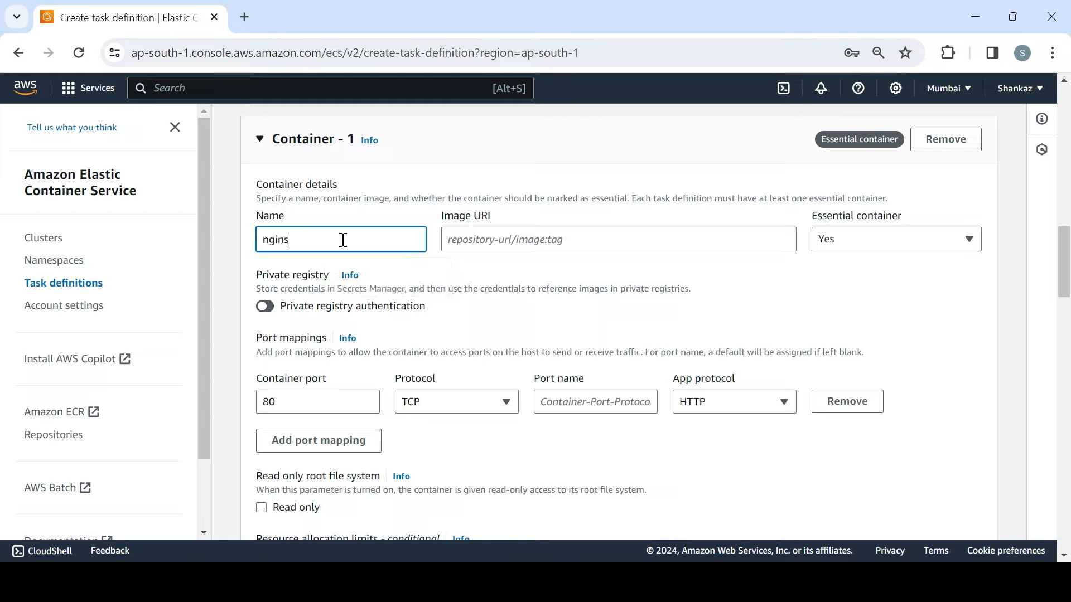
{"action": "left_click", "coordinate": [500, 241]}
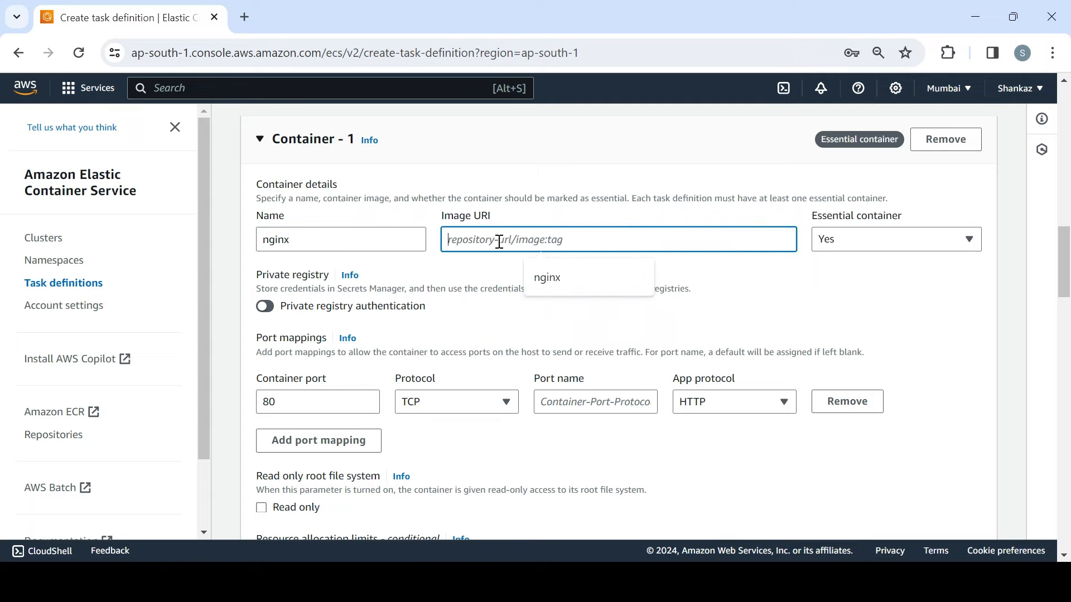
{"action": "left_click", "coordinate": [548, 282]}
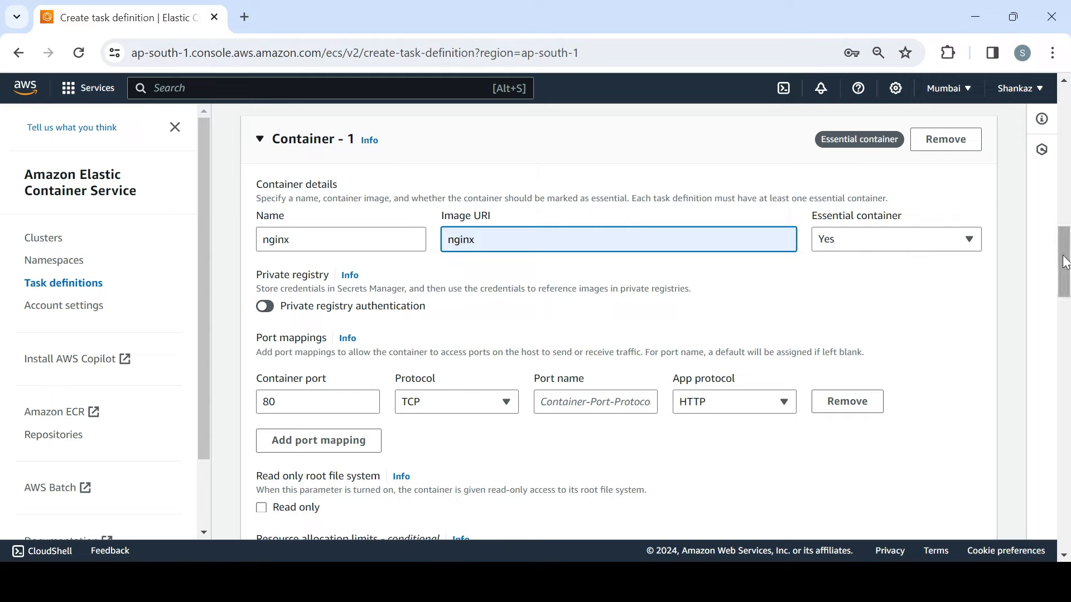
Try 8080 and the capitalized account name as the port name in the container port 80 mapping
{"action": "left_click_drag", "start_coordinate": [1065, 262], "coordinate": [1067, 287]}
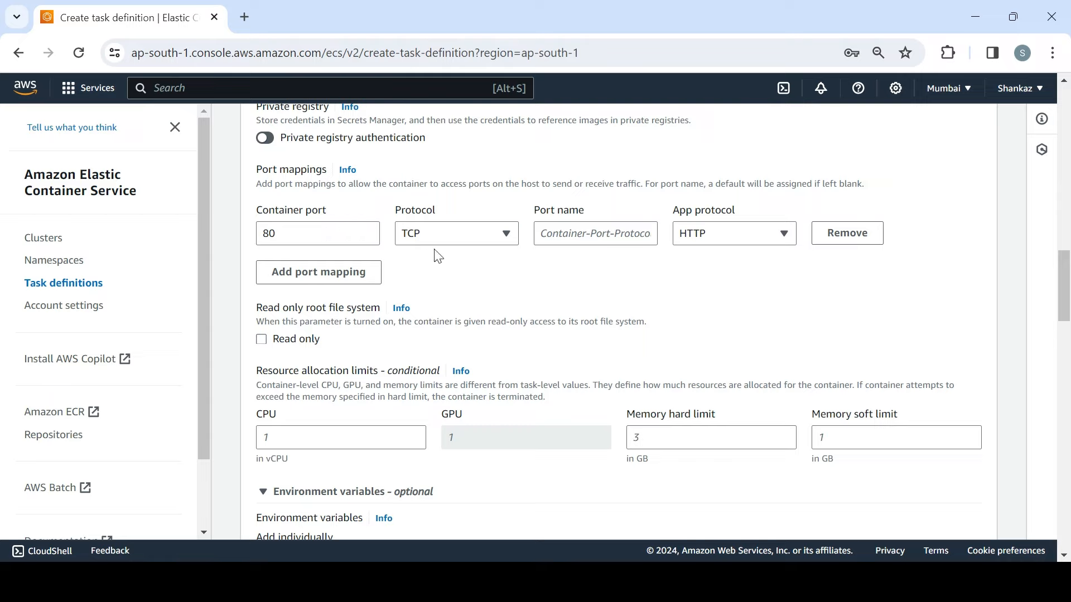
{"action": "left_click", "coordinate": [578, 241]}
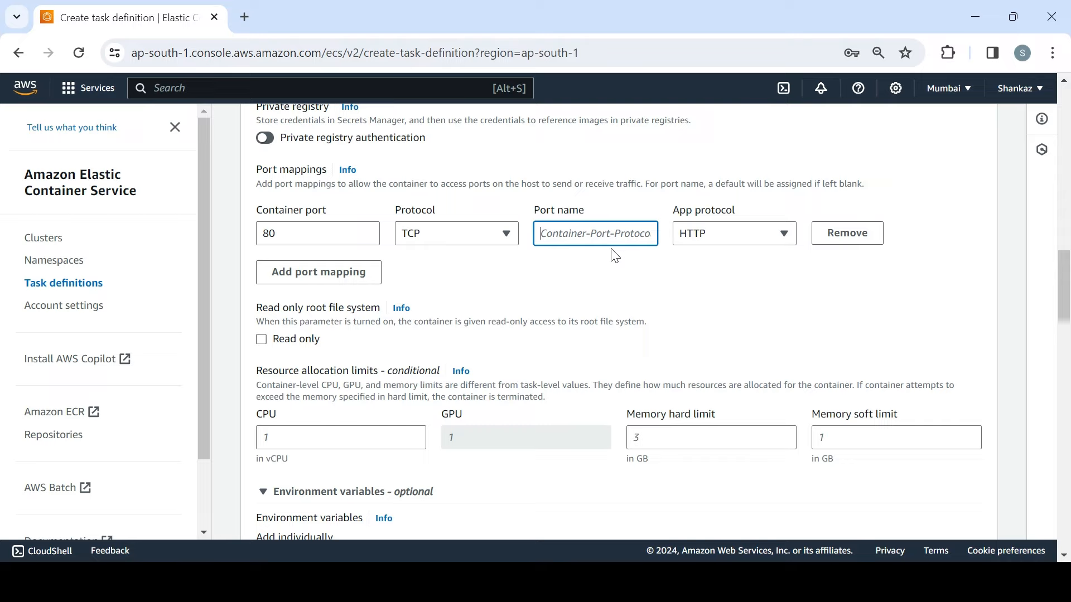
{"action": "type", "text": "8080"}
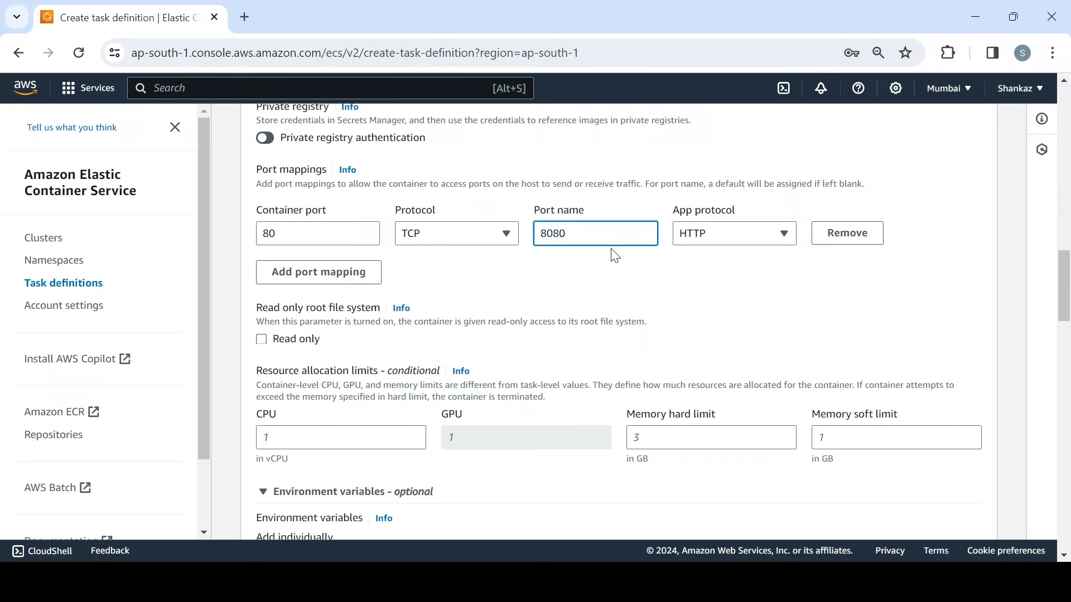
{"action": "key", "text": "BackSpace"}
{"action": "key", "text": "BackSpace"}
{"action": "key", "text": "BackSpace"}
{"action": "key", "text": "BackSpace"}
{"action": "type", "text": "Shankz"}
Turn off log collection for the nginx container and try to create the task definition
{"action": "left_click_drag", "start_coordinate": [1066, 270], "coordinate": [1067, 370]}
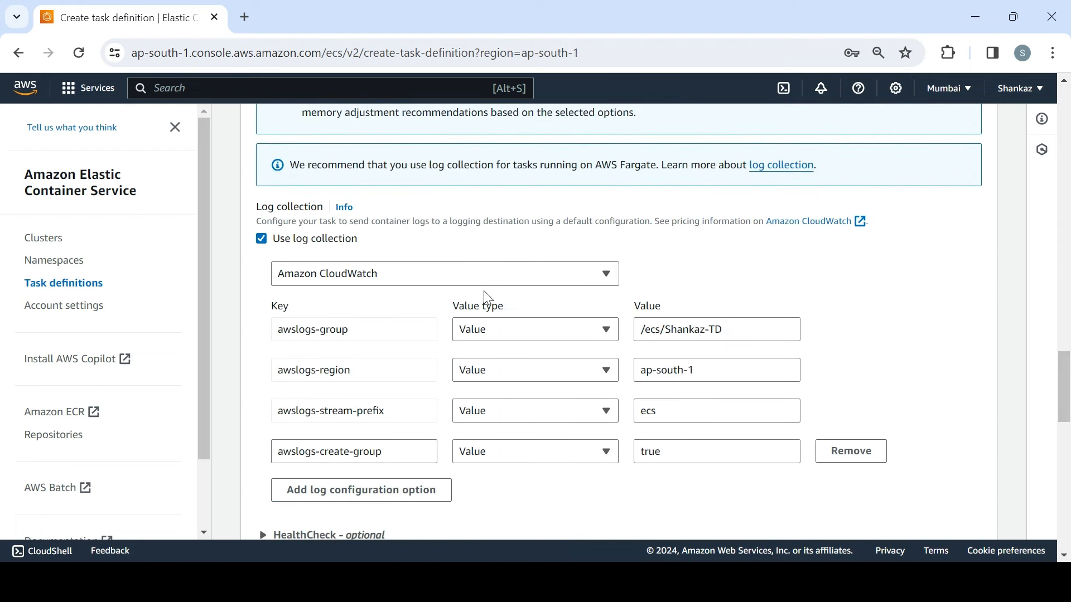
{"action": "left_click", "coordinate": [263, 241]}
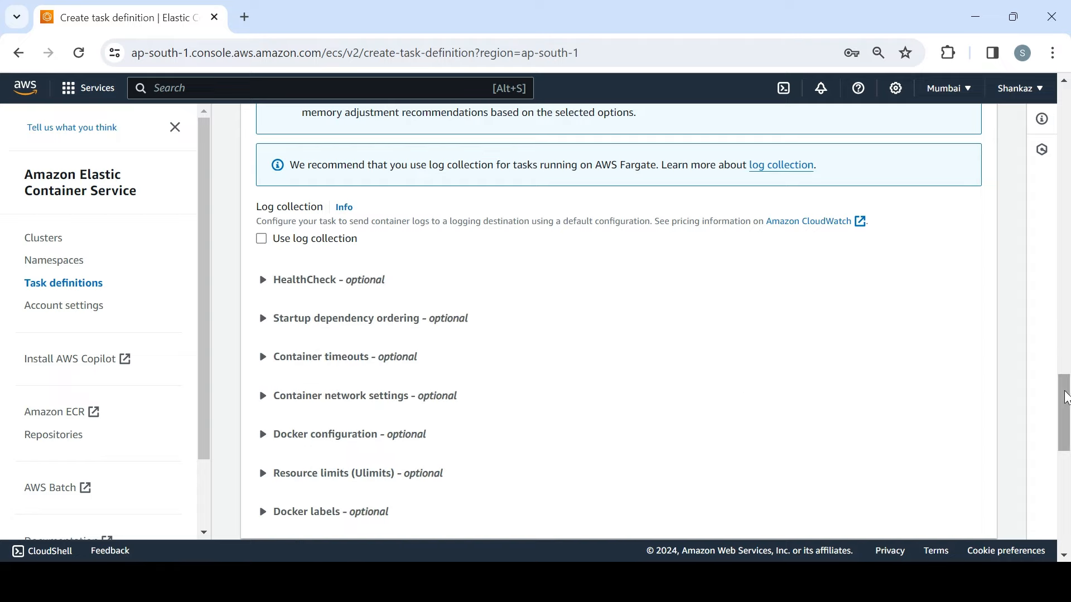
{"action": "left_click_drag", "start_coordinate": [1066, 395], "coordinate": [1068, 410]}
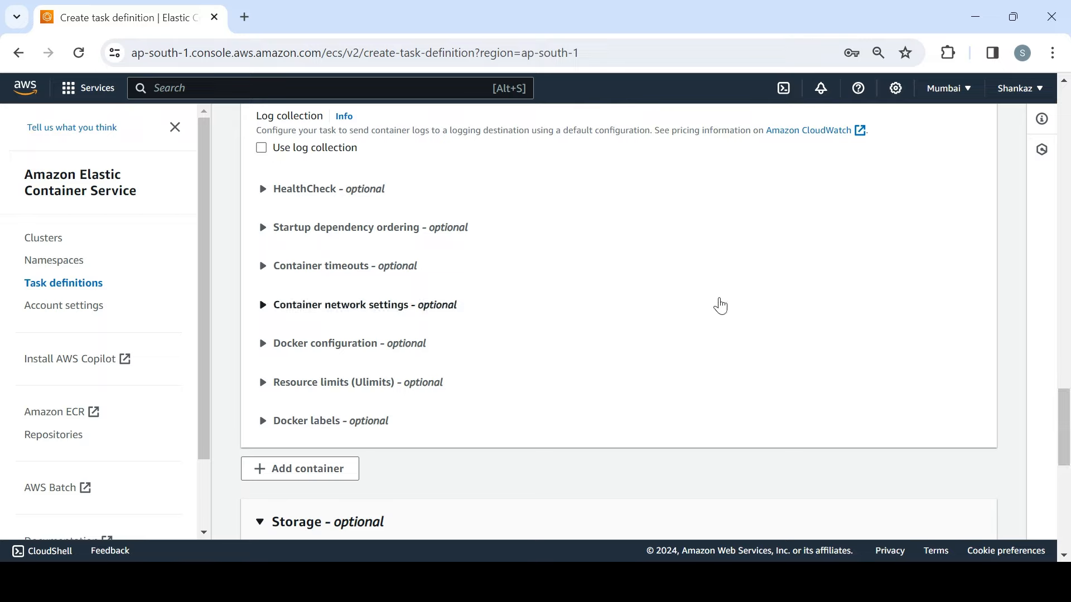
{"action": "left_click_drag", "start_coordinate": [1066, 437], "coordinate": [1069, 518]}
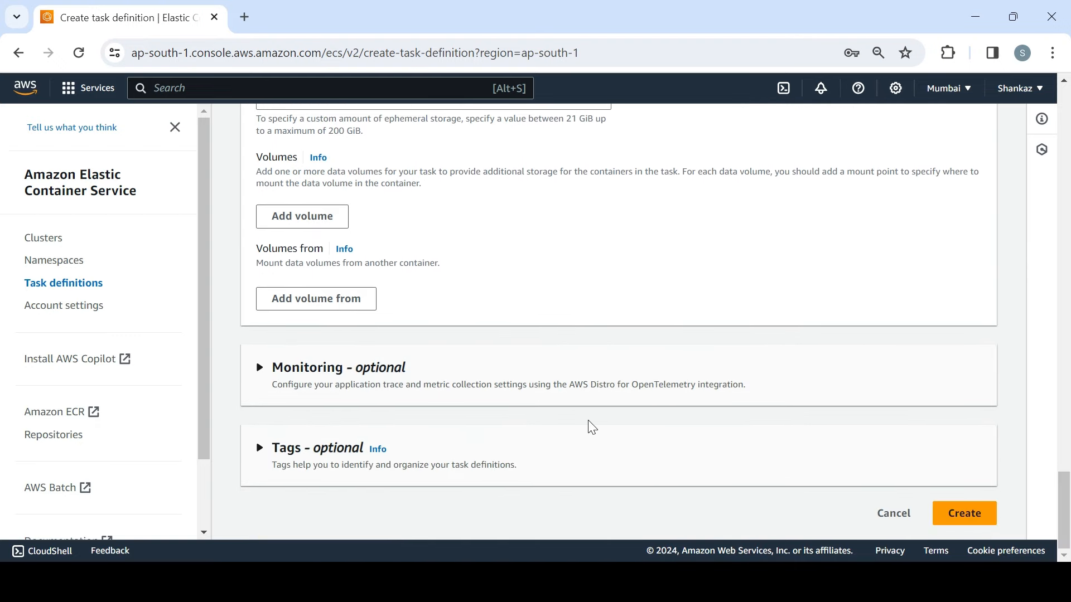
{"action": "mouse_move", "coordinate": [1060, 485]}
{"action": "left_mouse_down"}
{"action": "mouse_move", "coordinate": [1062, 362]}
{"action": "mouse_move", "coordinate": [1067, 404]}
{"action": "left_mouse_up"}
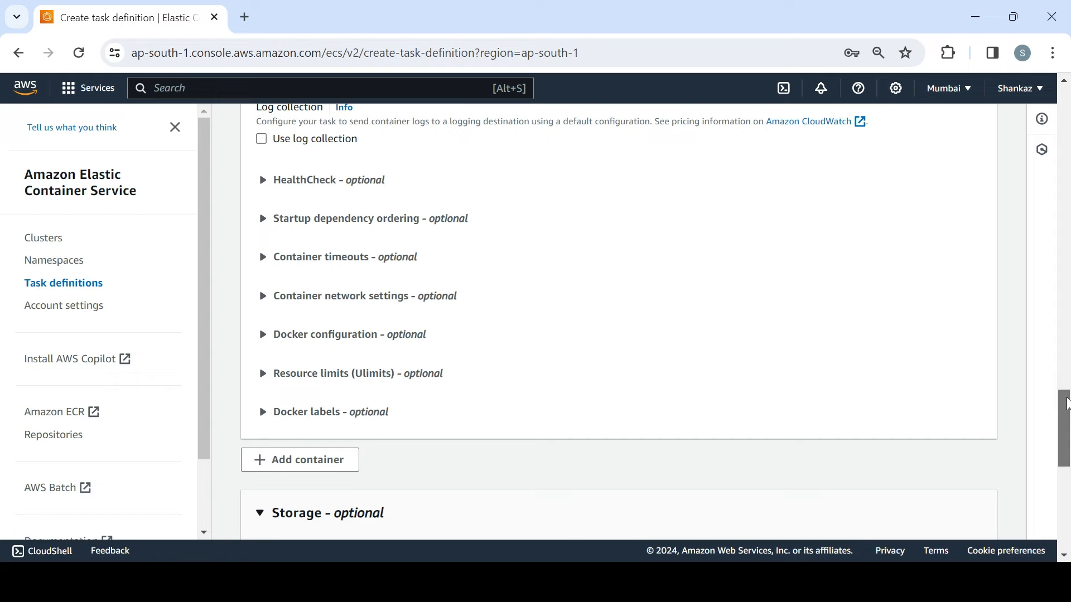
{"action": "left_click_drag", "start_coordinate": [1067, 404], "coordinate": [1067, 485]}
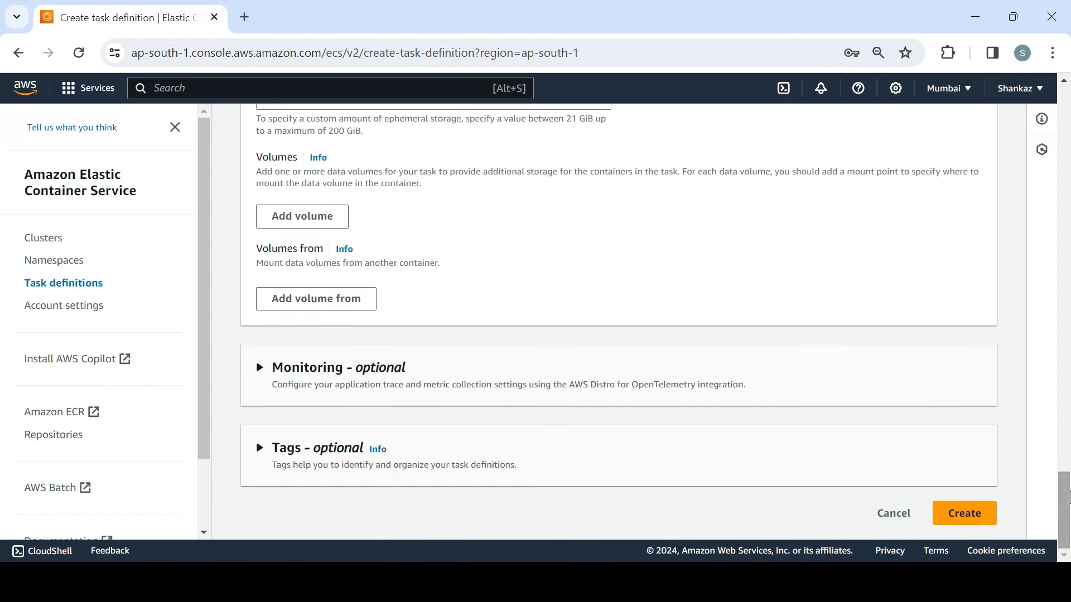
{"action": "left_click", "coordinate": [955, 516]}
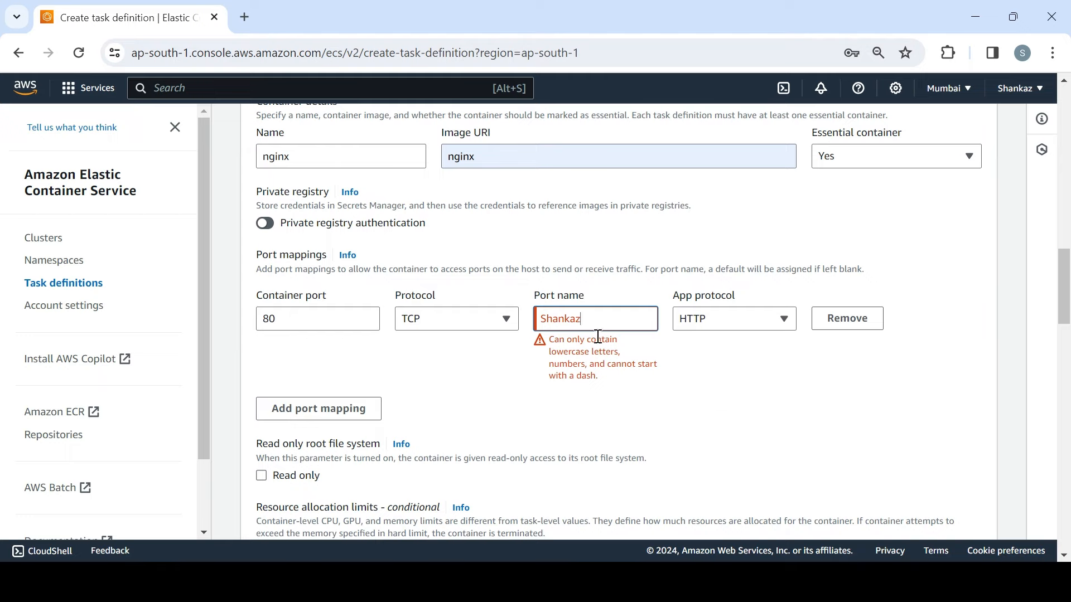
Replace the port name in the container port 80 mapping with the lowercase account name followed by "container"
{"action": "key", "text": "BackSpace"}
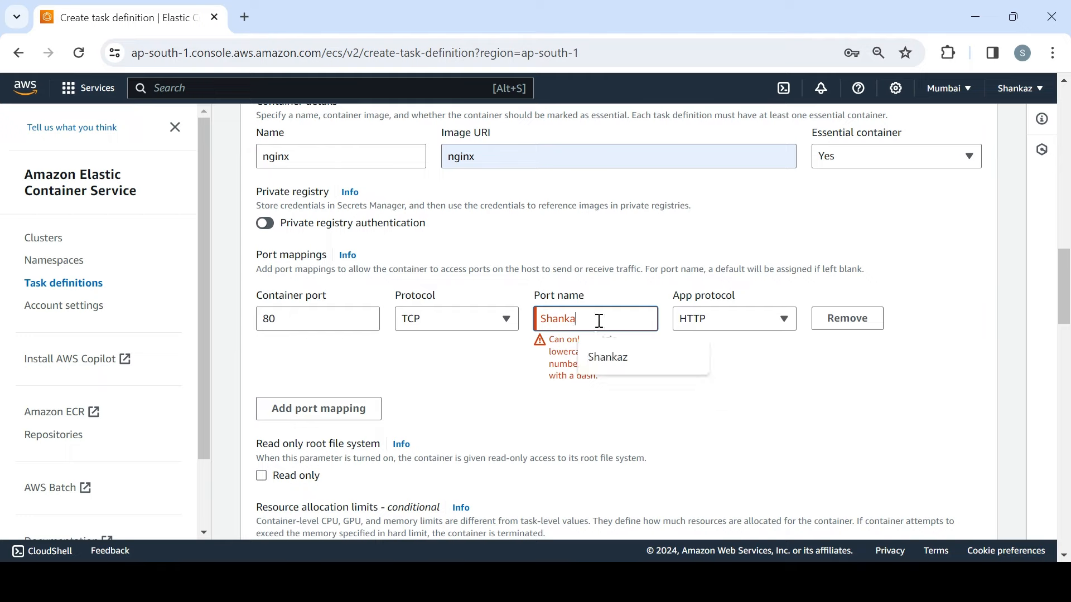
{"action": "key", "text": "BackSpace"}
{"action": "key", "text": "BackSpace"}
{"action": "key", "text": "BackSpace"}
{"action": "key", "text": "BackSpace"}
{"action": "key", "text": "BackSpace"}
{"action": "key", "text": "BackSpace"}
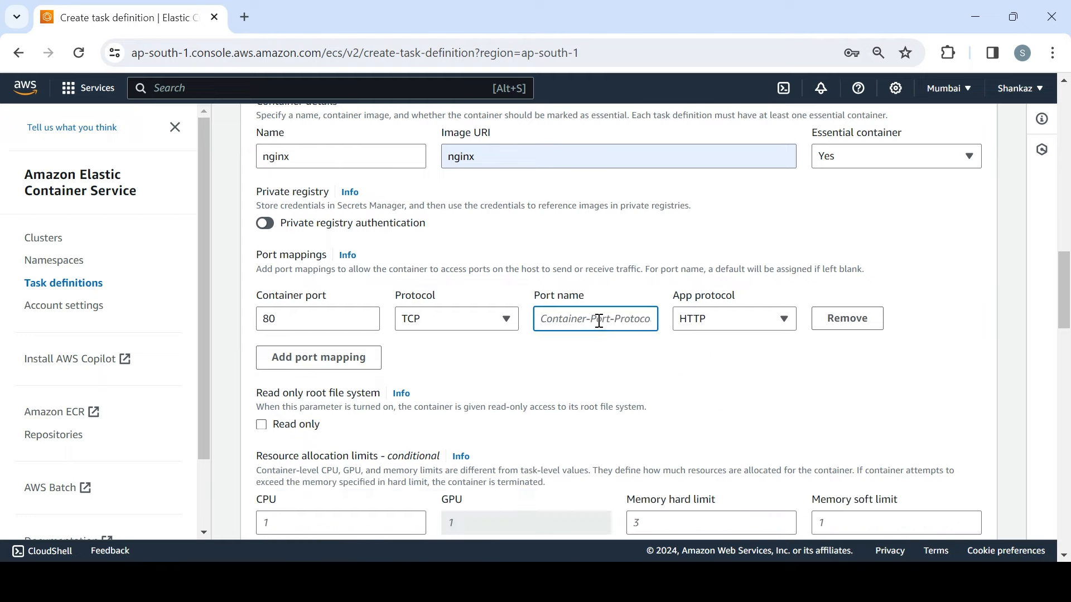
{"action": "type", "text": "shankaz"}
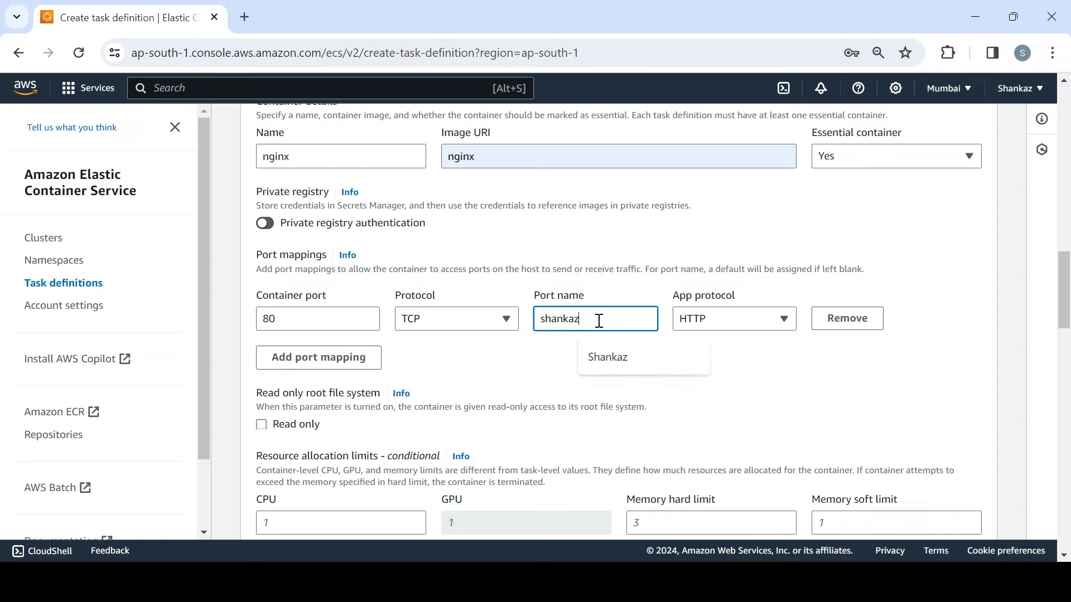
{"action": "type", "text": "con"}
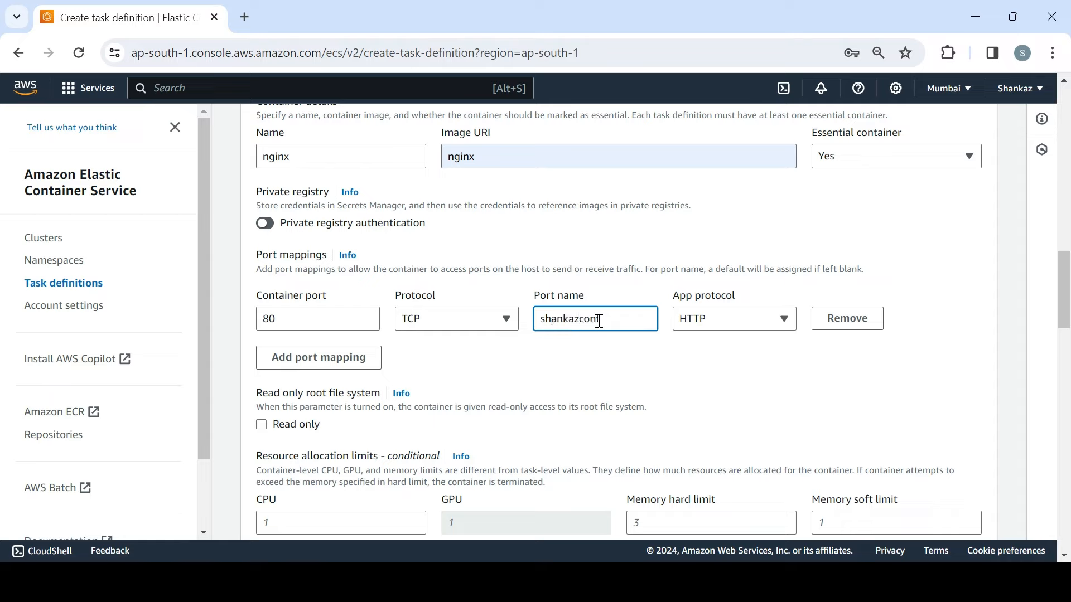
{"action": "type", "text": "tainer"}
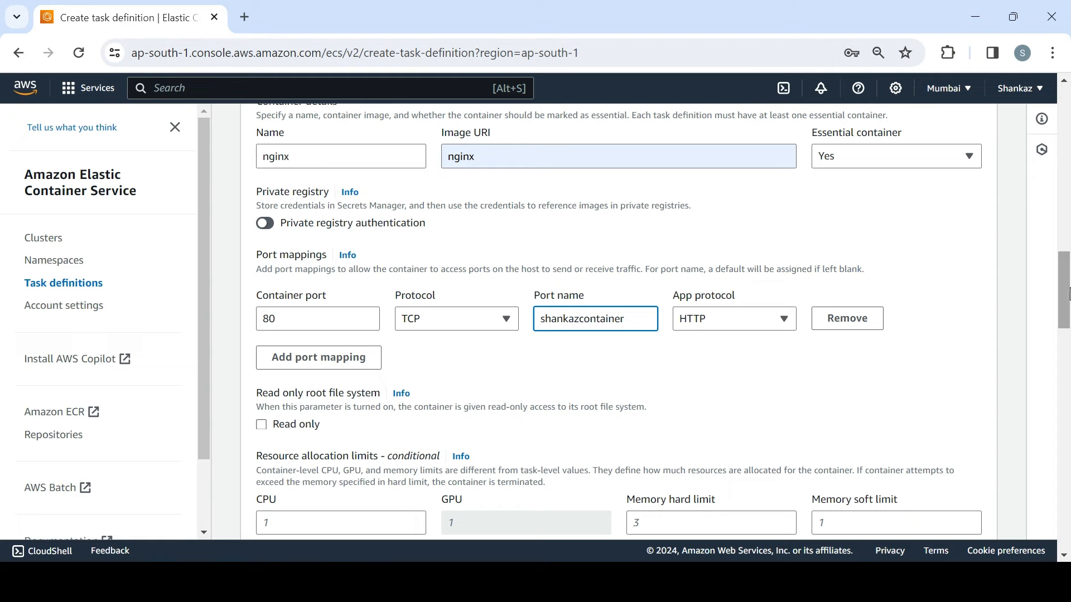
Create the task definition with the corrected port name and check its available deployment options
{"action": "left_click_drag", "start_coordinate": [1066, 295], "coordinate": [1070, 500]}
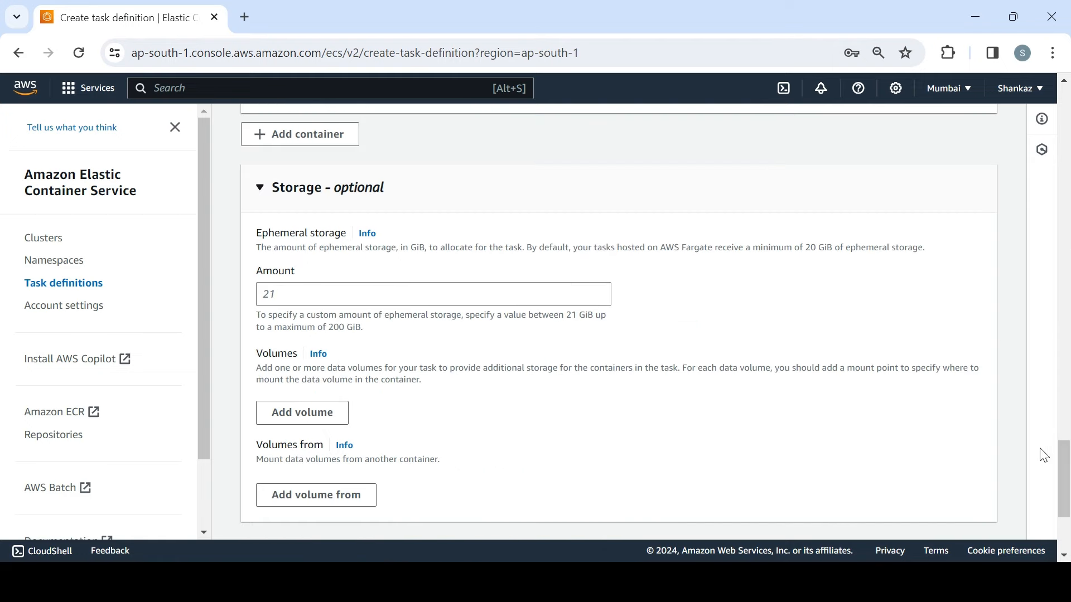
{"action": "scroll", "coordinate": [1066, 462], "scroll_direction": "down", "scroll_amount": 4}
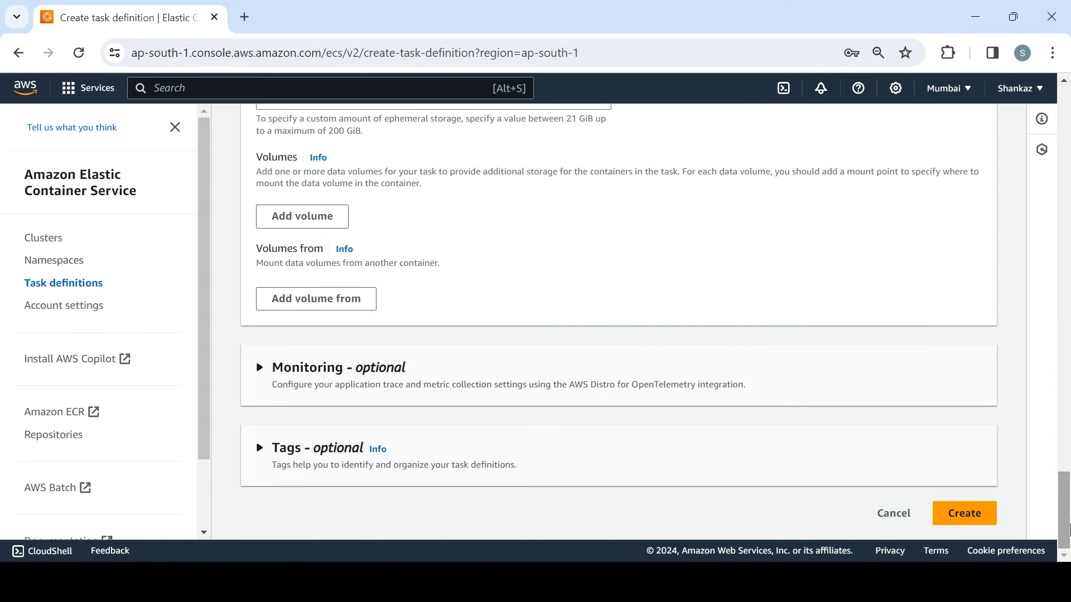
{"action": "left_click", "coordinate": [971, 514]}
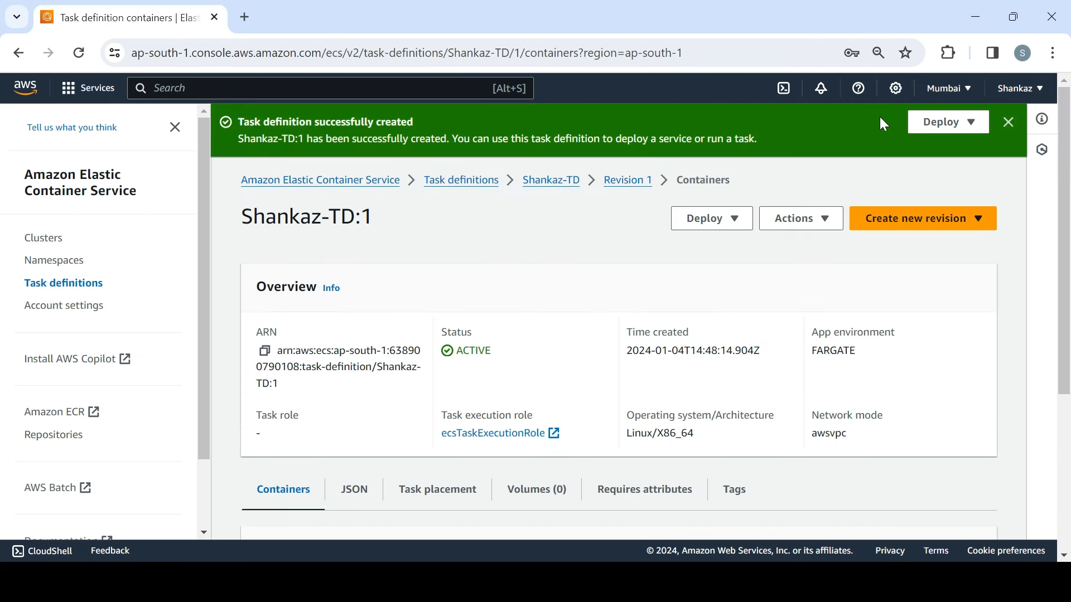
{"action": "left_click", "coordinate": [977, 132]}
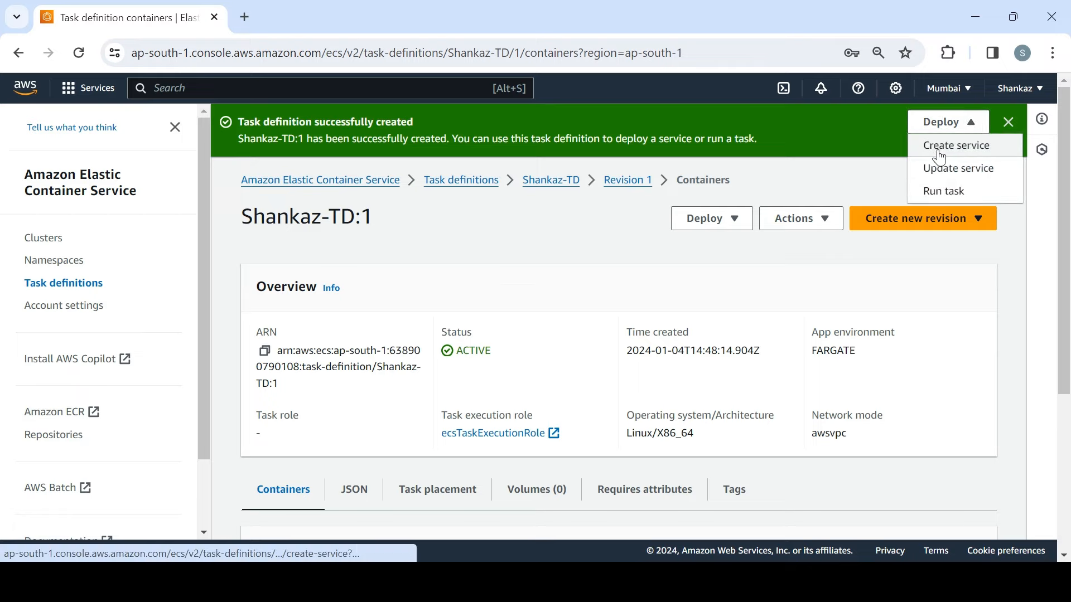
{"action": "left_click", "coordinate": [784, 172]}
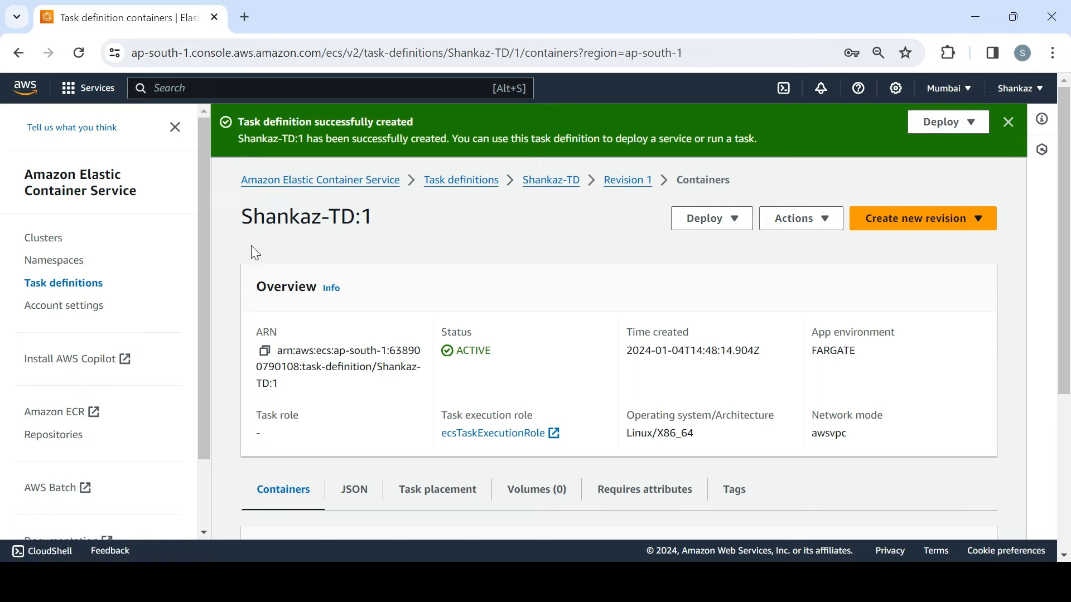
Start a new ECS cluster and name it with the lowercase account name followed by "democluster"
{"action": "left_click", "coordinate": [61, 241]}
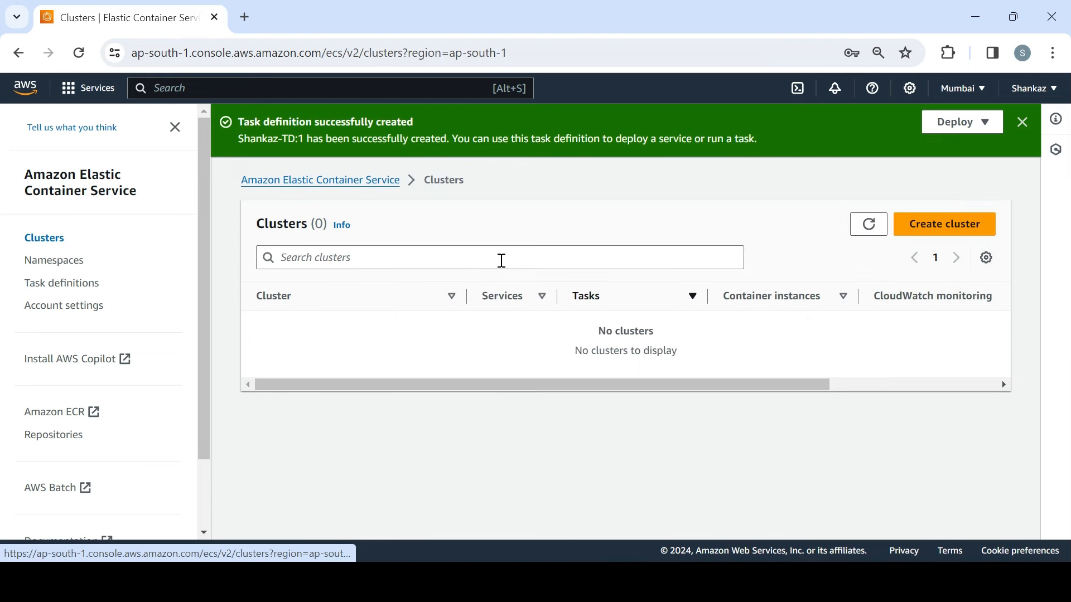
{"action": "left_click", "coordinate": [957, 224]}
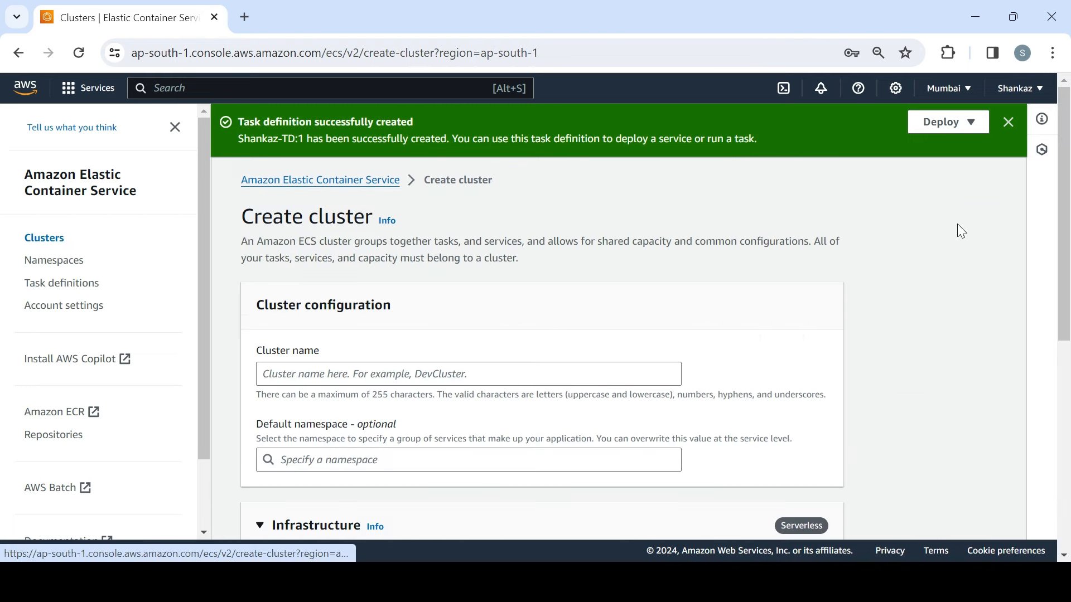
{"action": "left_click", "coordinate": [419, 379]}
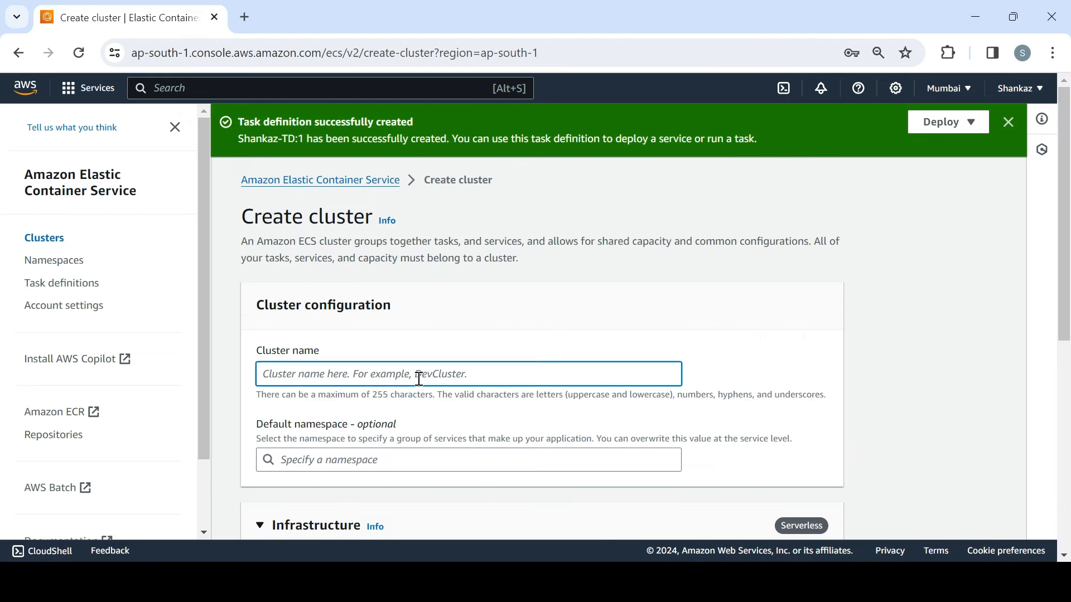
{"action": "type", "text": "shankazclo"}
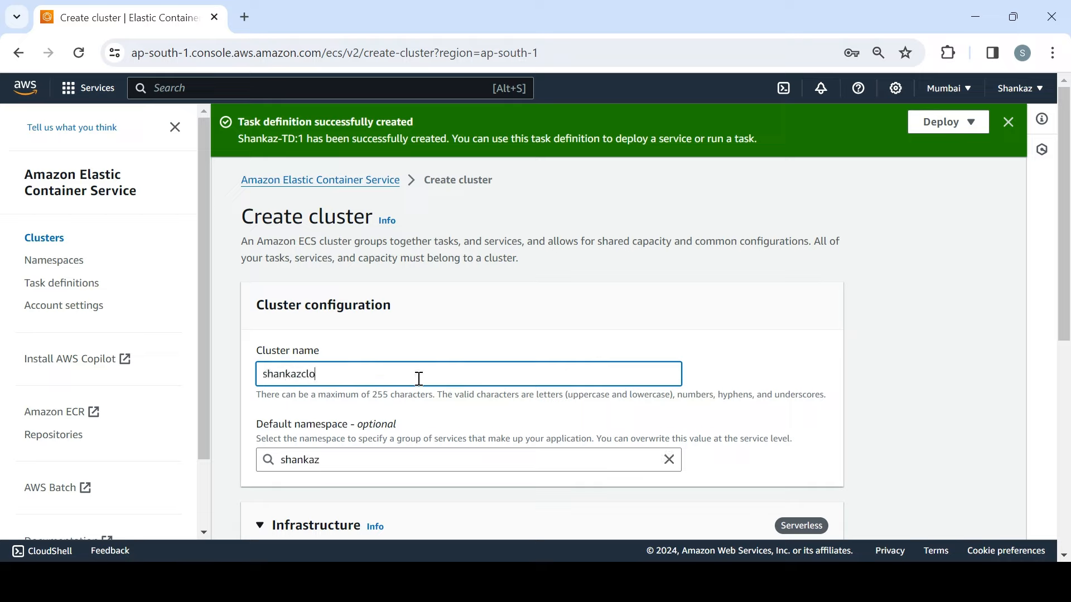
{"action": "type", "text": "uster"}
{"action": "key", "text": "BackSpace"}
{"action": "key", "text": "BackSpace"}
{"action": "key", "text": "BackSpace"}
{"action": "key", "text": "BackSpace"}
{"action": "key", "text": "BackSpace"}
{"action": "key", "text": "BackSpace"}
{"action": "key", "text": "BackSpace"}
{"action": "key", "text": "BackSpace"}
{"action": "type", "text": "zdemocluster"}
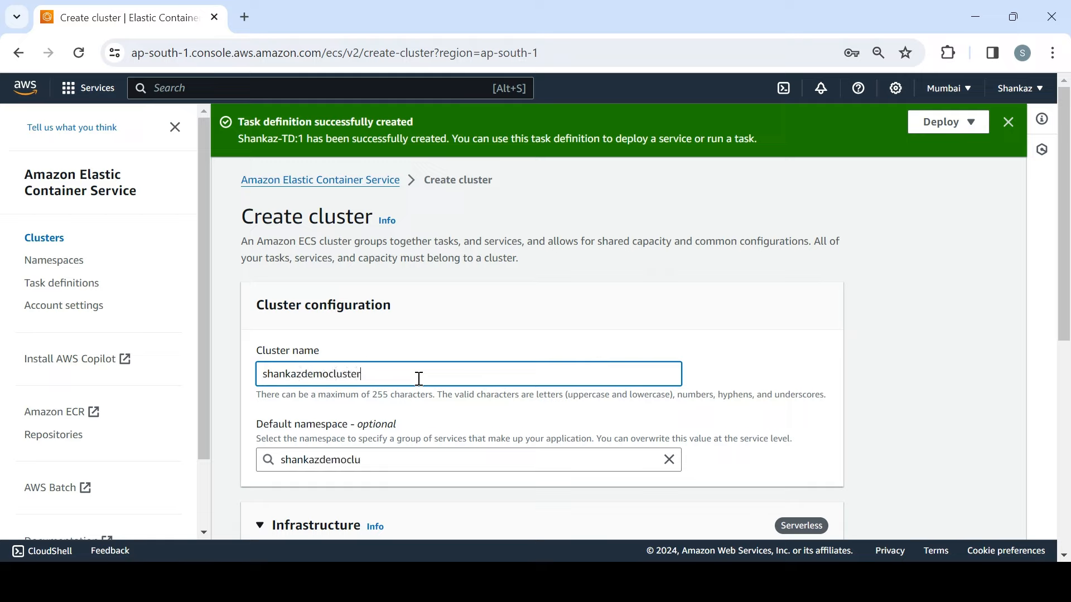
Create the cluster on AWS Fargate (serverless) infrastructure and dismiss the task definition notification
{"action": "left_click_drag", "start_coordinate": [1068, 248], "coordinate": [1068, 446]}
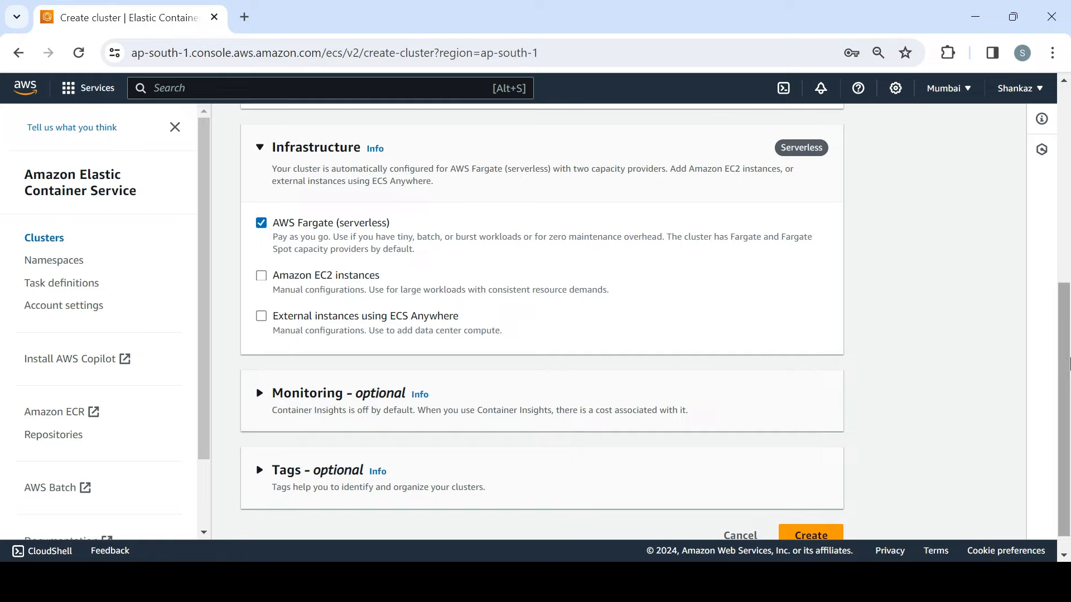
{"action": "scroll", "coordinate": [1068, 363], "scroll_direction": "down", "scroll_amount": 1}
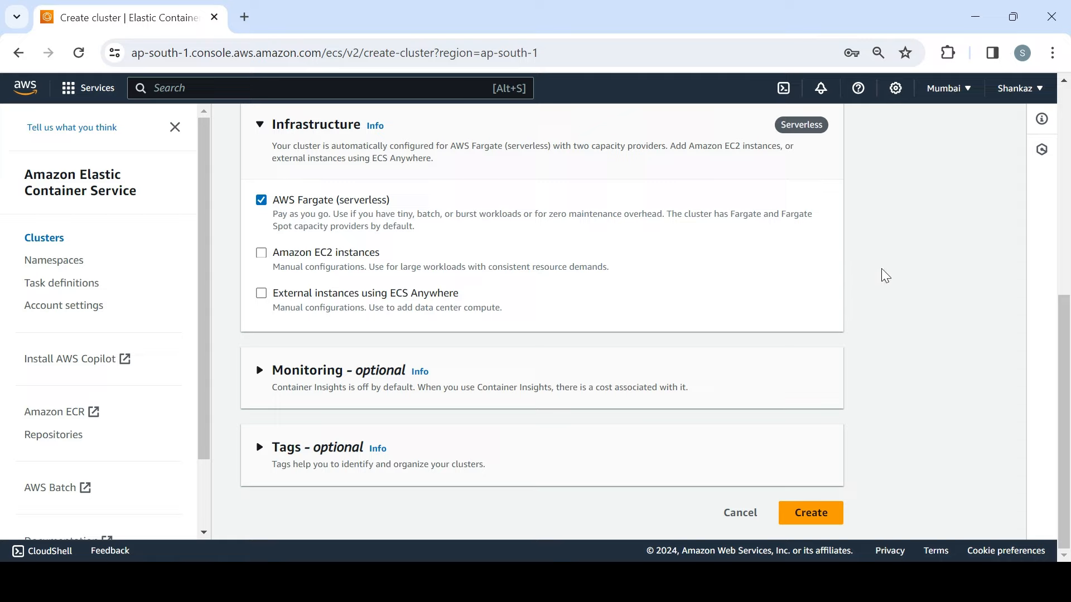
{"action": "left_click", "coordinate": [819, 515]}
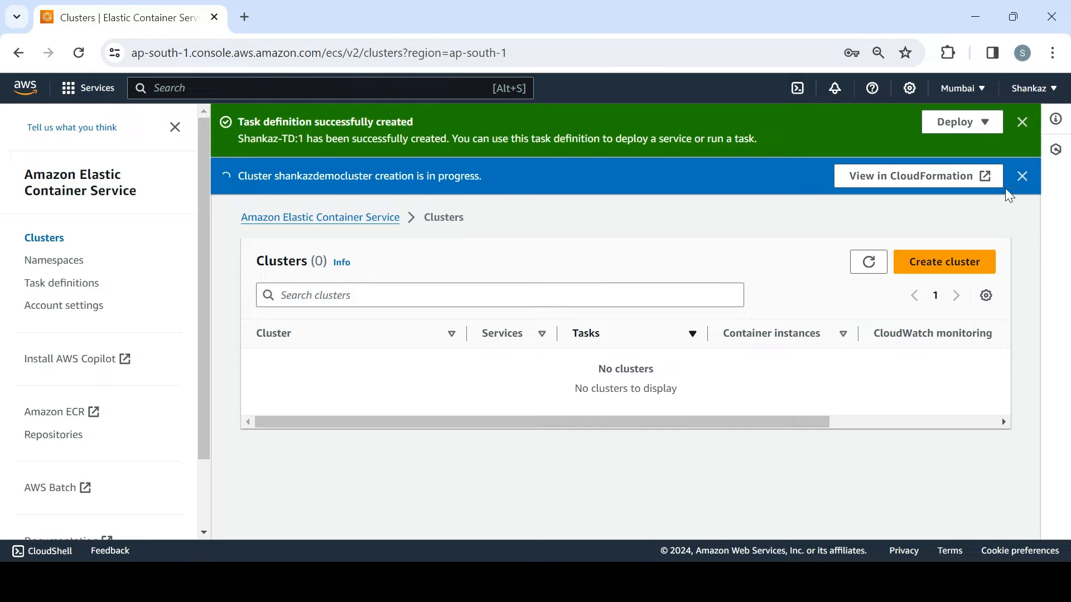
{"action": "left_click", "coordinate": [1022, 123]}
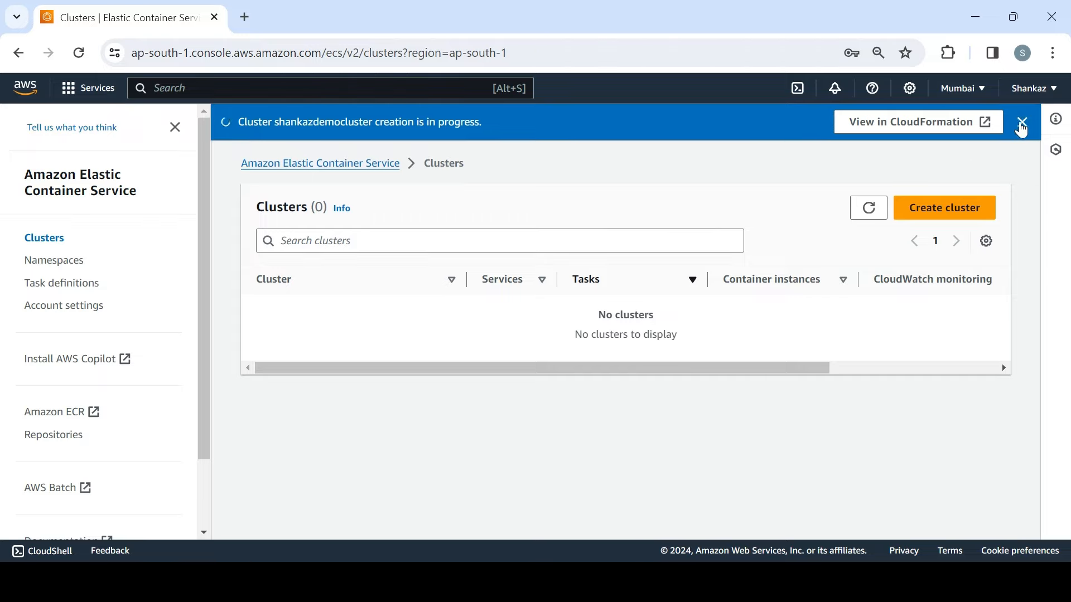
Open the cluster's stack in CloudFormation and examine its creation events, refreshing the list for progress
{"action": "left_click", "coordinate": [923, 133]}
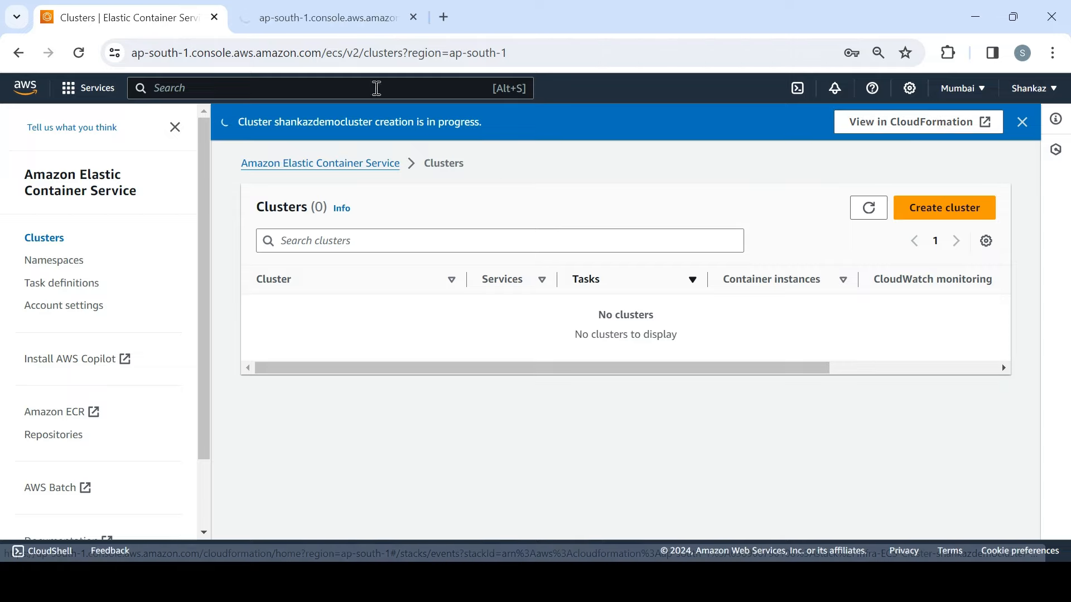
{"action": "left_click", "coordinate": [329, 23]}
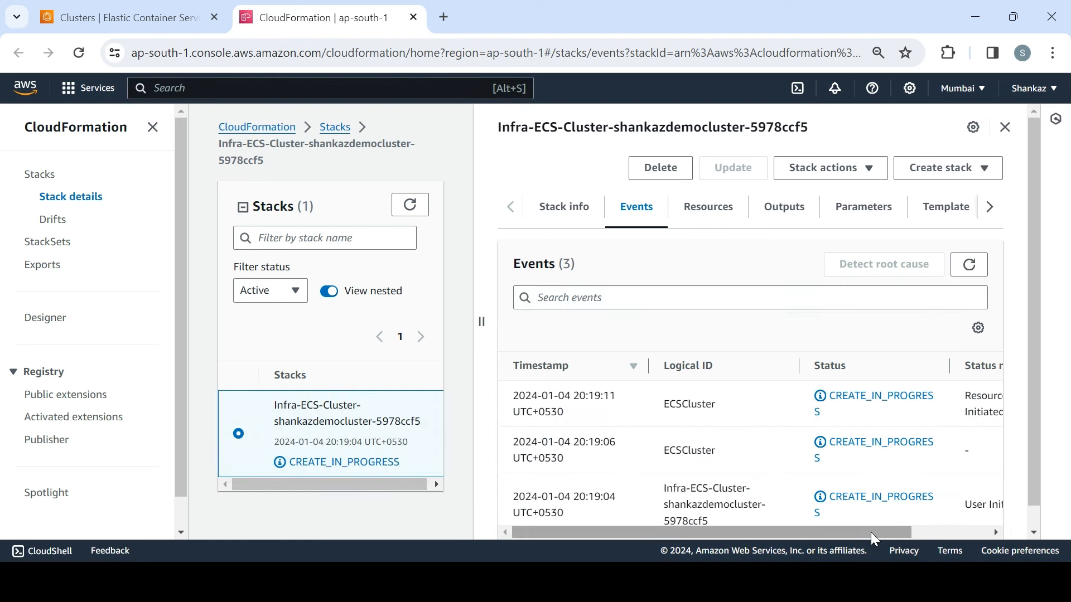
{"action": "left_click_drag", "start_coordinate": [871, 532], "coordinate": [881, 534]}
{"action": "left_click_drag", "start_coordinate": [982, 533], "coordinate": [785, 526]}
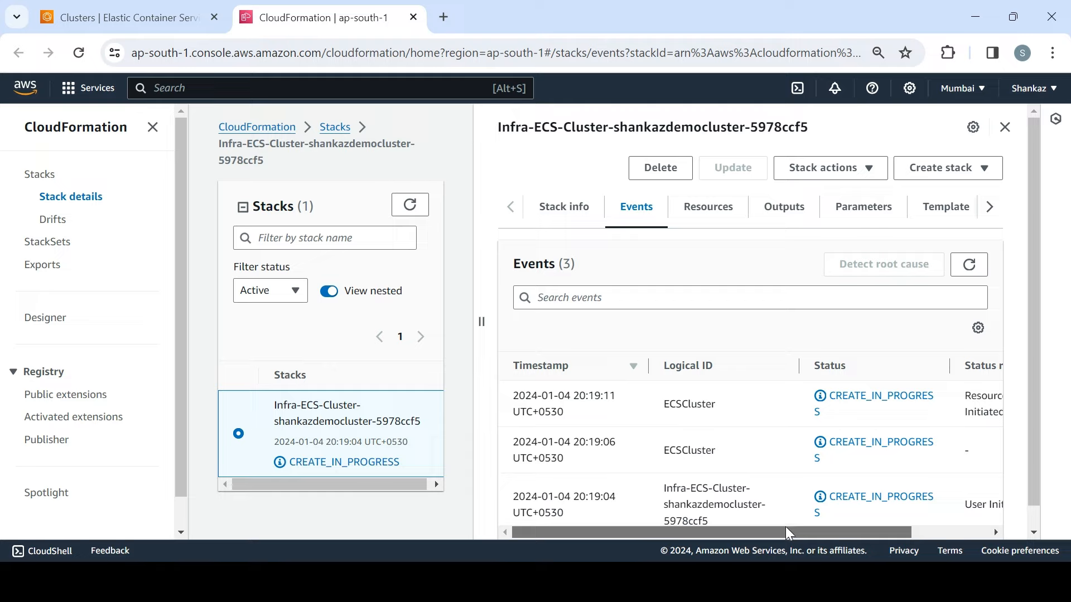
{"action": "left_click_drag", "start_coordinate": [1036, 391], "coordinate": [1036, 417]}
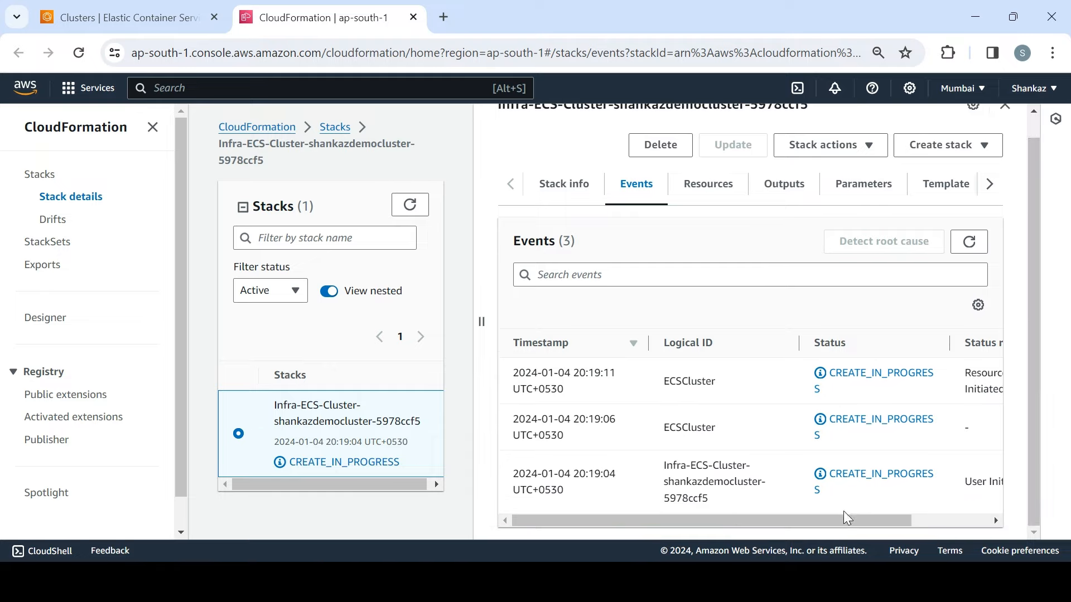
{"action": "left_click_drag", "start_coordinate": [854, 526], "coordinate": [772, 533]}
{"action": "left_click", "coordinate": [968, 241]}
{"action": "left_click", "coordinate": [968, 245]}
{"action": "left_click", "coordinate": [969, 248]}
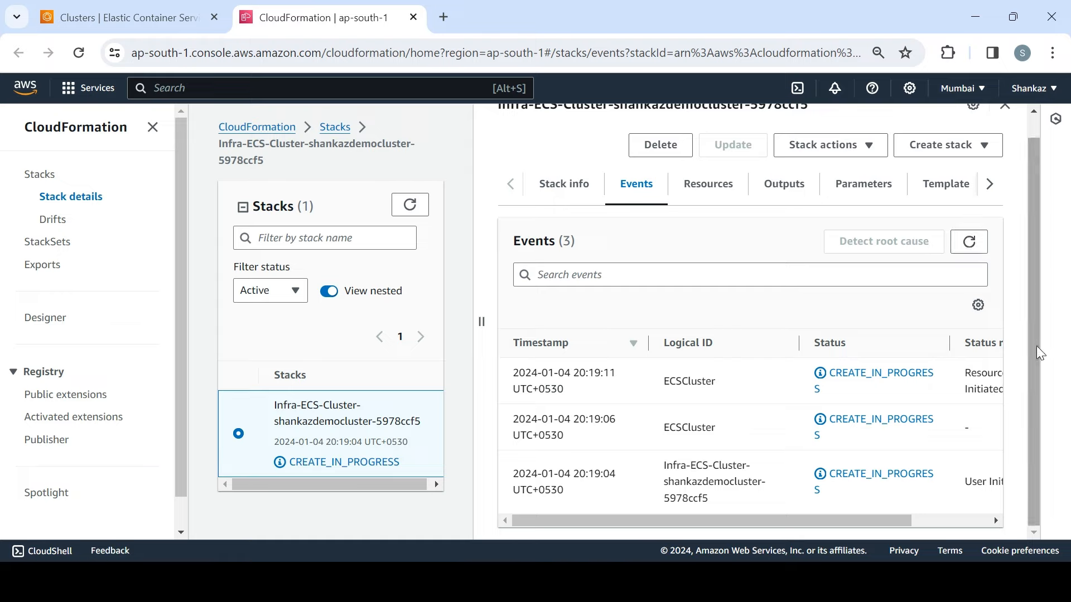
{"action": "left_click_drag", "start_coordinate": [846, 522], "coordinate": [961, 521]}
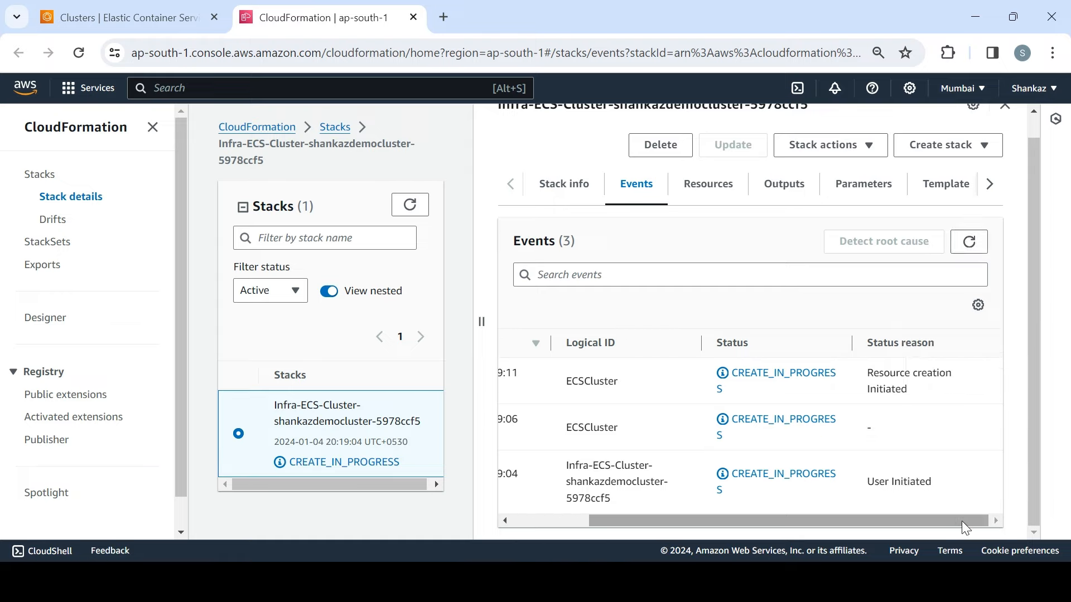
{"action": "left_click", "coordinate": [969, 244]}
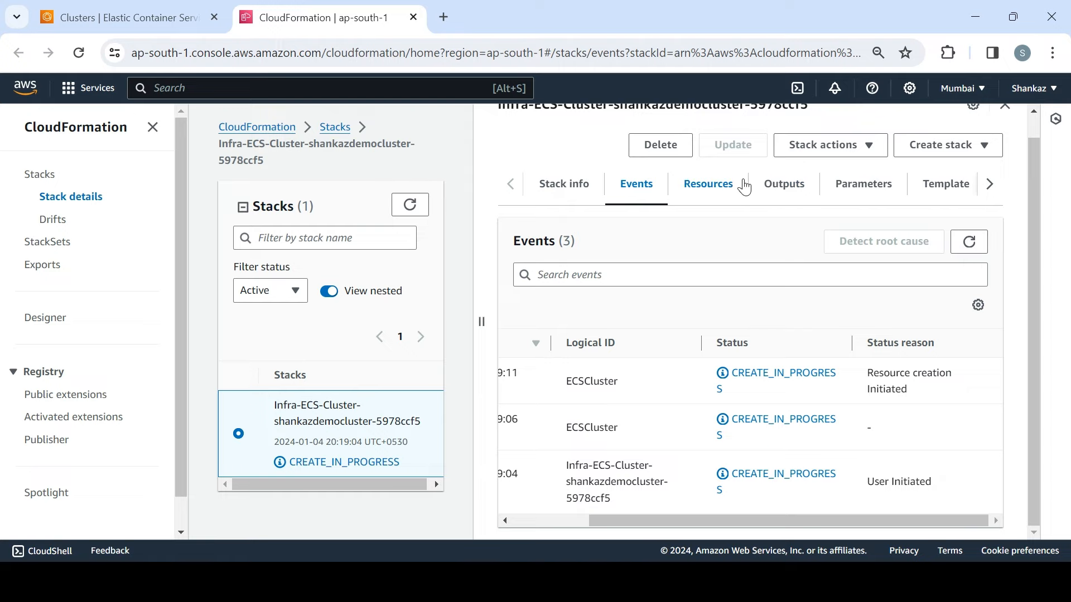
Review the stack's outputs and resources, and recheck its events for the cluster's creation status
{"action": "left_click", "coordinate": [784, 185]}
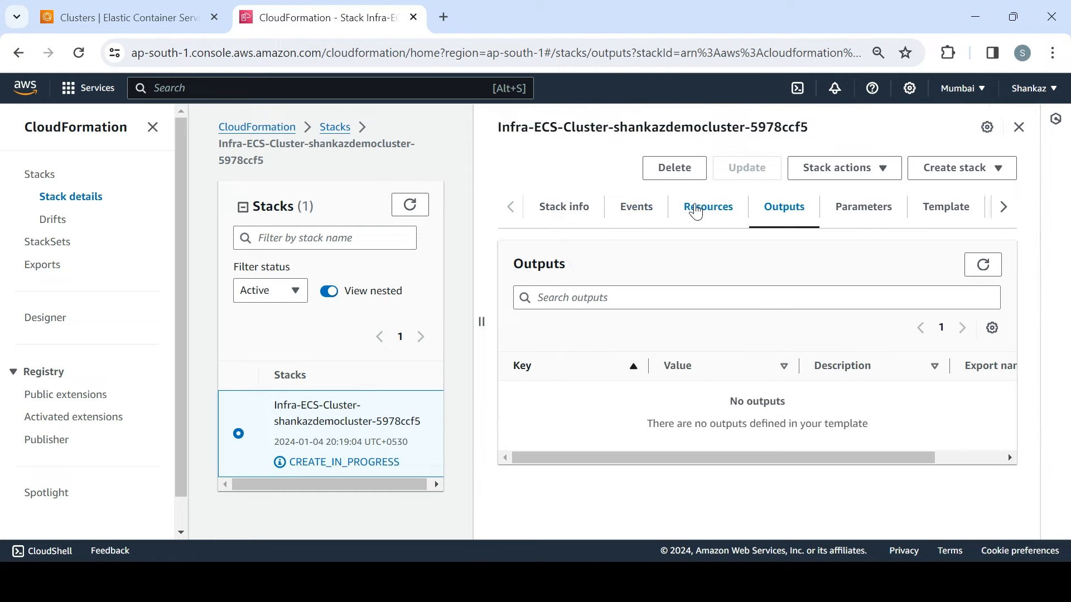
{"action": "left_click", "coordinate": [694, 211]}
{"action": "mouse_move", "coordinate": [686, 439]}
{"action": "left_mouse_down"}
{"action": "mouse_move", "coordinate": [846, 441]}
{"action": "mouse_move", "coordinate": [681, 454]}
{"action": "left_mouse_up"}
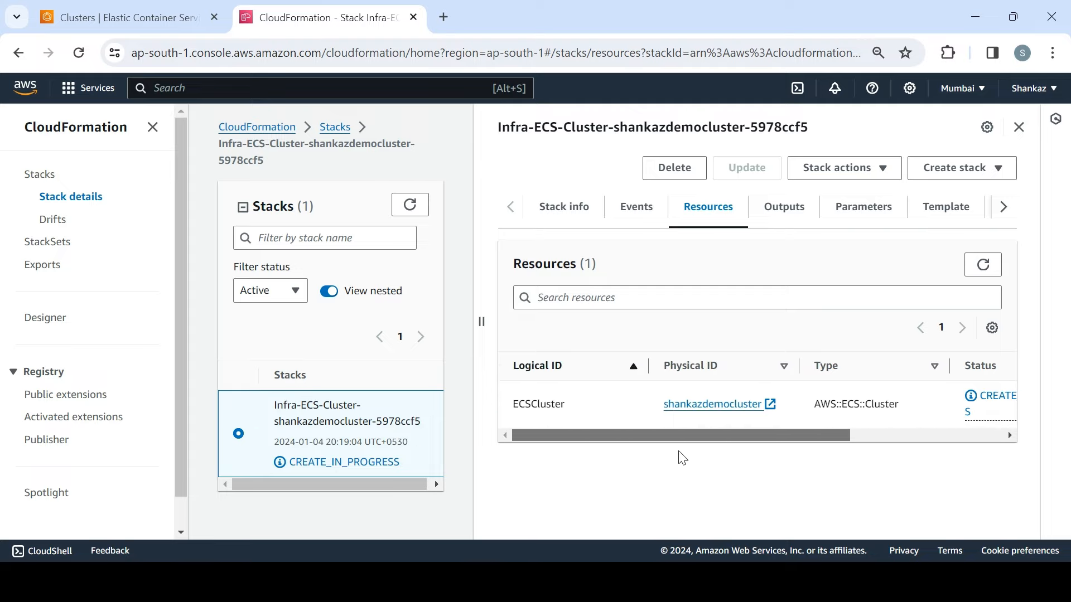
{"action": "left_click", "coordinate": [626, 216]}
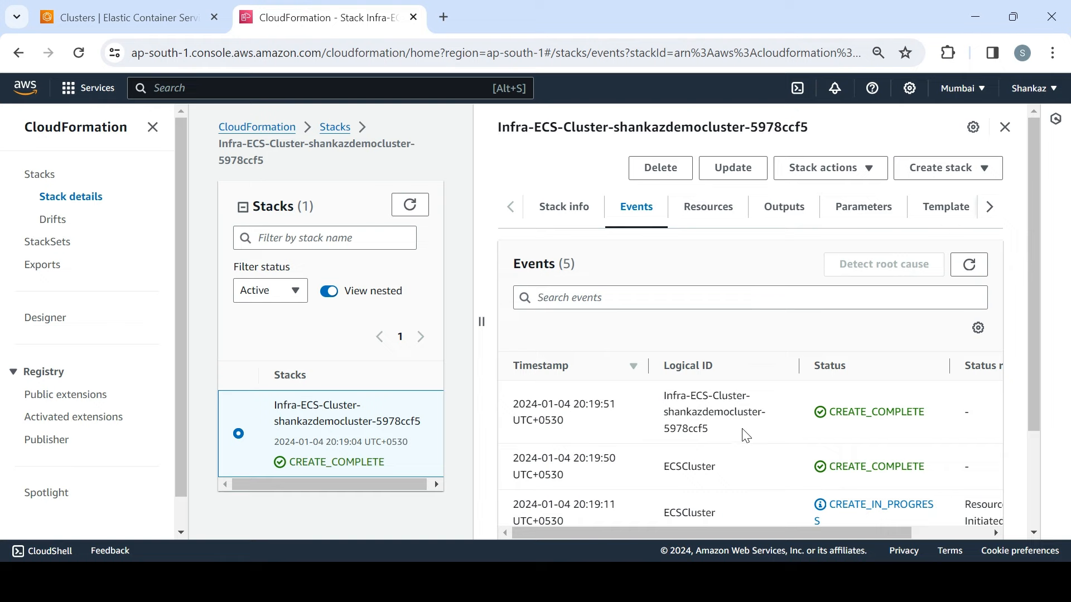
Return to the ECS clusters list, dismiss the cluster notification and open the new demo cluster
{"action": "left_click", "coordinate": [160, 31]}
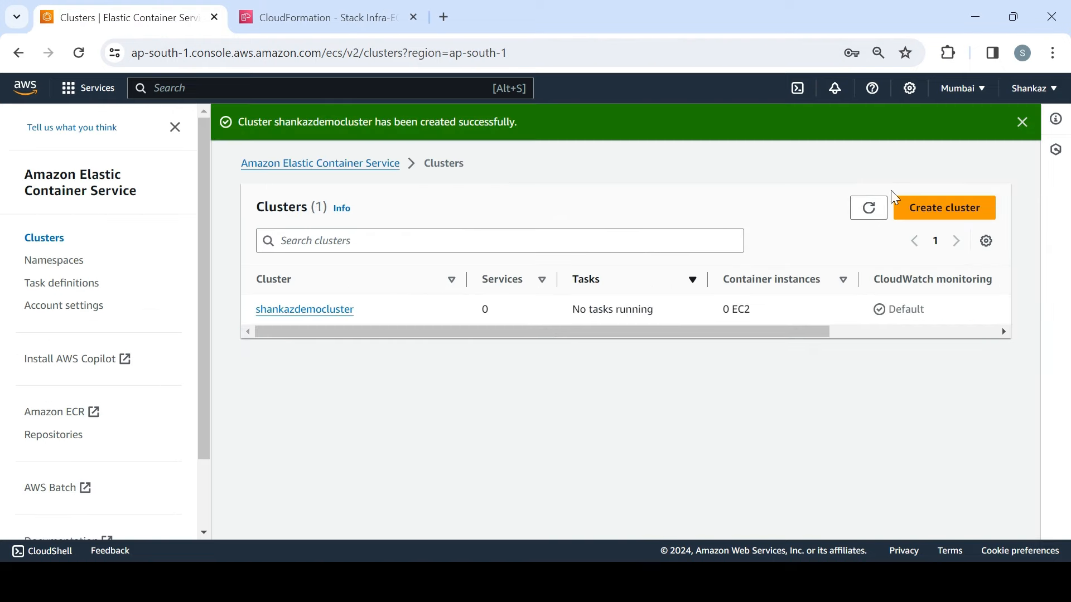
{"action": "left_click", "coordinate": [1022, 122]}
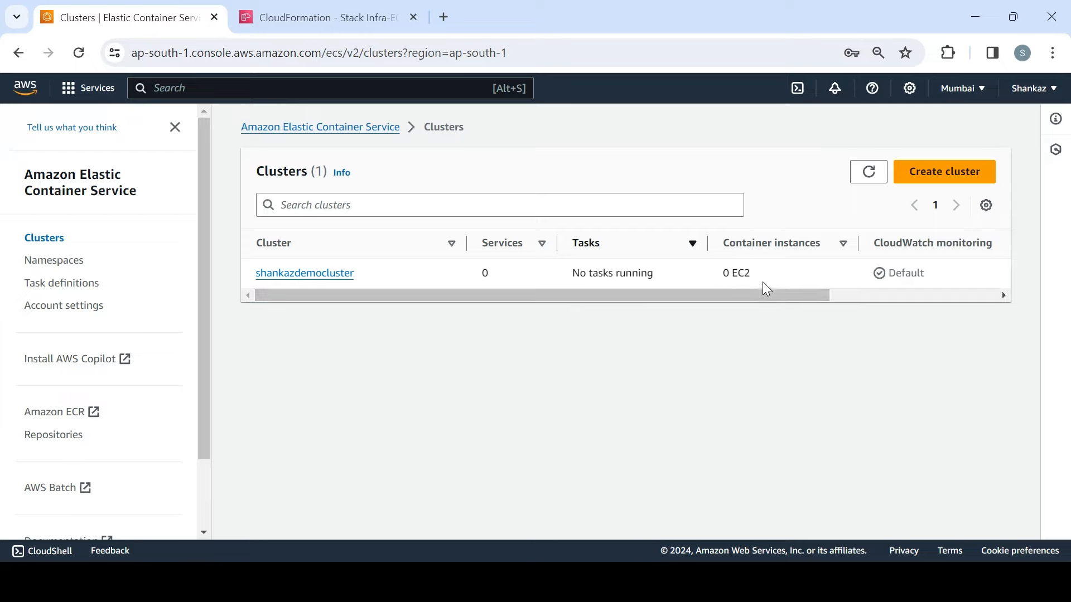
{"action": "left_click", "coordinate": [325, 276]}
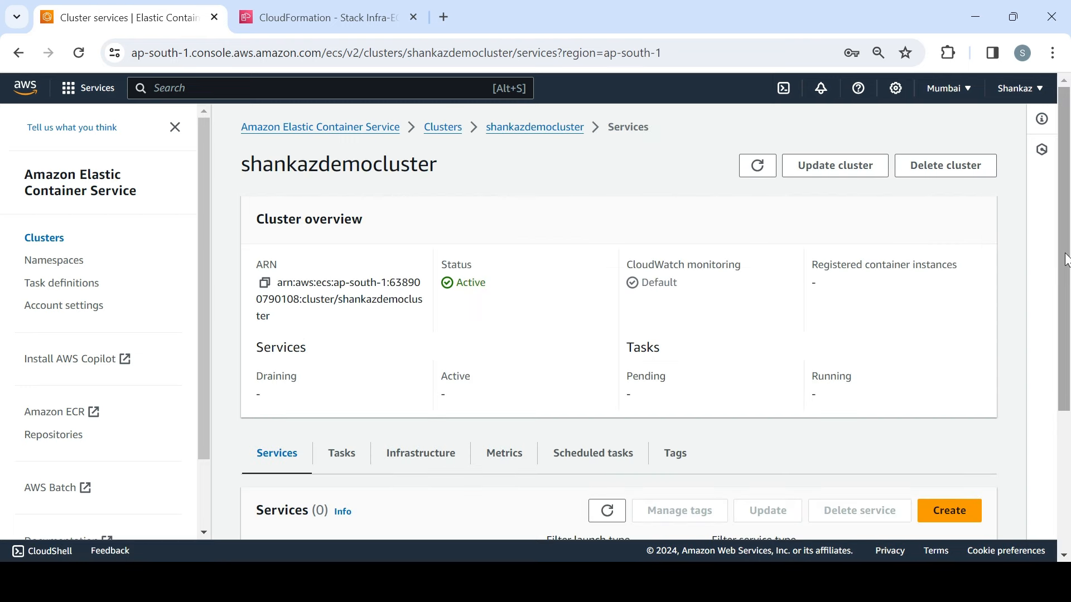
Start running a new task from the demo cluster's tasks
{"action": "left_click_drag", "start_coordinate": [1067, 331], "coordinate": [1067, 460]}
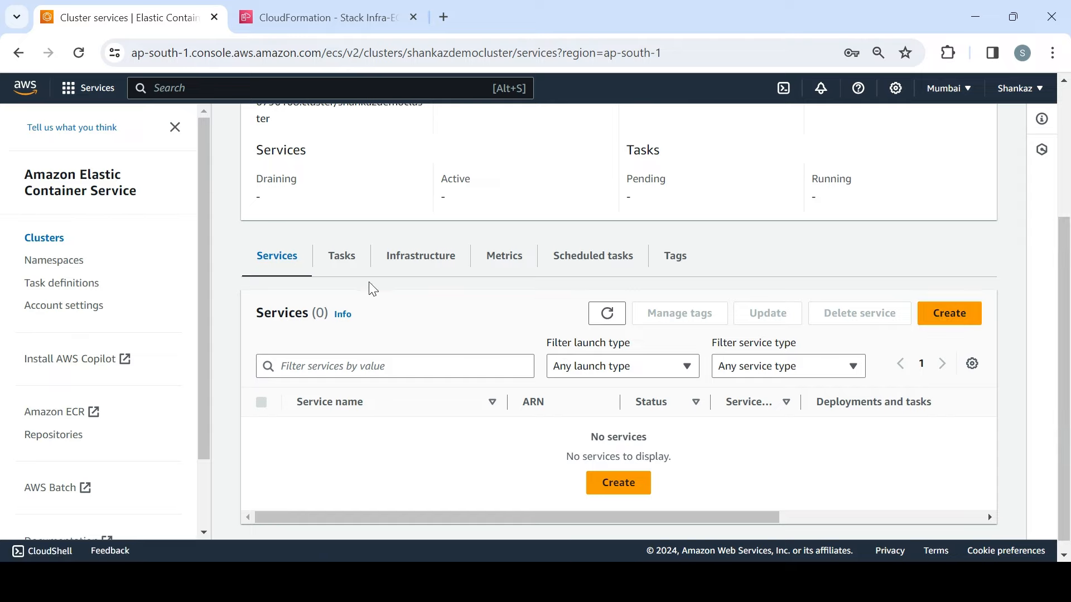
{"action": "left_click", "coordinate": [342, 258]}
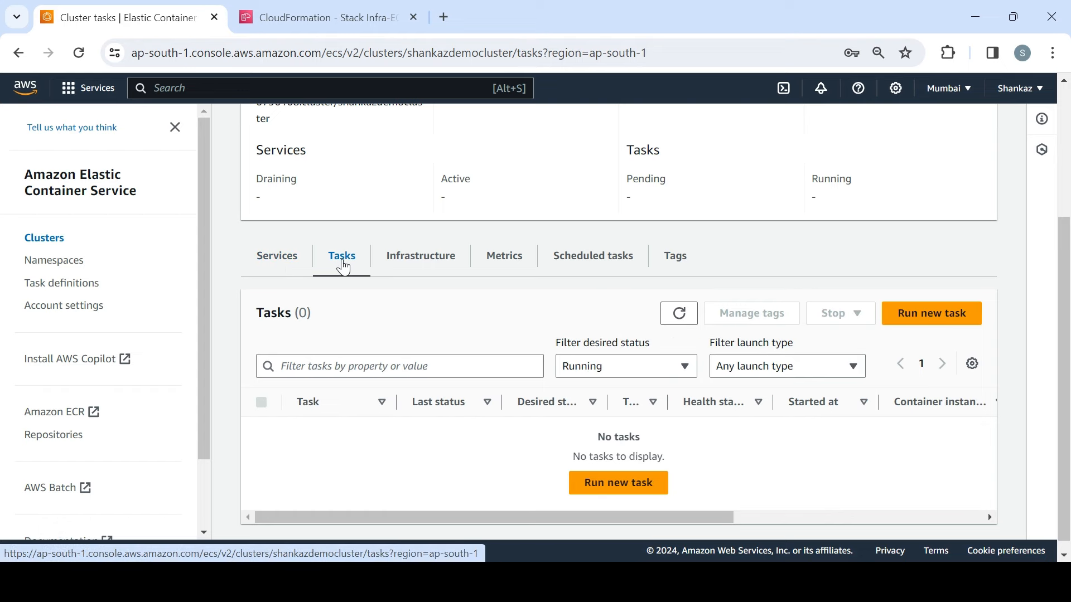
{"action": "left_click", "coordinate": [929, 315]}
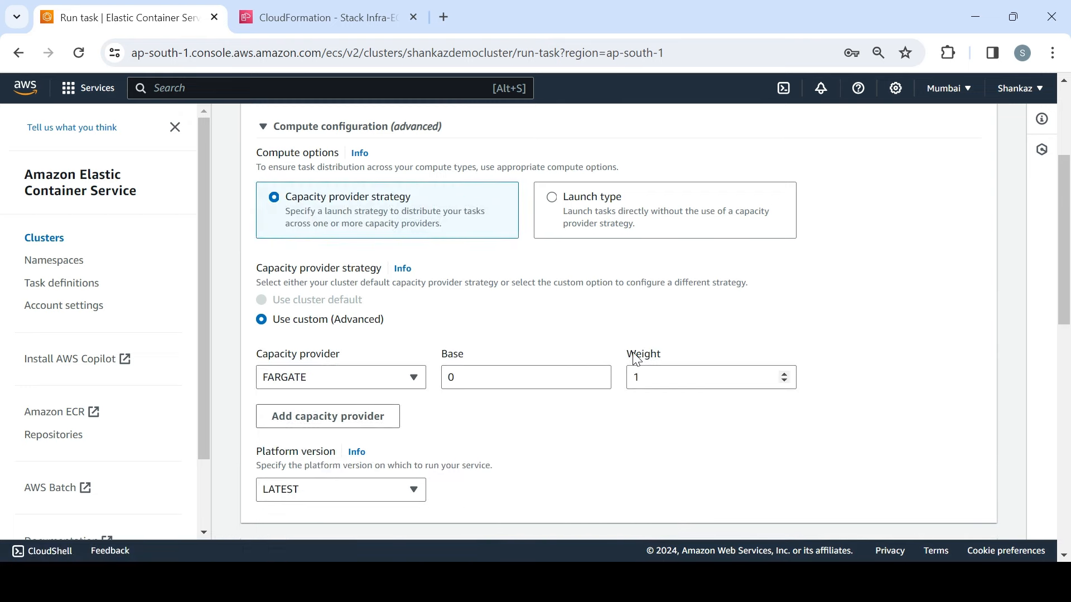
Set the new task's compute option to Launch type in the advanced compute configuration
{"action": "left_click_drag", "start_coordinate": [1064, 259], "coordinate": [1051, 231]}
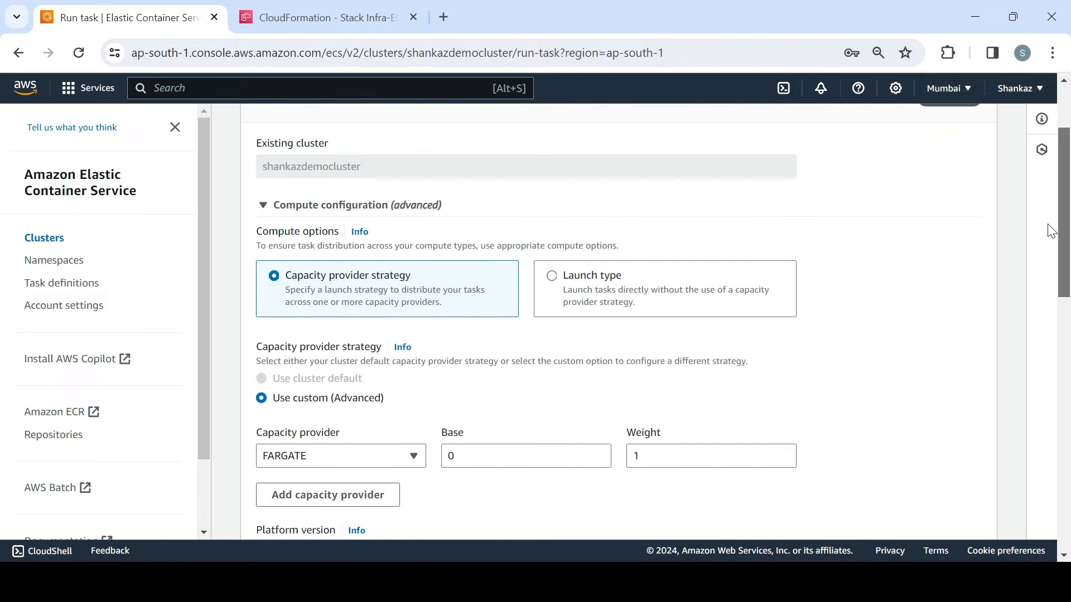
{"action": "scroll", "coordinate": [1051, 230], "scroll_direction": "up", "scroll_amount": 2}
{"action": "scroll", "coordinate": [1052, 231], "scroll_direction": "down", "scroll_amount": 2}
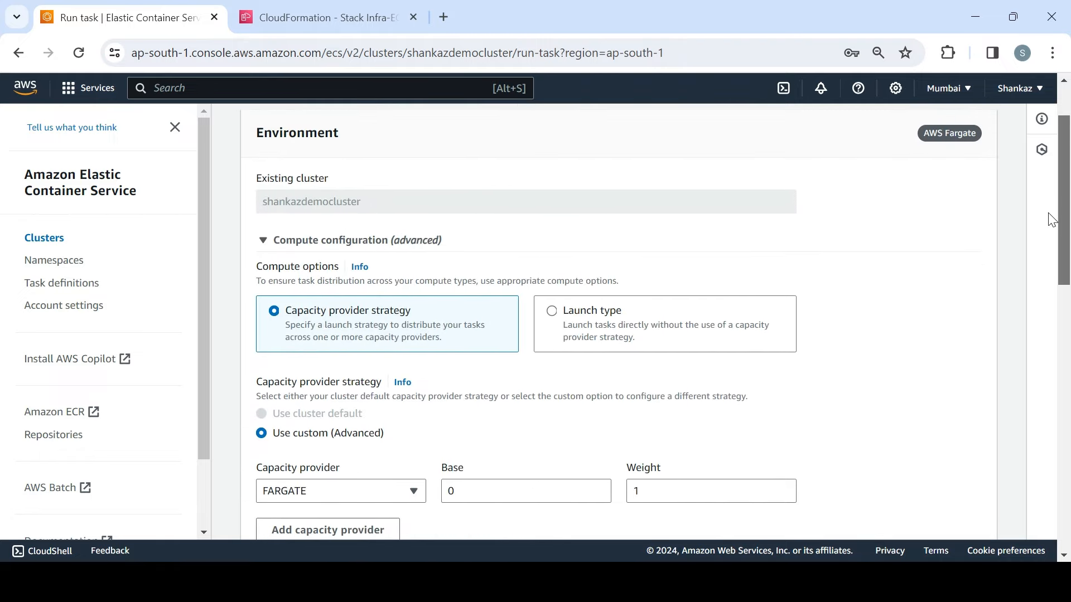
{"action": "left_click_drag", "start_coordinate": [1050, 226], "coordinate": [1050, 227]}
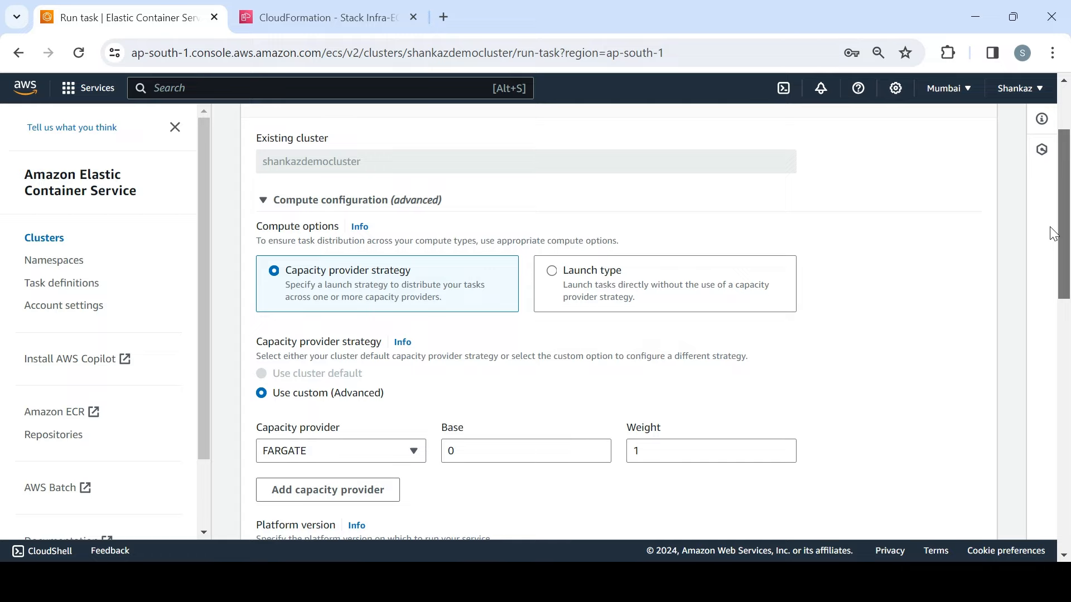
{"action": "left_click_drag", "start_coordinate": [1050, 227], "coordinate": [1058, 250]}
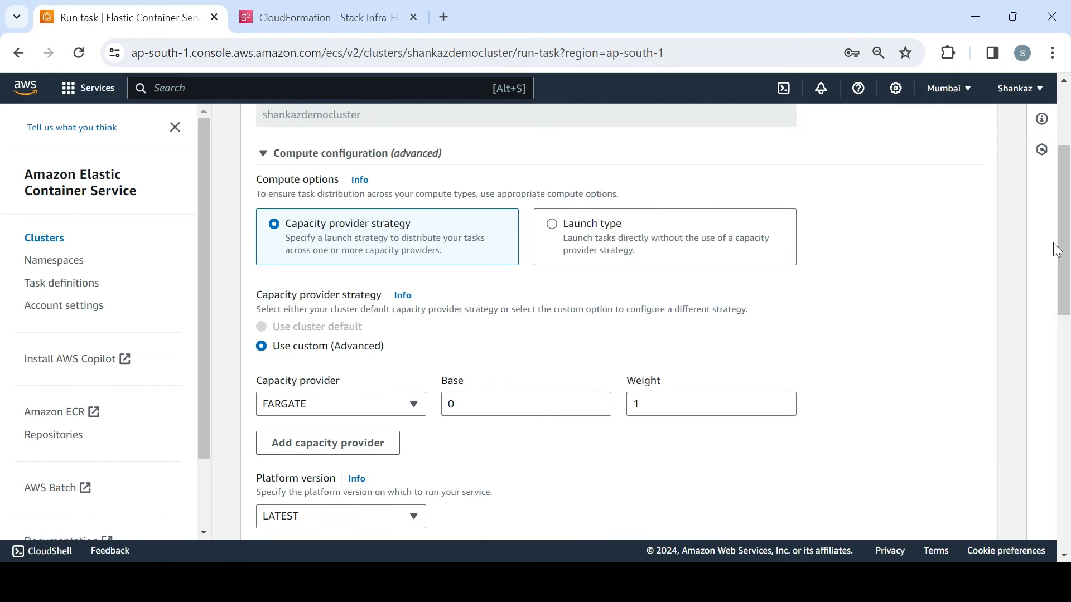
{"action": "left_click", "coordinate": [568, 240]}
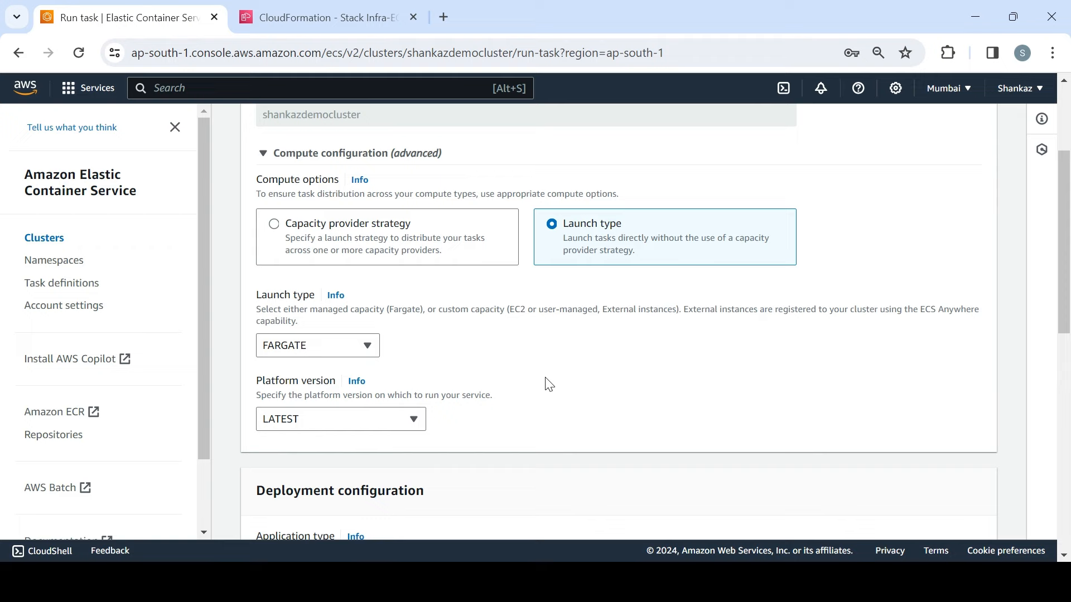
Select the existing task definition family for the task, using revision 1 (LATEST)
{"action": "left_click_drag", "start_coordinate": [1068, 229], "coordinate": [1068, 317]}
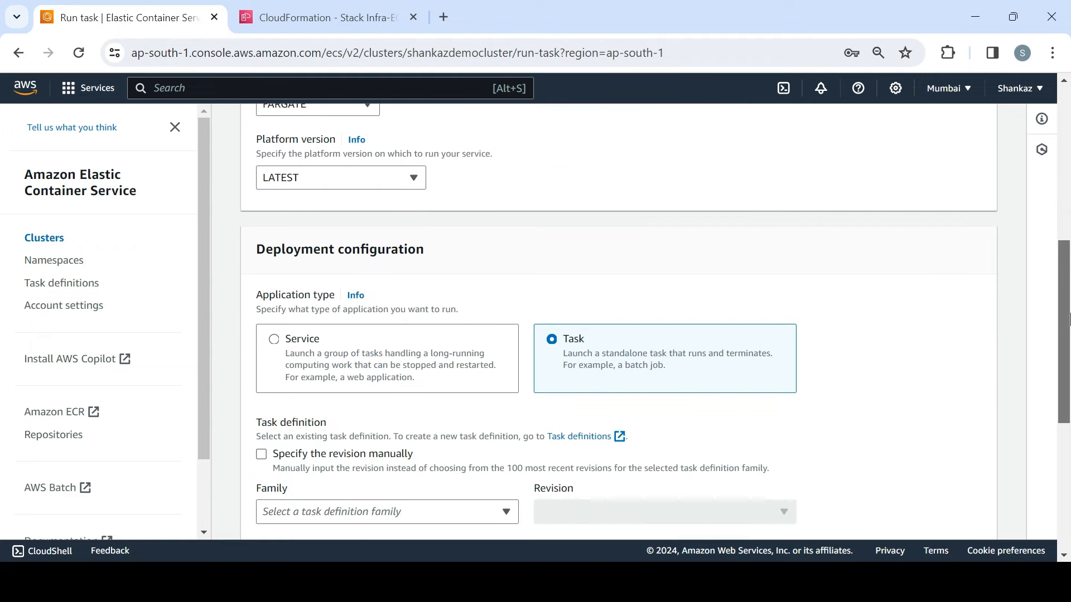
{"action": "left_click_drag", "start_coordinate": [1069, 318], "coordinate": [1069, 392]}
{"action": "left_click", "coordinate": [438, 318]}
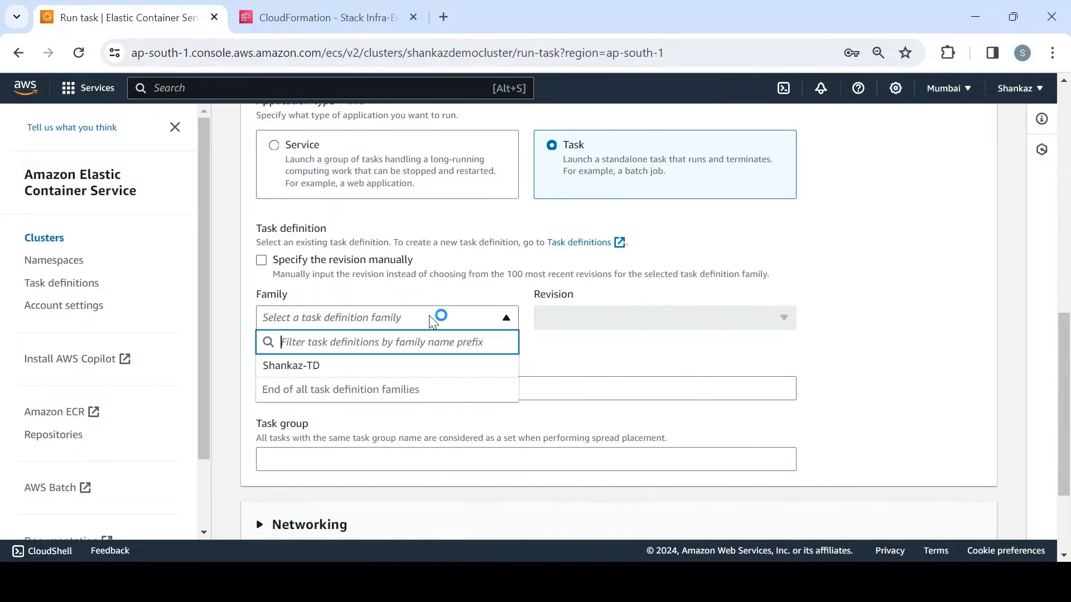
{"action": "left_click", "coordinate": [337, 367]}
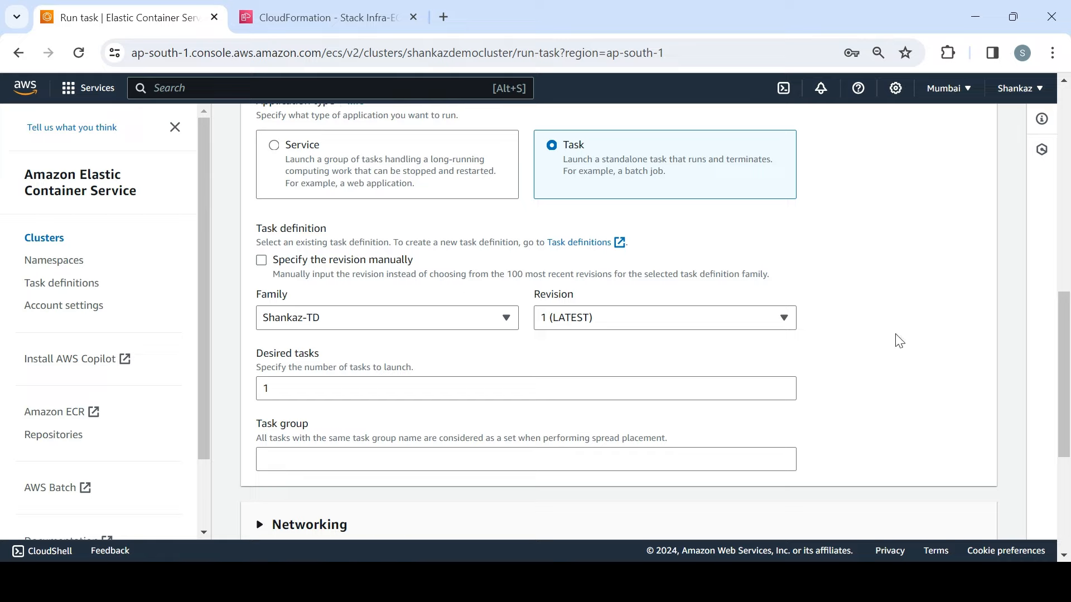
Set the number of desired tasks to 2 and leave the task group empty
{"action": "left_click_drag", "start_coordinate": [1068, 340], "coordinate": [1069, 382]}
{"action": "left_click", "coordinate": [398, 268]}
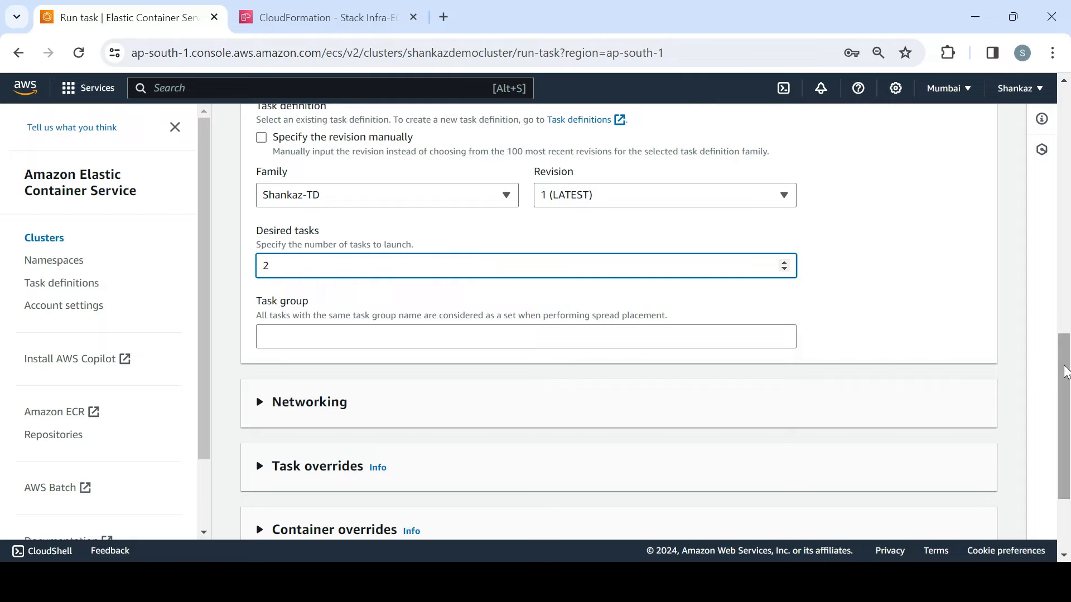
{"action": "left_click_drag", "start_coordinate": [1065, 371], "coordinate": [1065, 380]}
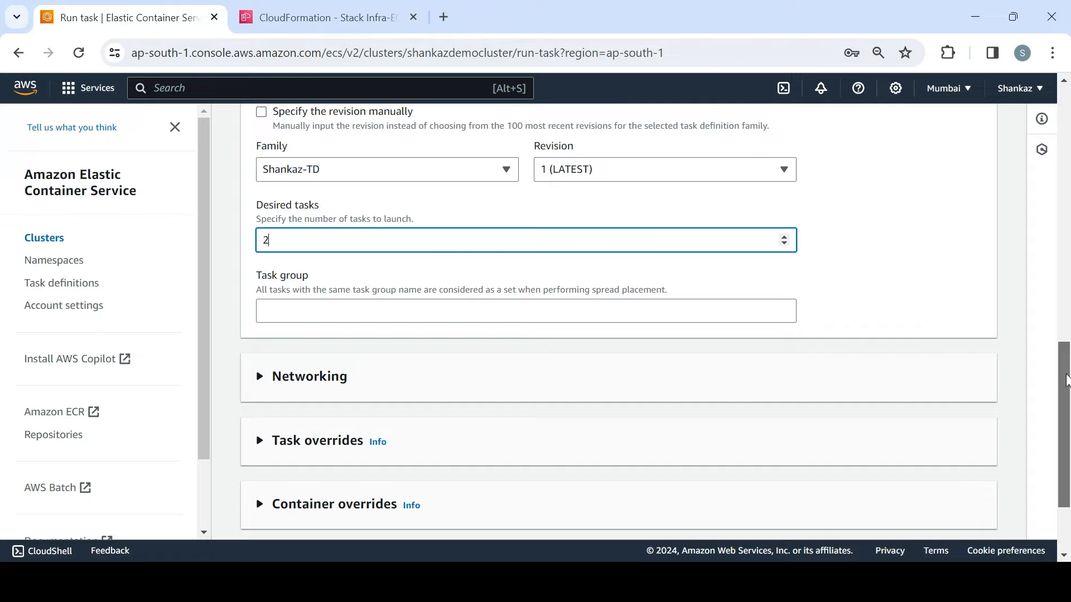
{"action": "left_click_drag", "start_coordinate": [1065, 380], "coordinate": [1065, 388]}
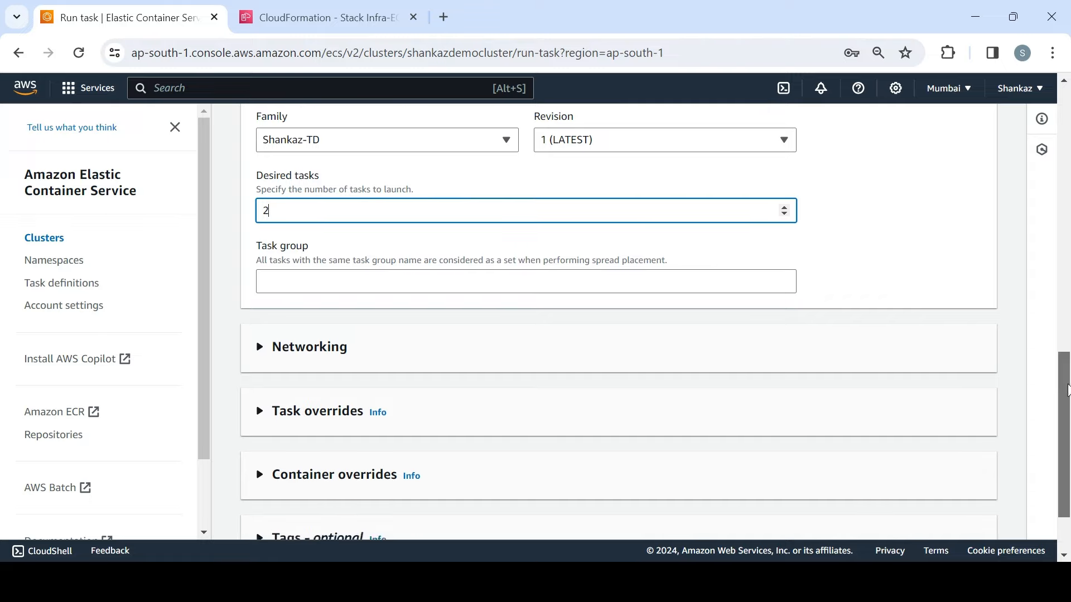
{"action": "left_click", "coordinate": [427, 286]}
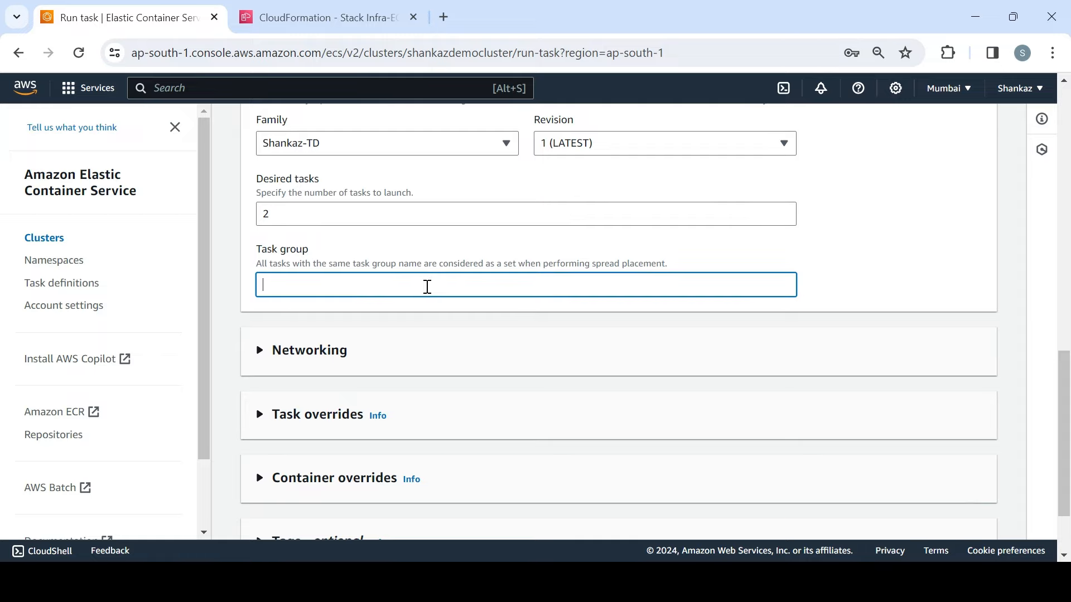
Review the networking settings and task overrides without changing them, and create the tasks
{"action": "left_click", "coordinate": [262, 352]}
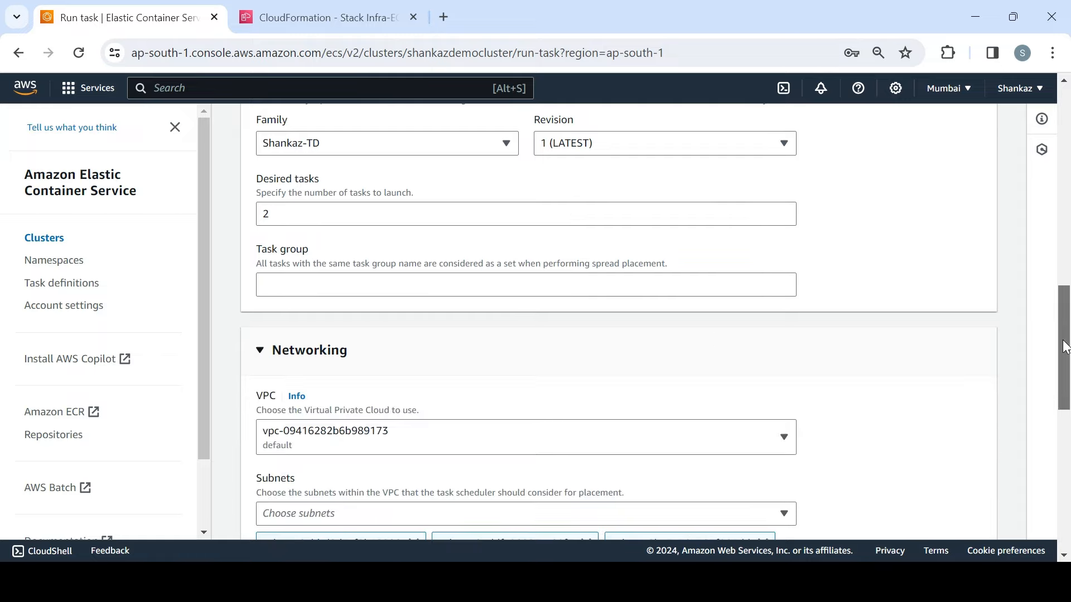
{"action": "left_click_drag", "start_coordinate": [1063, 343], "coordinate": [1069, 484]}
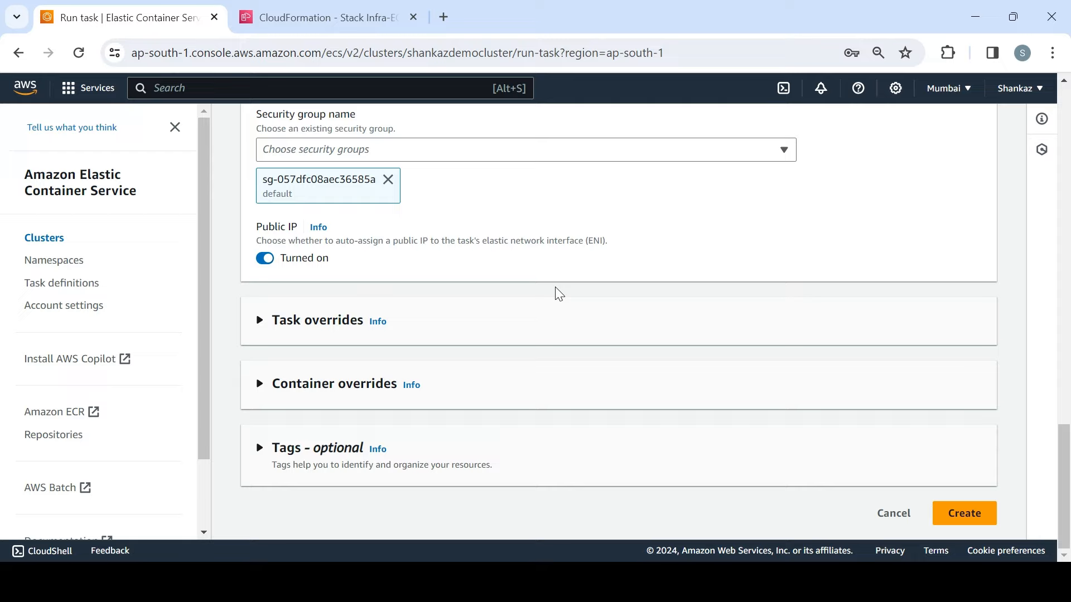
{"action": "left_click", "coordinate": [255, 329]}
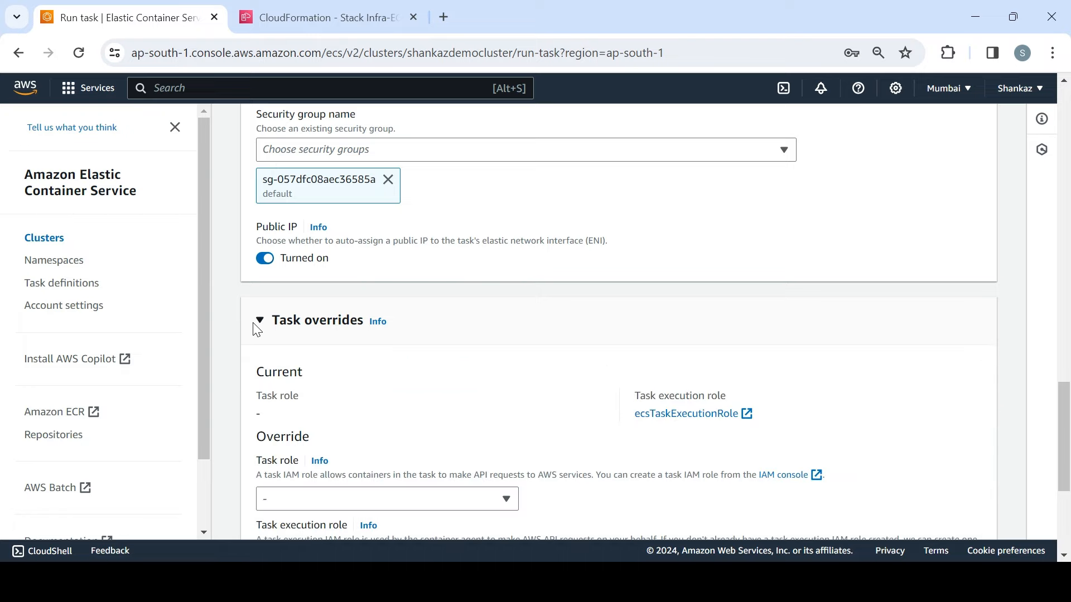
{"action": "left_click", "coordinate": [258, 327]}
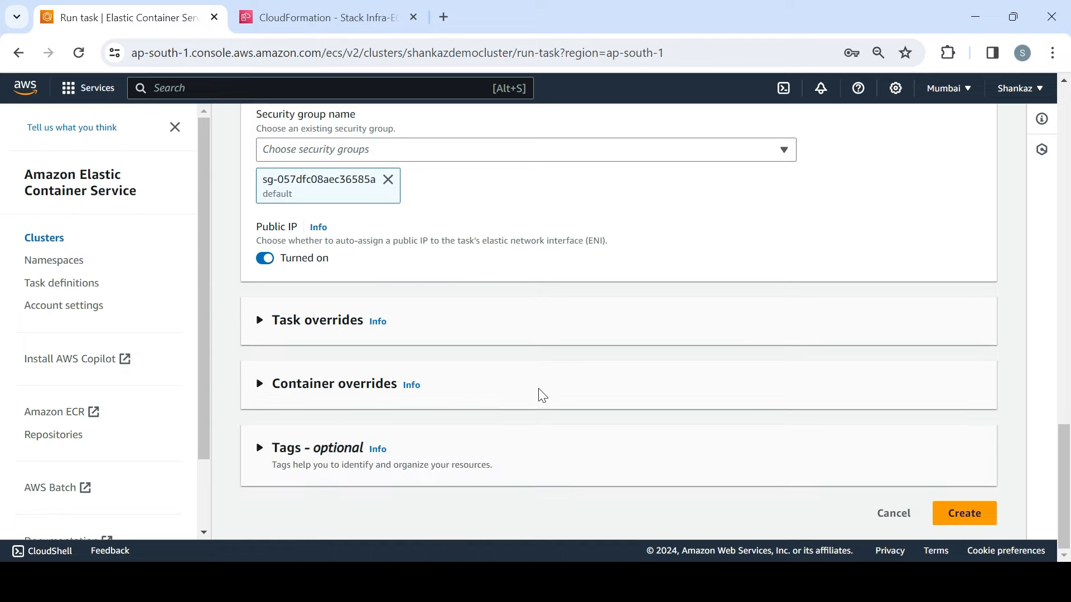
{"action": "left_click", "coordinate": [969, 511]}
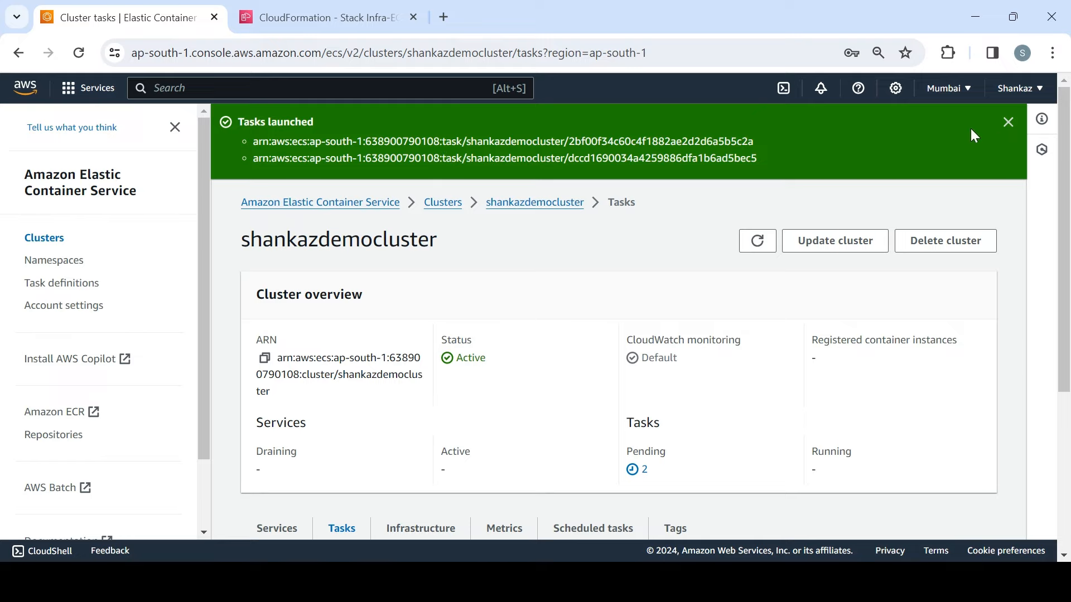
Dismiss the launch notification, refresh the cluster's task list and widen its Task definition column
{"action": "left_click", "coordinate": [1008, 122]}
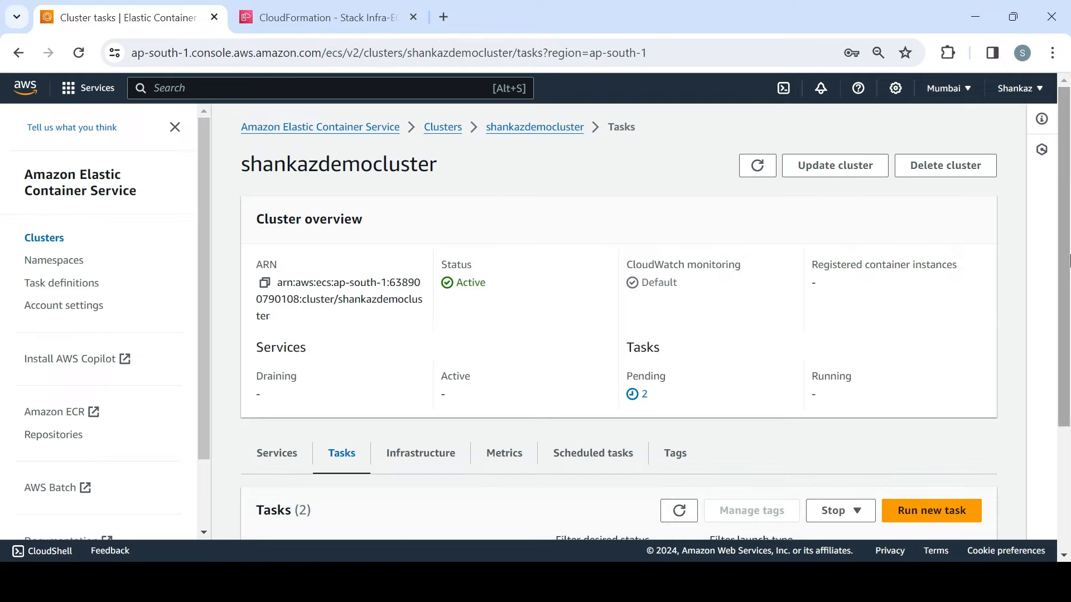
{"action": "scroll", "coordinate": [815, 412], "scroll_direction": "down", "scroll_amount": 3}
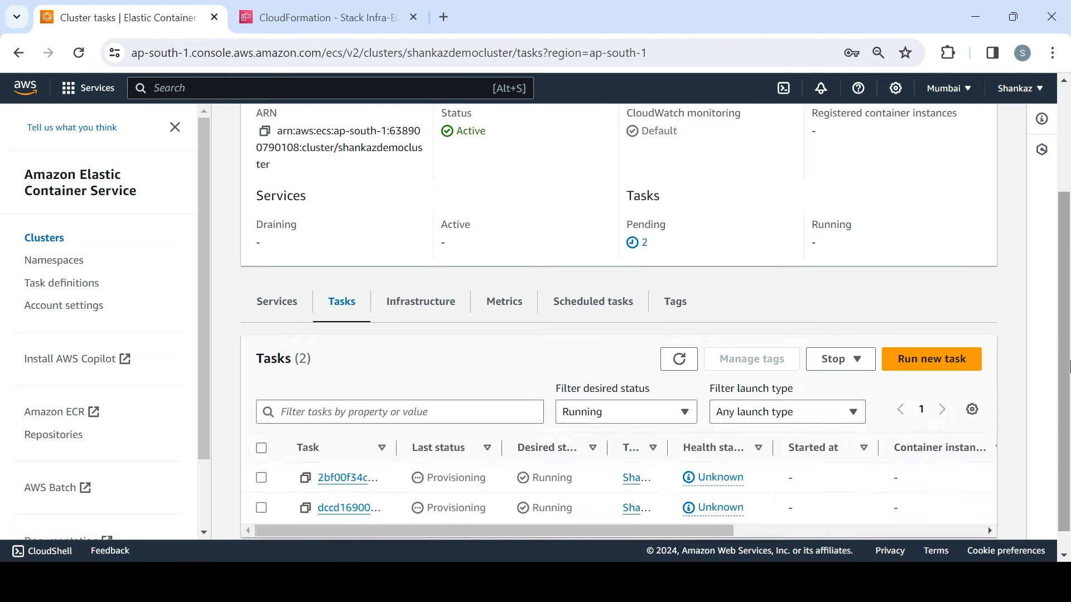
{"action": "left_click", "coordinate": [679, 359]}
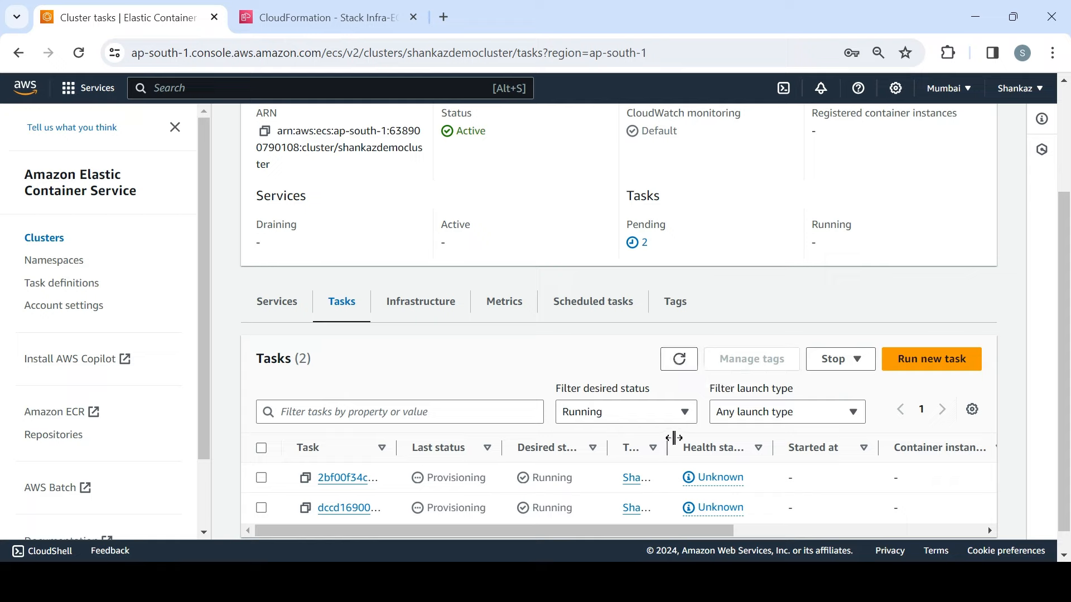
{"action": "left_click_drag", "start_coordinate": [671, 440], "coordinate": [772, 448]}
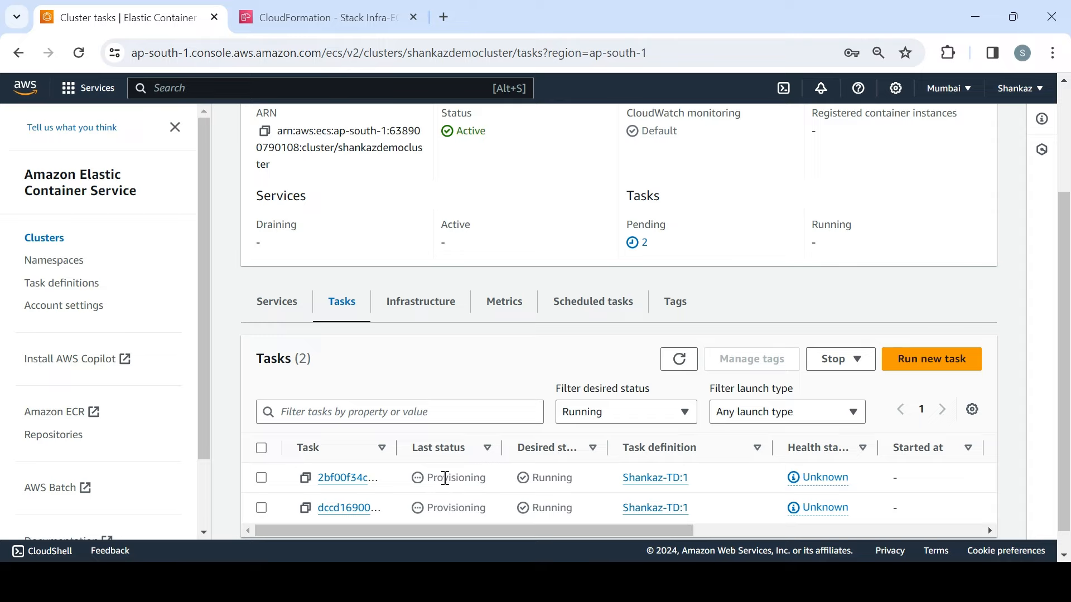
Check the cluster's services, and return to its tasks to refresh their status
{"action": "left_click", "coordinate": [277, 316]}
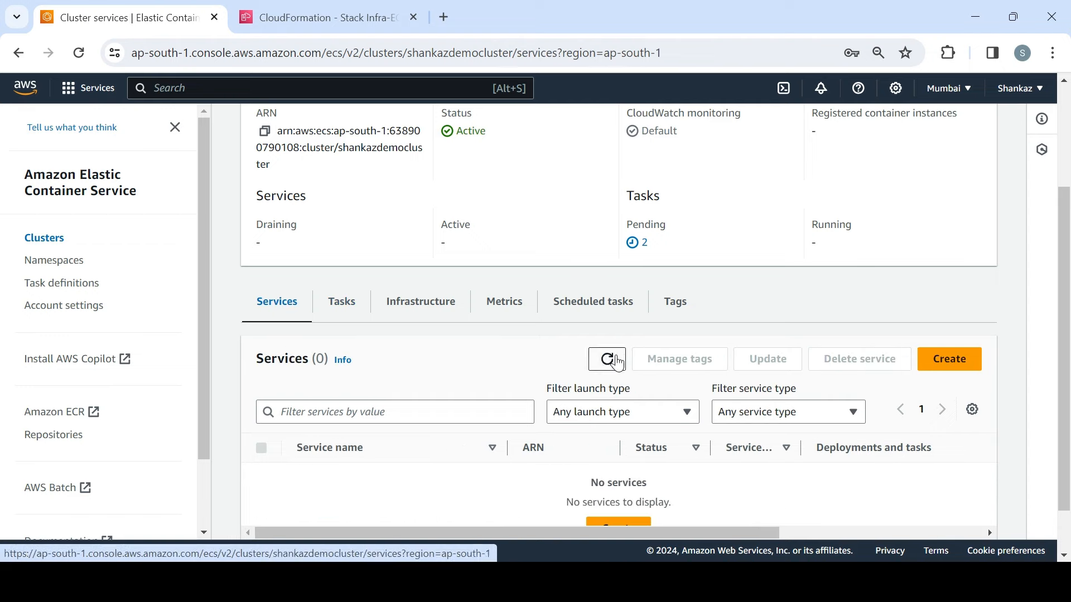
{"action": "left_click", "coordinate": [348, 307]}
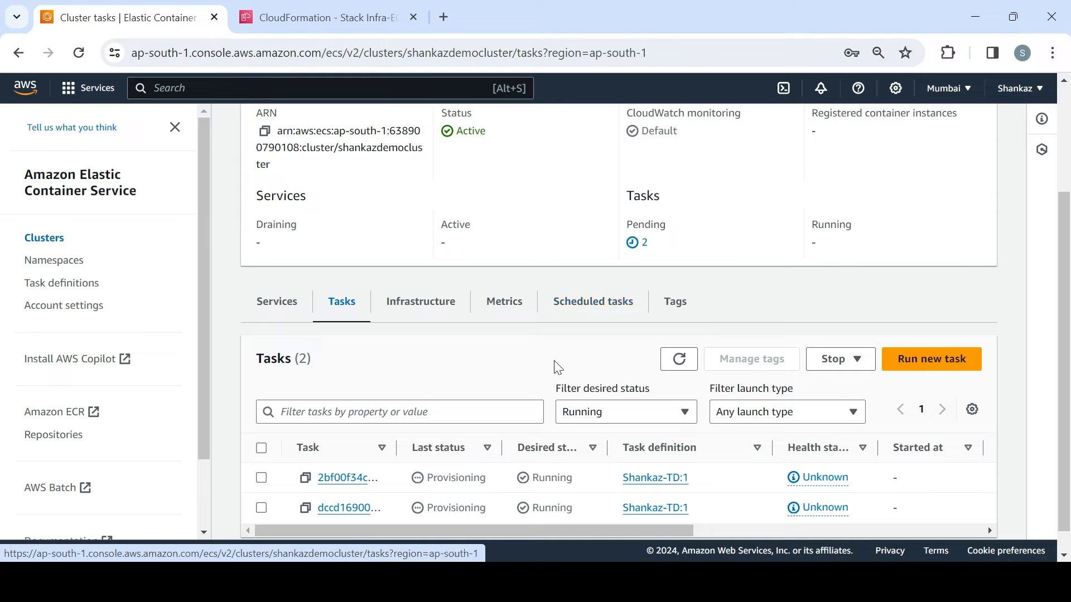
{"action": "left_click", "coordinate": [679, 359]}
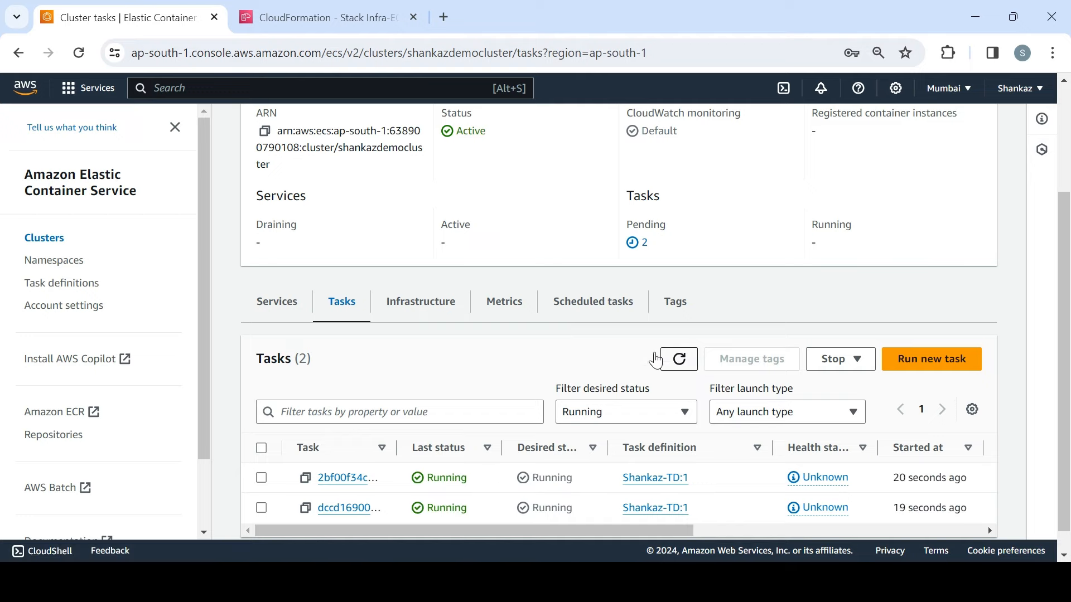
Start creating a service in the demo cluster and set its compute option to Launch type
{"action": "left_click", "coordinate": [285, 308]}
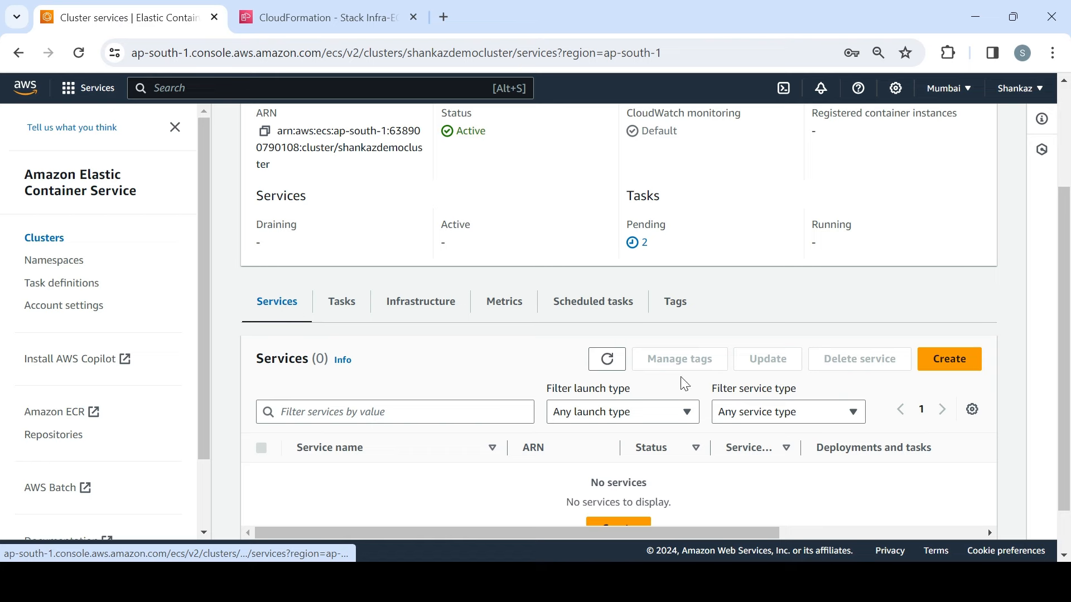
{"action": "left_click", "coordinate": [948, 359]}
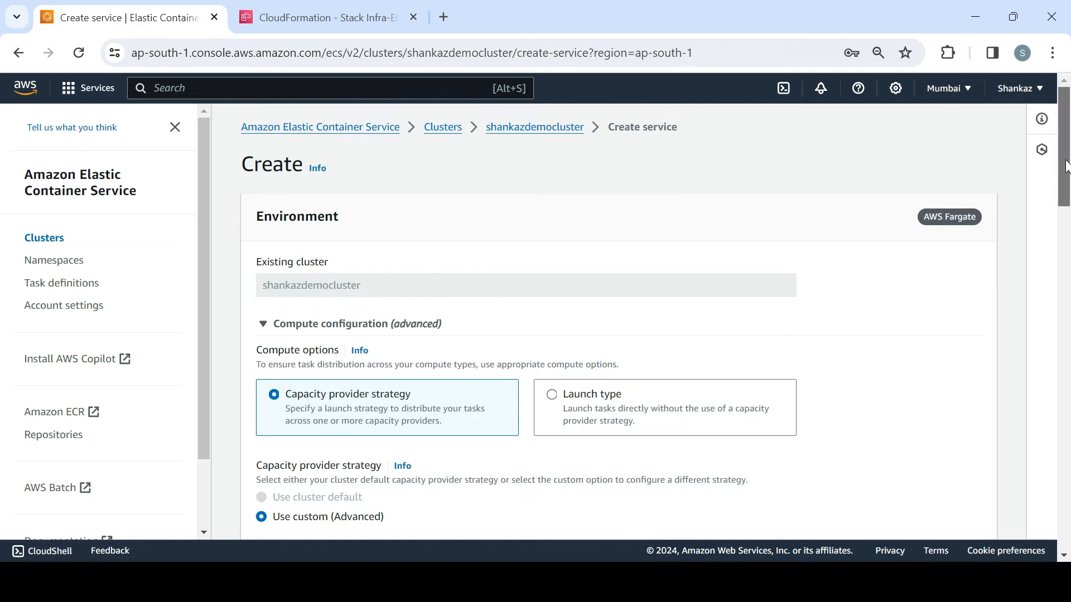
{"action": "scroll", "coordinate": [1065, 184], "scroll_direction": "down", "scroll_amount": 4}
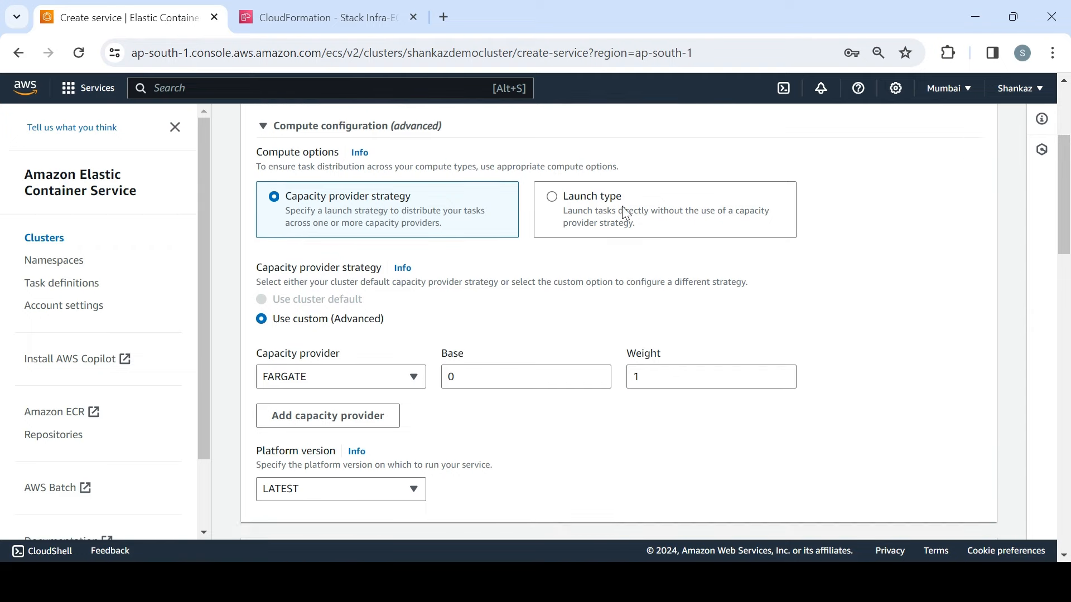
{"action": "left_click", "coordinate": [622, 207]}
Select the existing task definition family at revision 1 (LATEST) and name the service demoservice
{"action": "left_click_drag", "start_coordinate": [1068, 193], "coordinate": [1068, 281]}
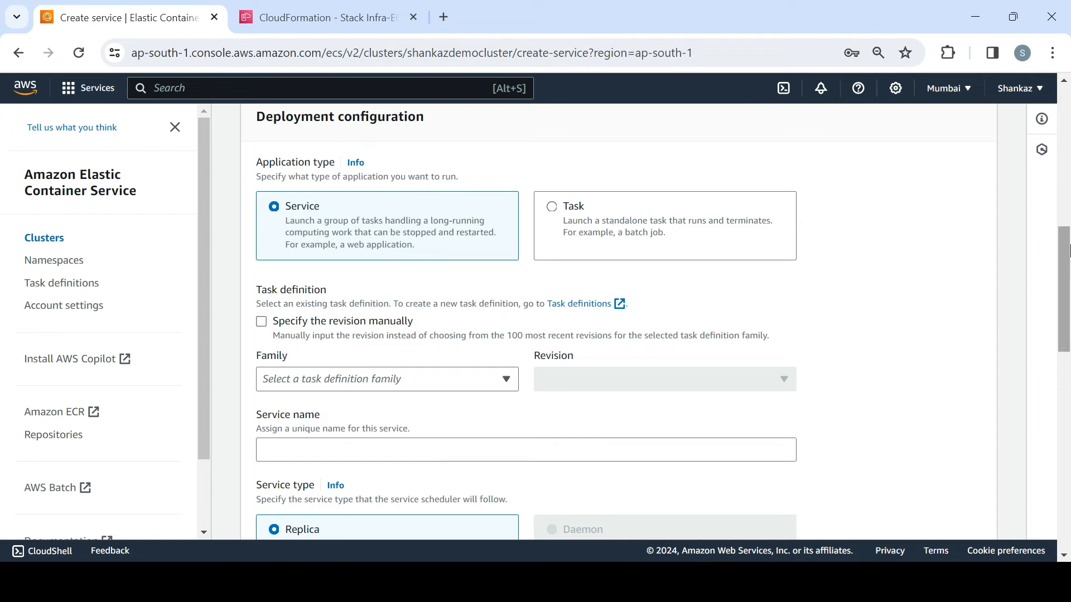
{"action": "mouse_move", "coordinate": [1067, 248]}
{"action": "left_mouse_down"}
{"action": "mouse_move", "coordinate": [1069, 390]}
{"action": "mouse_move", "coordinate": [1059, 248]}
{"action": "left_mouse_up"}
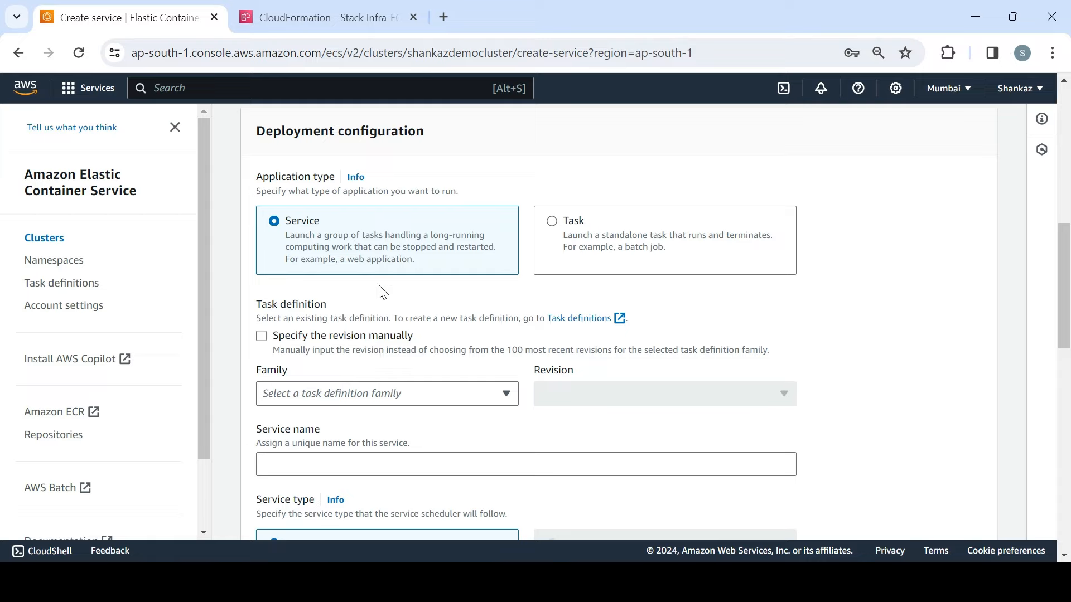
{"action": "left_click", "coordinate": [454, 397]}
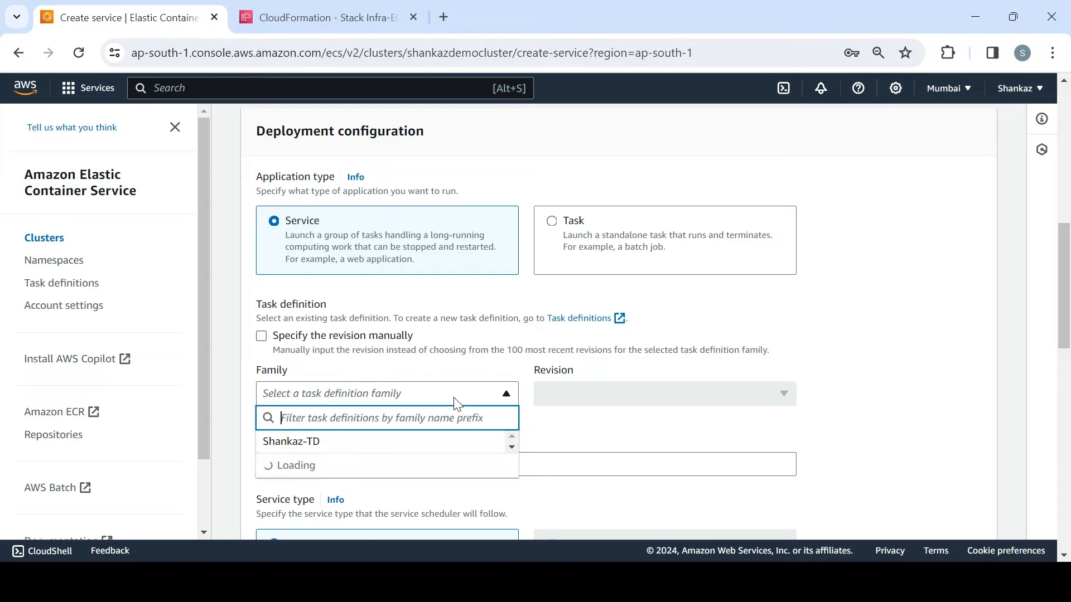
{"action": "left_click", "coordinate": [371, 441]}
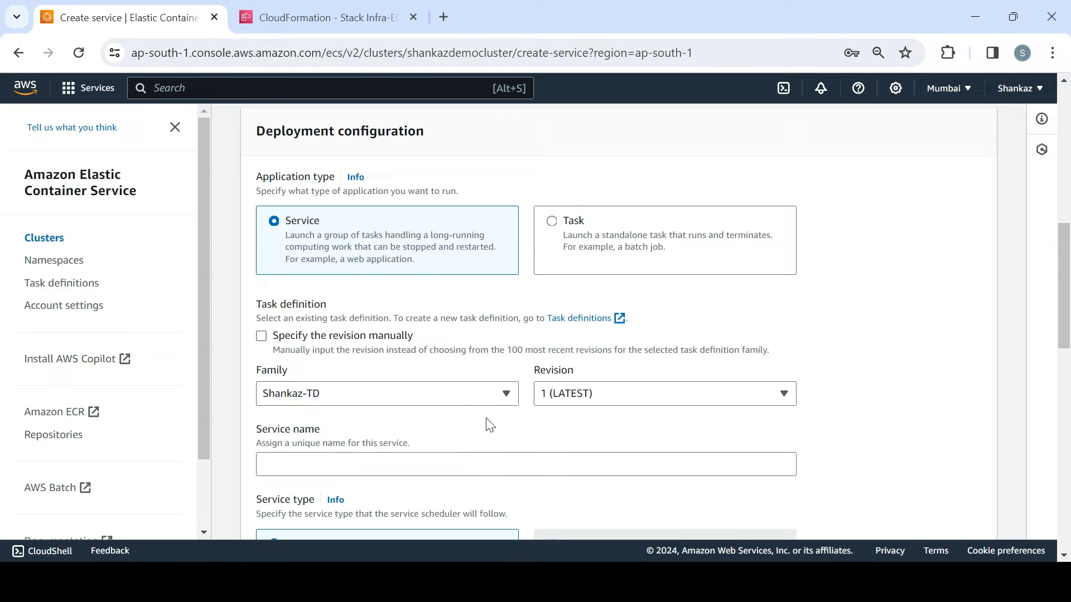
{"action": "left_click", "coordinate": [442, 469]}
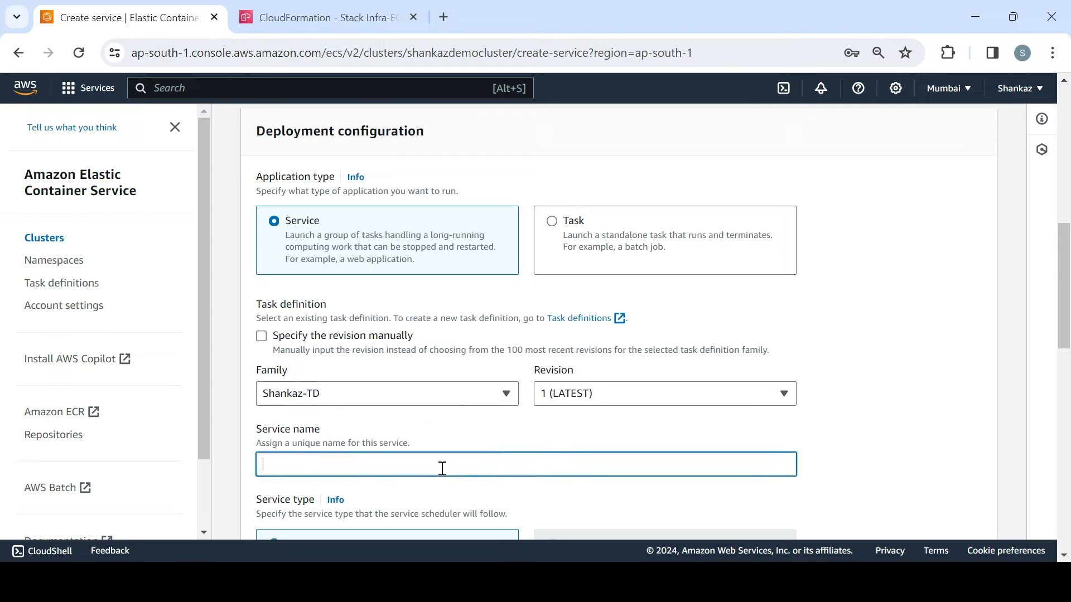
{"action": "type", "text": "demoservice"}
Expand the service's deployment options and set its desired tasks to 2
{"action": "left_click_drag", "start_coordinate": [1069, 279], "coordinate": [1070, 395]}
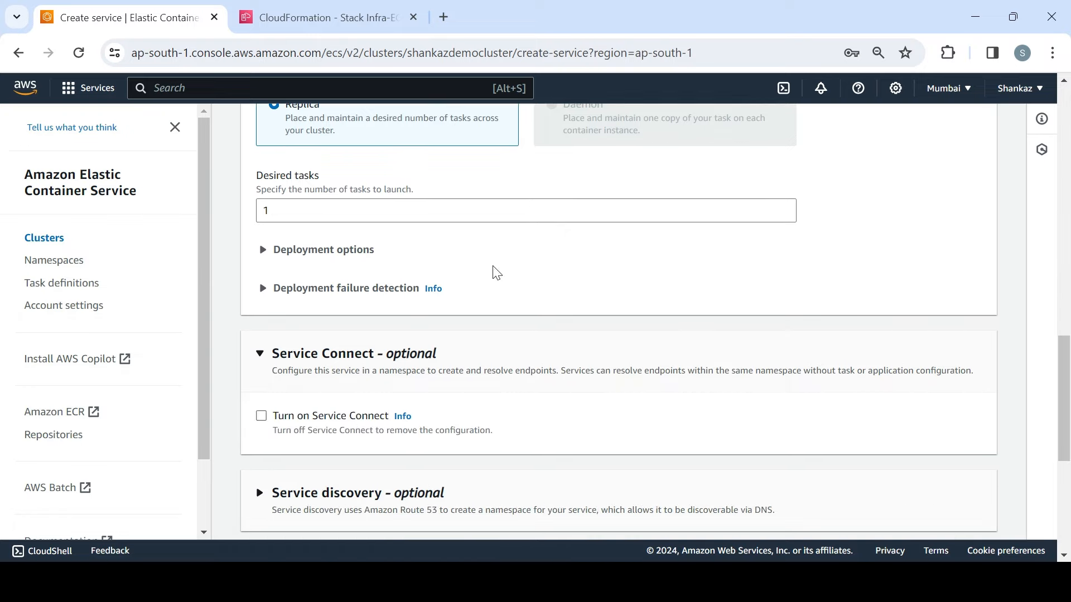
{"action": "left_click", "coordinate": [263, 253]}
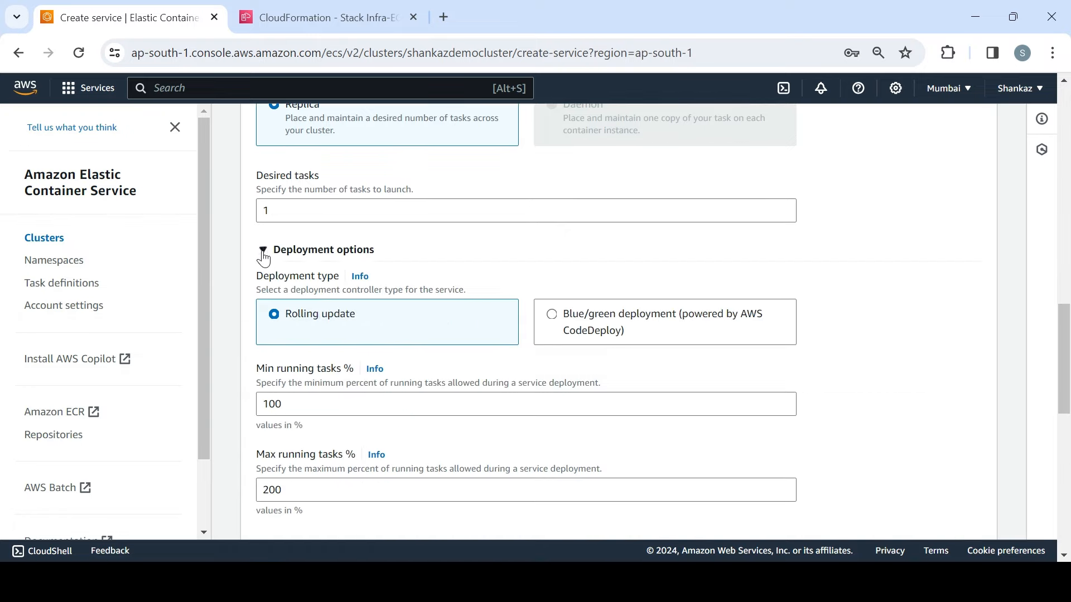
{"action": "left_click", "coordinate": [290, 200]}
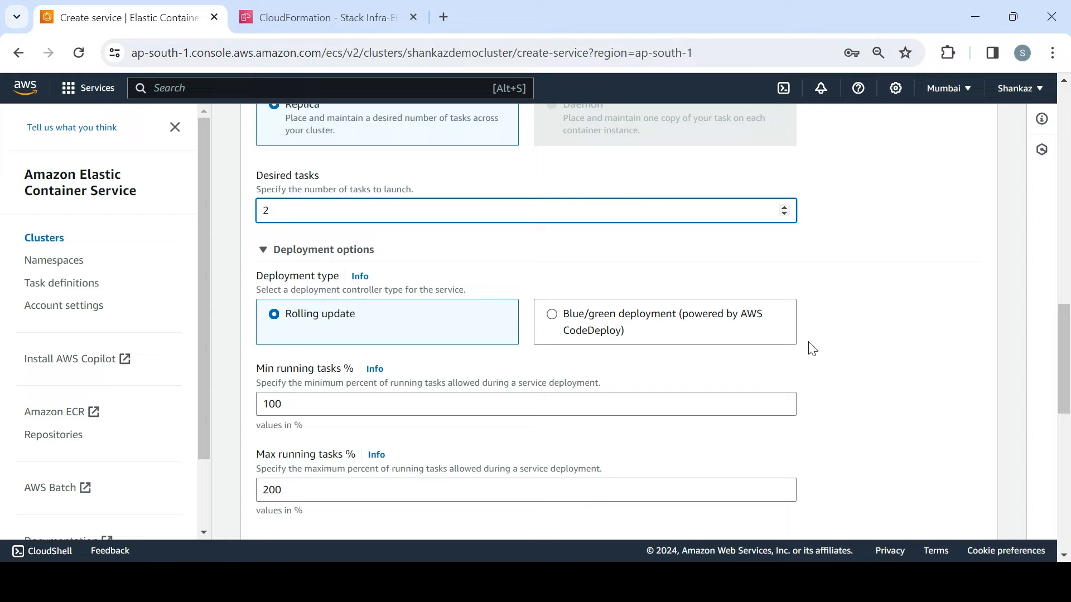
Try to configure the service with an Application Load Balancer, choosing to use an existing load balancer
{"action": "left_click_drag", "start_coordinate": [1066, 342], "coordinate": [1068, 397]}
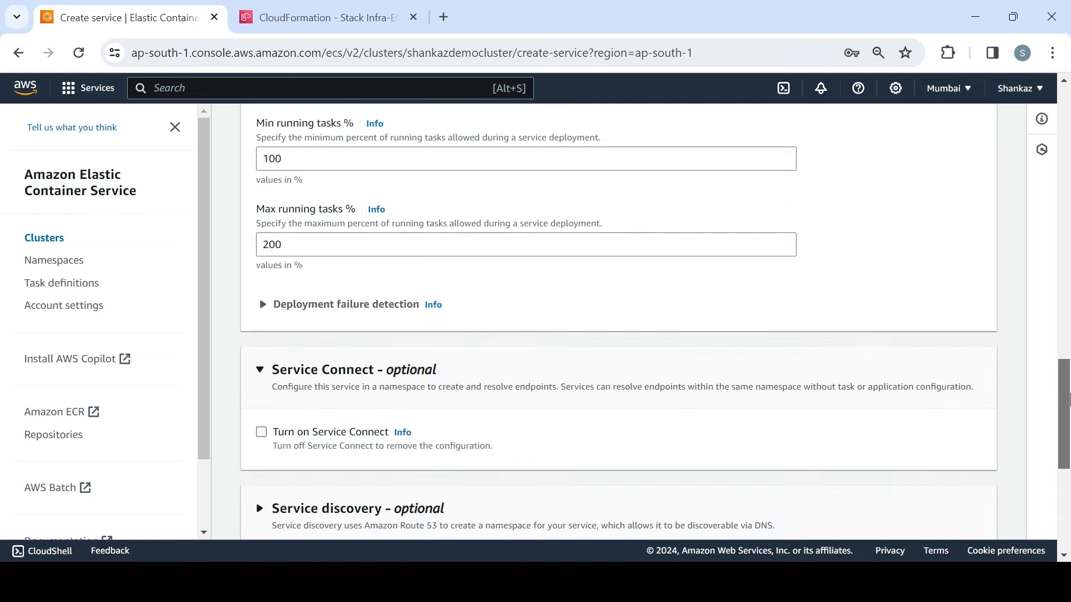
{"action": "scroll", "coordinate": [571, 363], "scroll_direction": "down", "scroll_amount": 4}
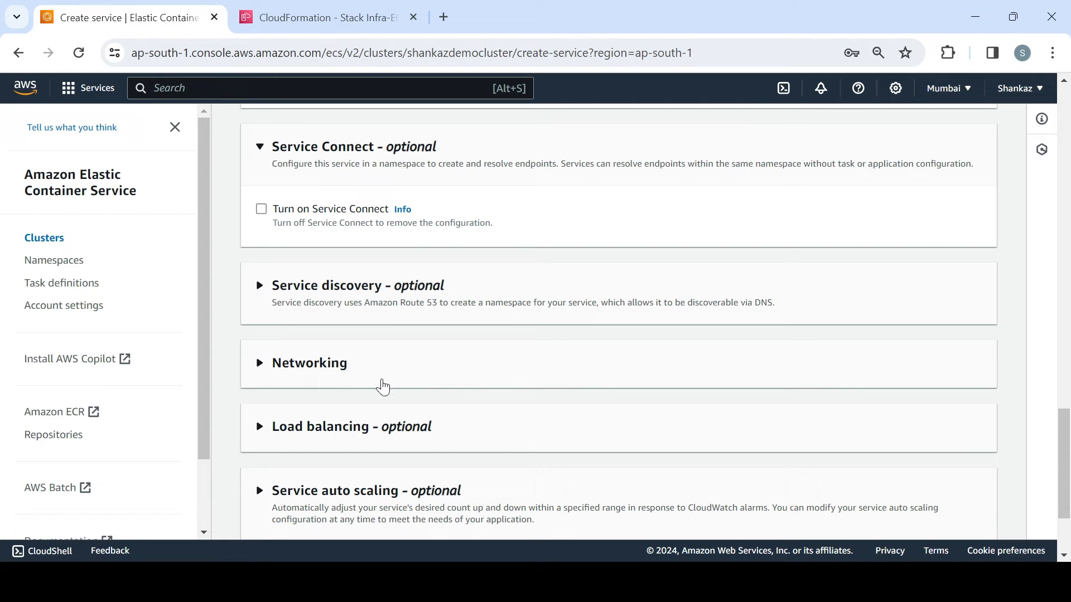
{"action": "left_click", "coordinate": [260, 430]}
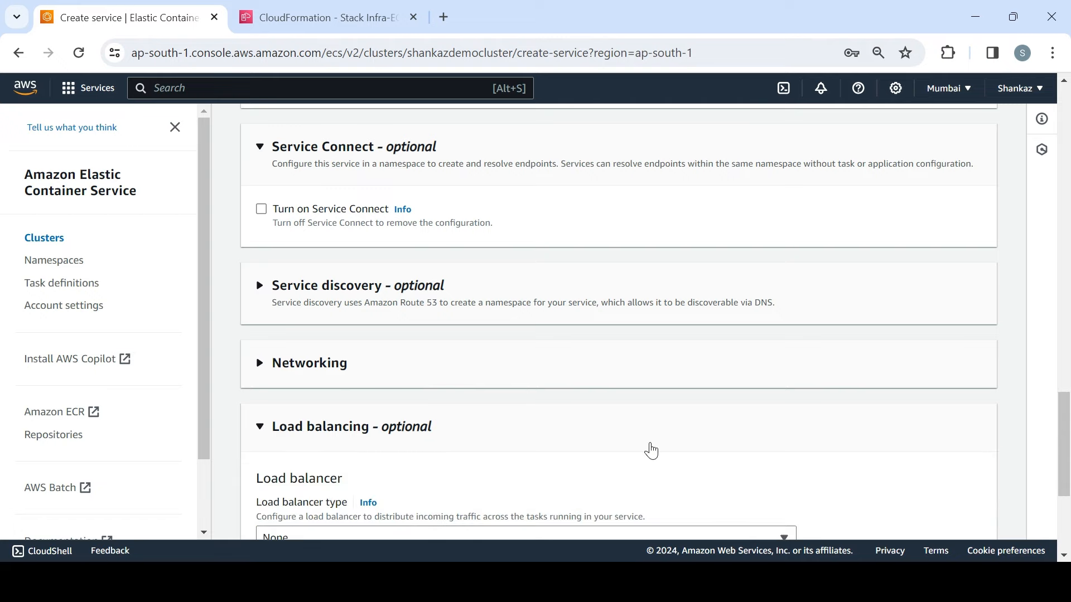
{"action": "left_click_drag", "start_coordinate": [1065, 425], "coordinate": [1067, 463]}
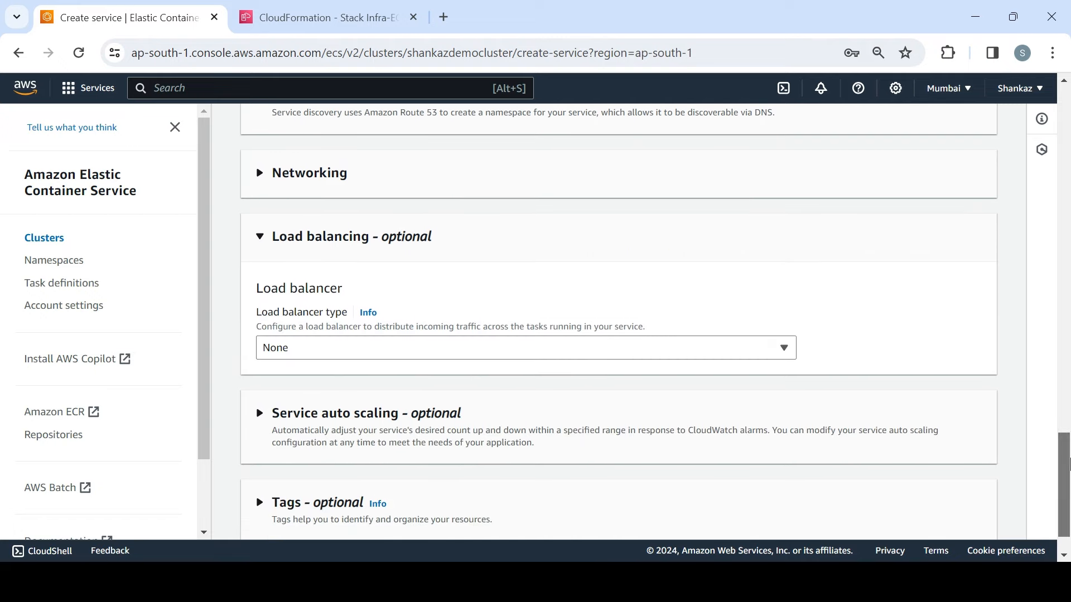
{"action": "left_click", "coordinate": [749, 357]}
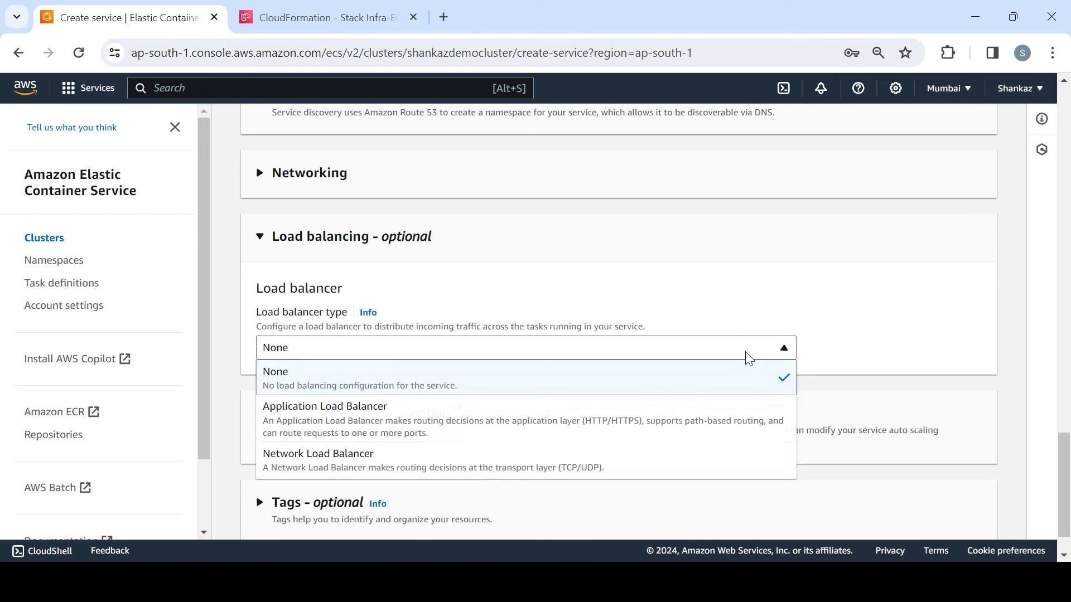
{"action": "left_click", "coordinate": [593, 411]}
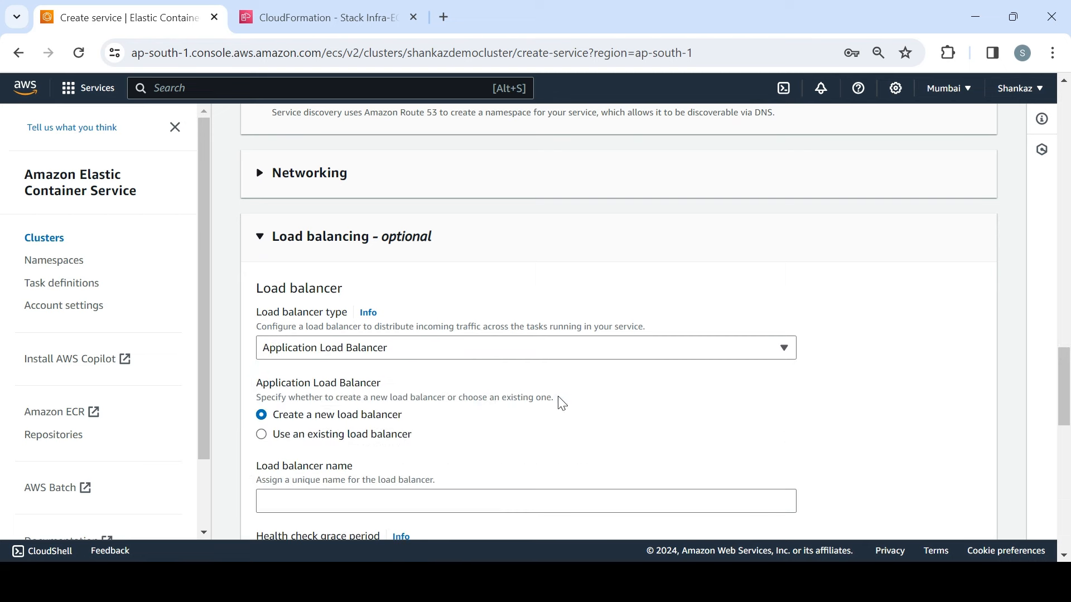
{"action": "left_click", "coordinate": [394, 435]}
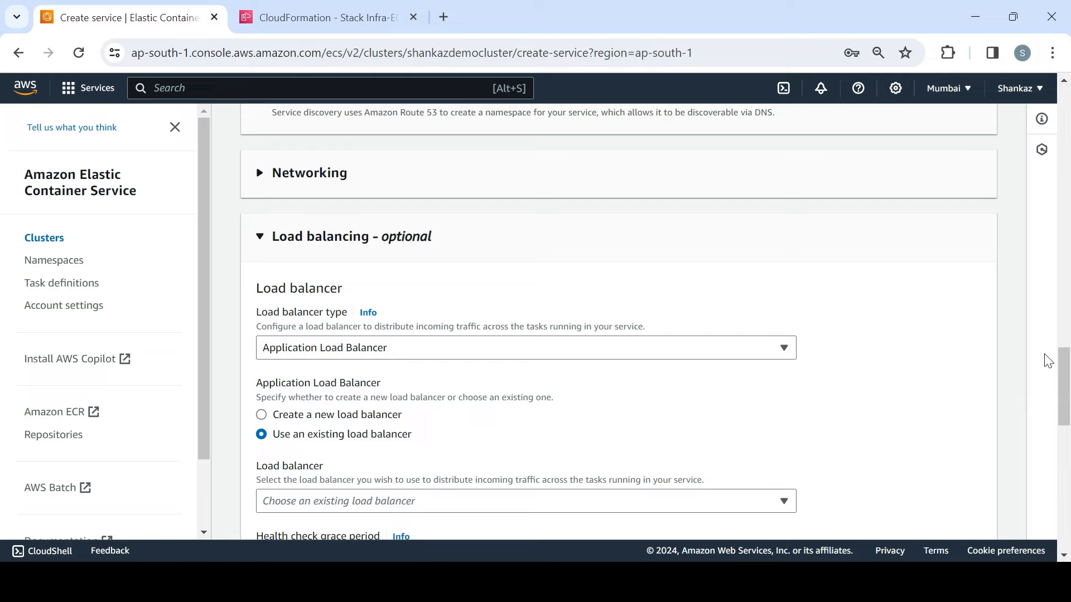
{"action": "left_click_drag", "start_coordinate": [1065, 387], "coordinate": [1066, 429]}
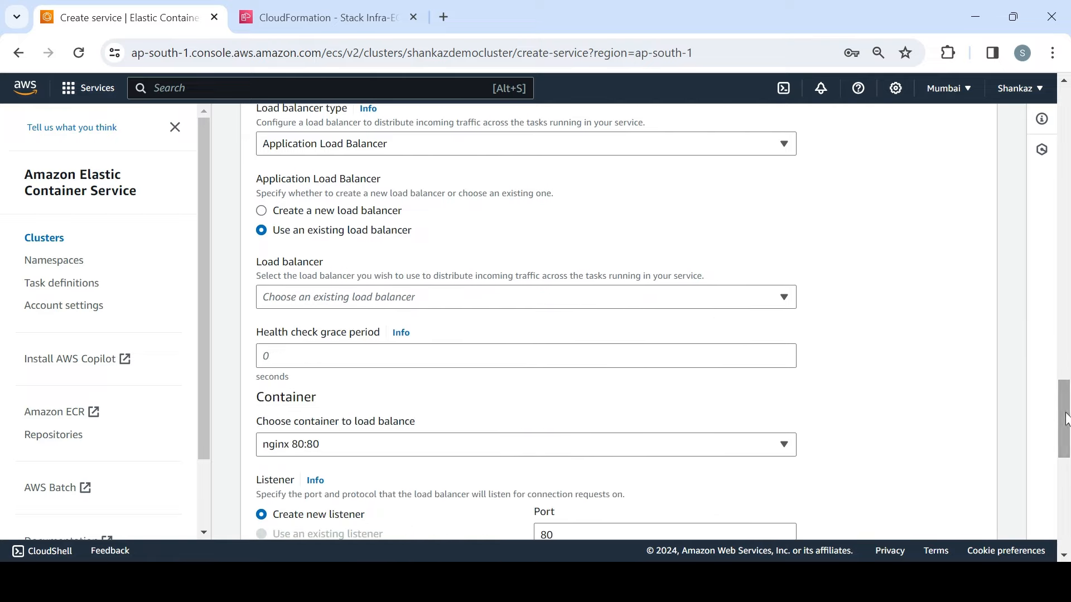
{"action": "left_click", "coordinate": [704, 306]}
{"action": "left_click", "coordinate": [892, 312]}
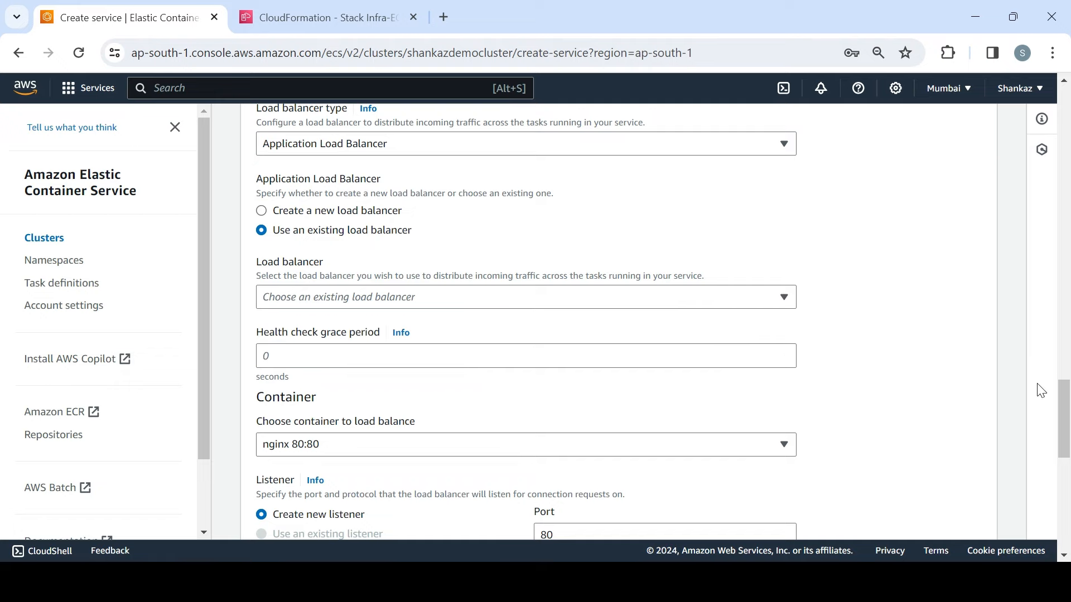
Expand the service's networking settings and review the VPC, subnets, security group and public IP options
{"action": "left_click_drag", "start_coordinate": [1065, 407], "coordinate": [1064, 359]}
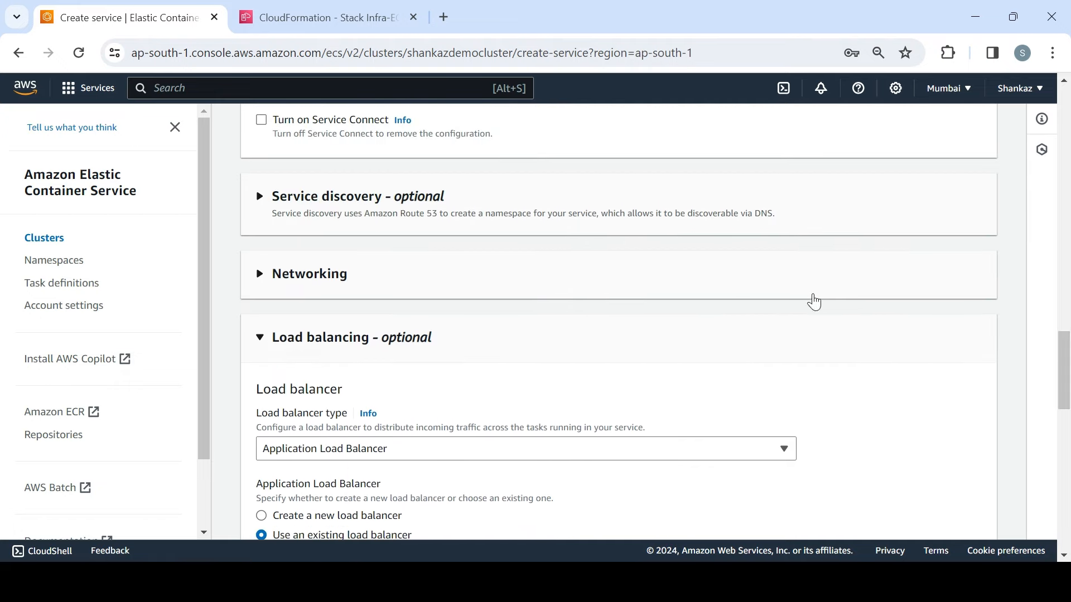
{"action": "left_click", "coordinate": [267, 282]}
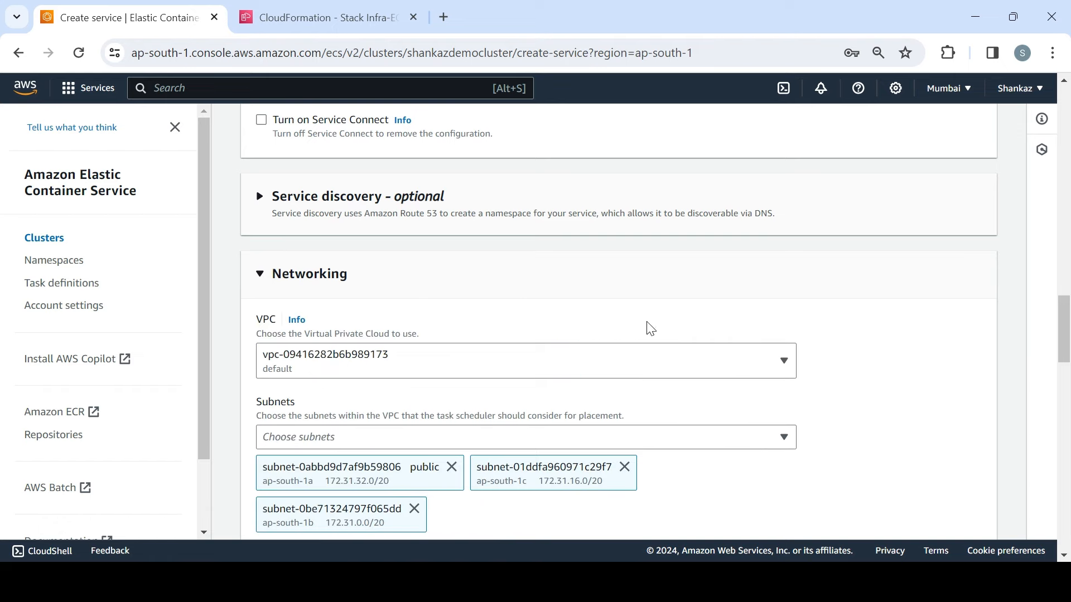
{"action": "mouse_move", "coordinate": [1066, 343]}
{"action": "left_mouse_down"}
{"action": "mouse_move", "coordinate": [1066, 505]}
{"action": "mouse_move", "coordinate": [1044, 346]}
{"action": "mouse_move", "coordinate": [1054, 415]}
{"action": "mouse_move", "coordinate": [1054, 404]}
{"action": "left_mouse_up"}
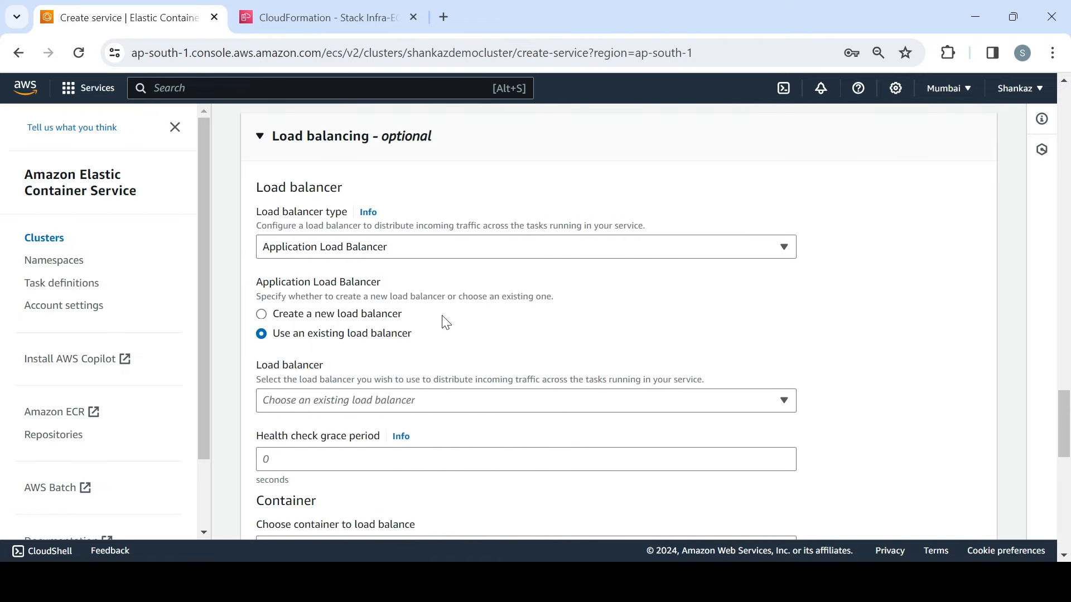
Set the service's load balancer type to None and create the service
{"action": "left_click", "coordinate": [260, 136]}
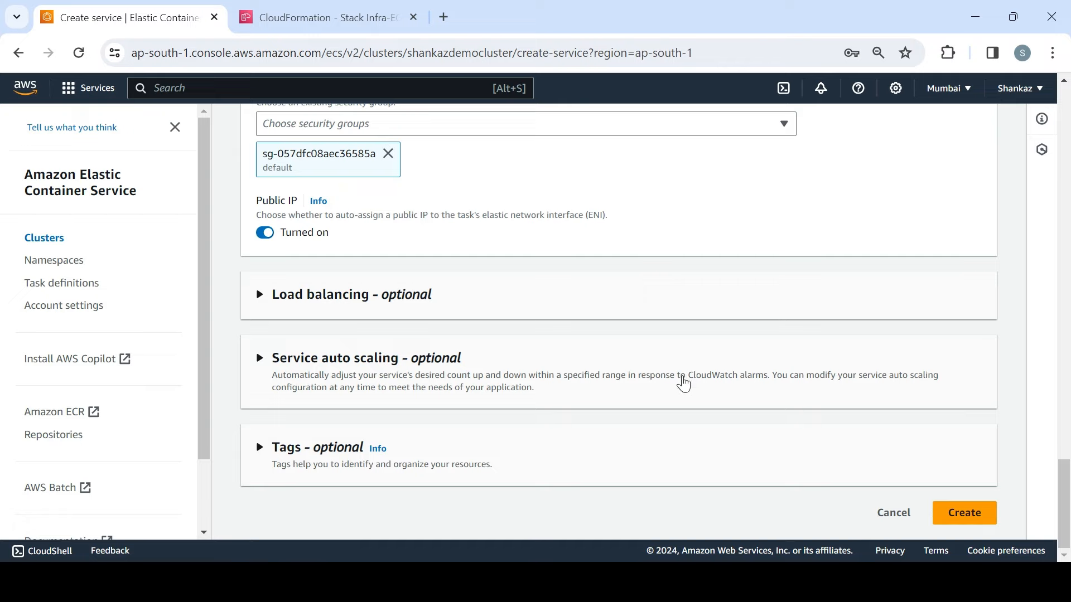
{"action": "left_click", "coordinate": [976, 525]}
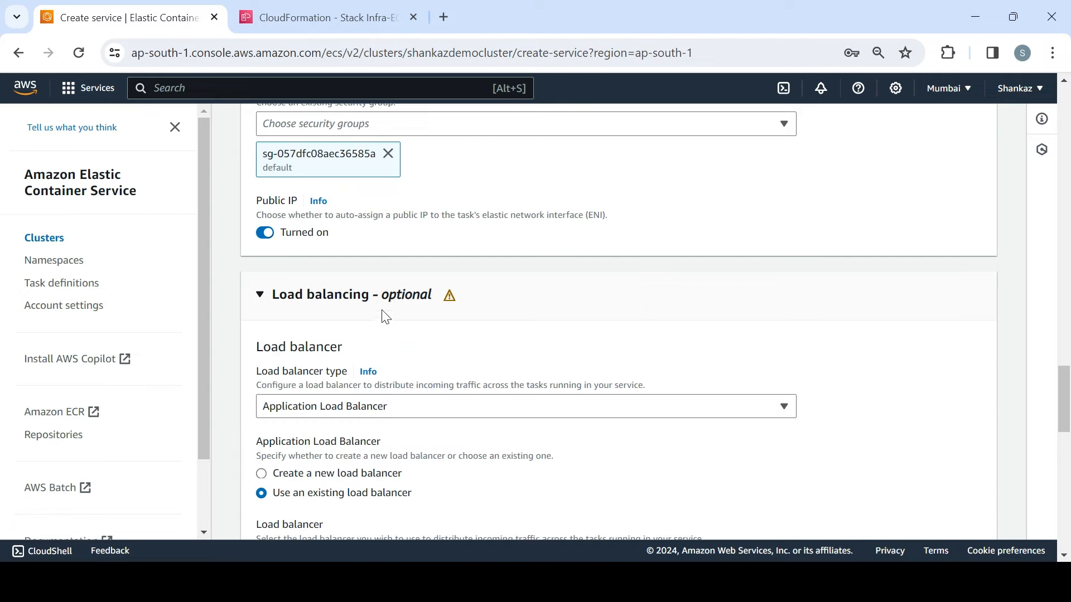
{"action": "left_click", "coordinate": [404, 406]}
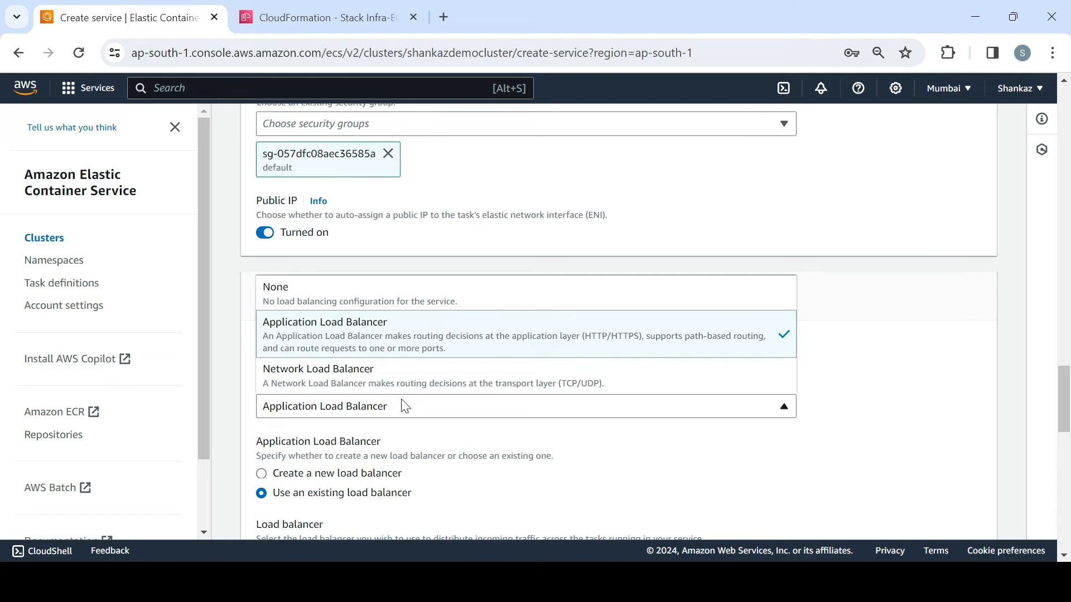
{"action": "left_click", "coordinate": [345, 301]}
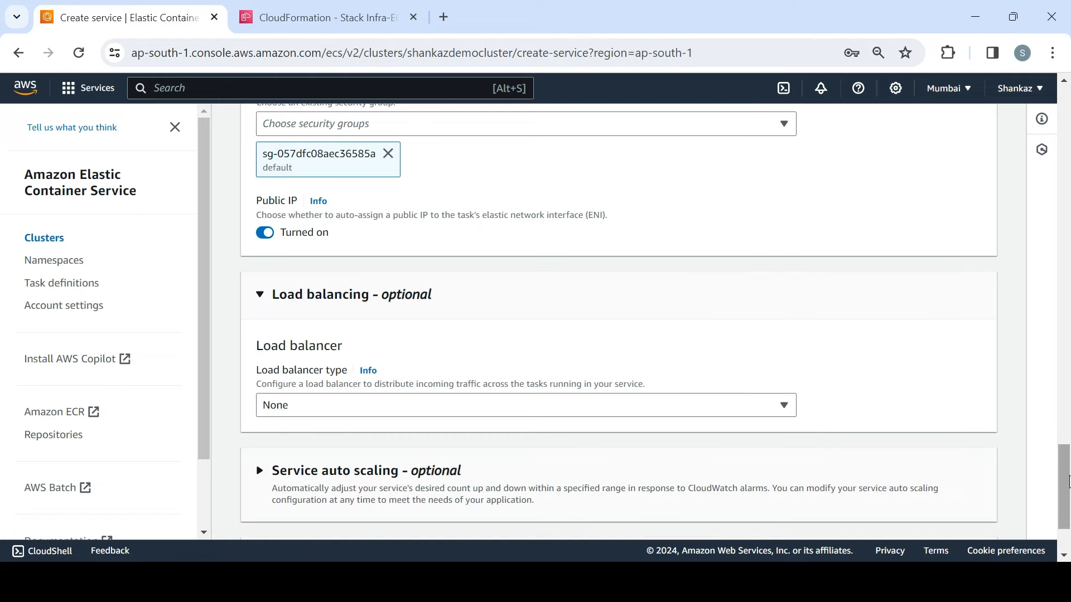
{"action": "scroll", "coordinate": [1065, 503], "scroll_direction": "down", "scroll_amount": 2}
{"action": "left_click", "coordinate": [958, 513]}
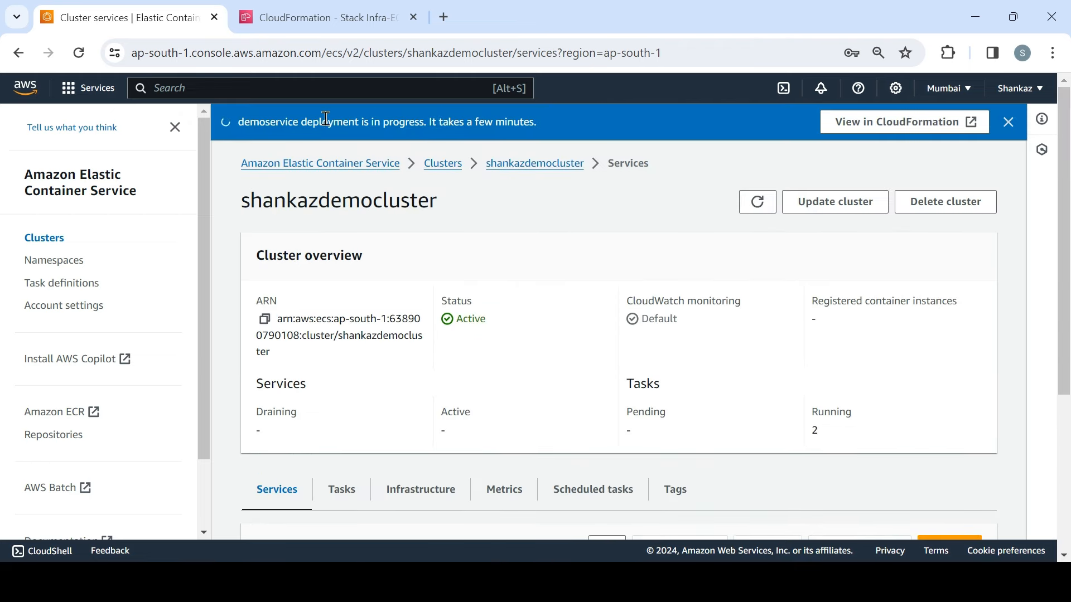
Refresh the cluster stack's events in CloudFormation, and return to the ECS cluster page
{"action": "left_click", "coordinate": [301, 21]}
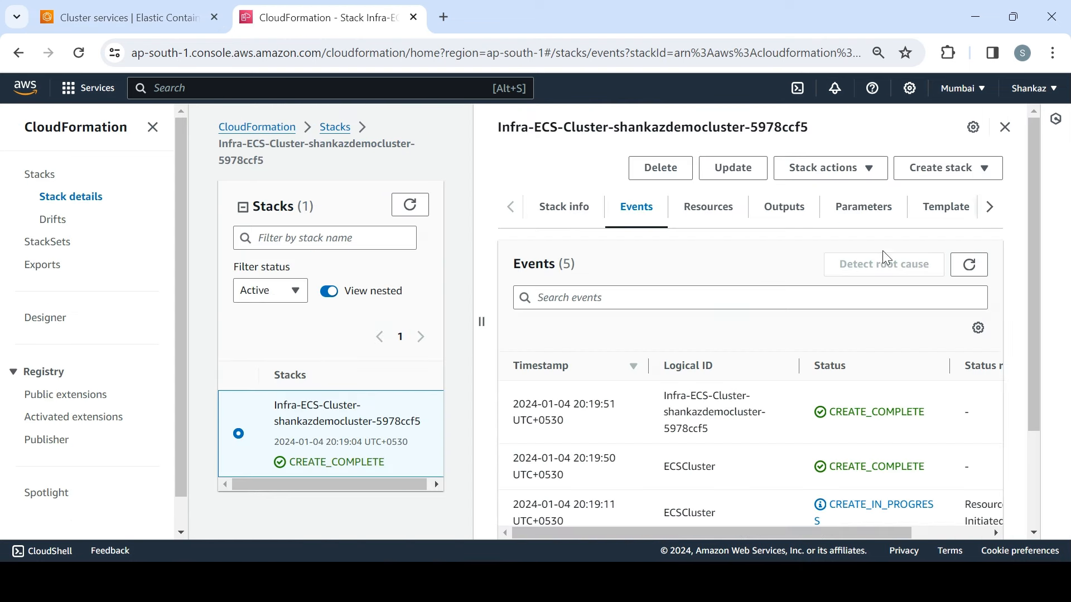
{"action": "left_click", "coordinate": [970, 265]}
{"action": "left_click", "coordinate": [970, 266]}
{"action": "left_click", "coordinate": [178, 25]}
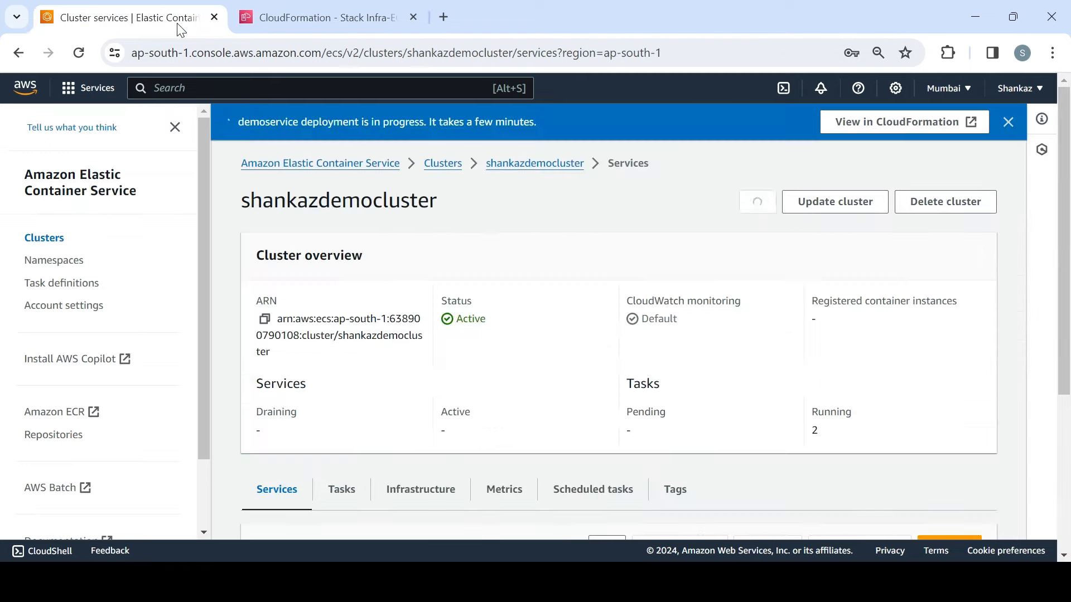
Open the demoservice deployment's stack in CloudFormation, close the old stack tab, and refresh the new stack's events
{"action": "left_click", "coordinate": [889, 124]}
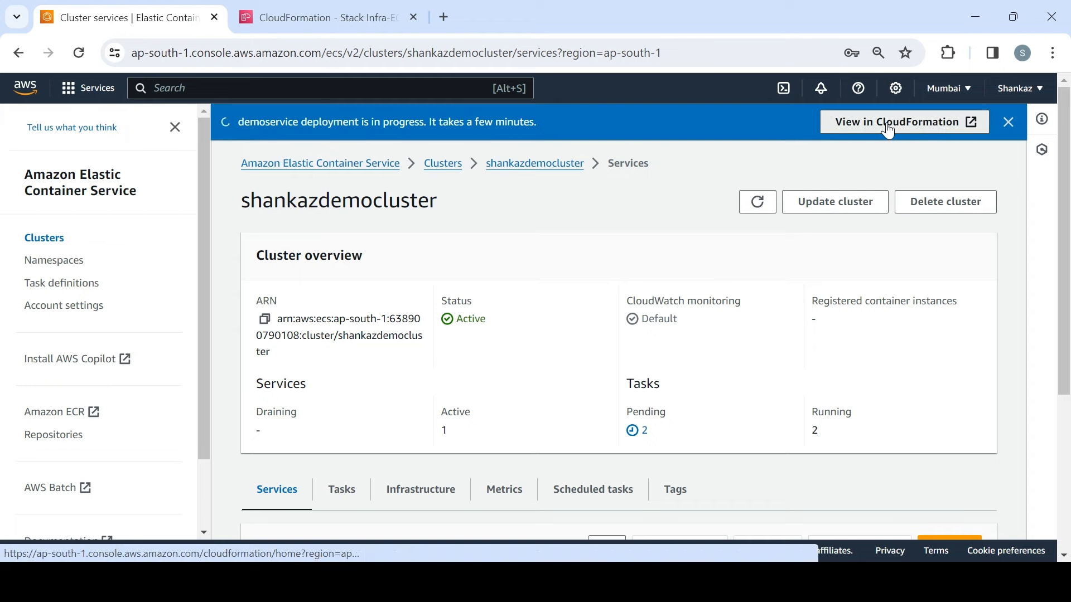
{"action": "left_click", "coordinate": [413, 17]}
{"action": "left_click", "coordinate": [354, 18]}
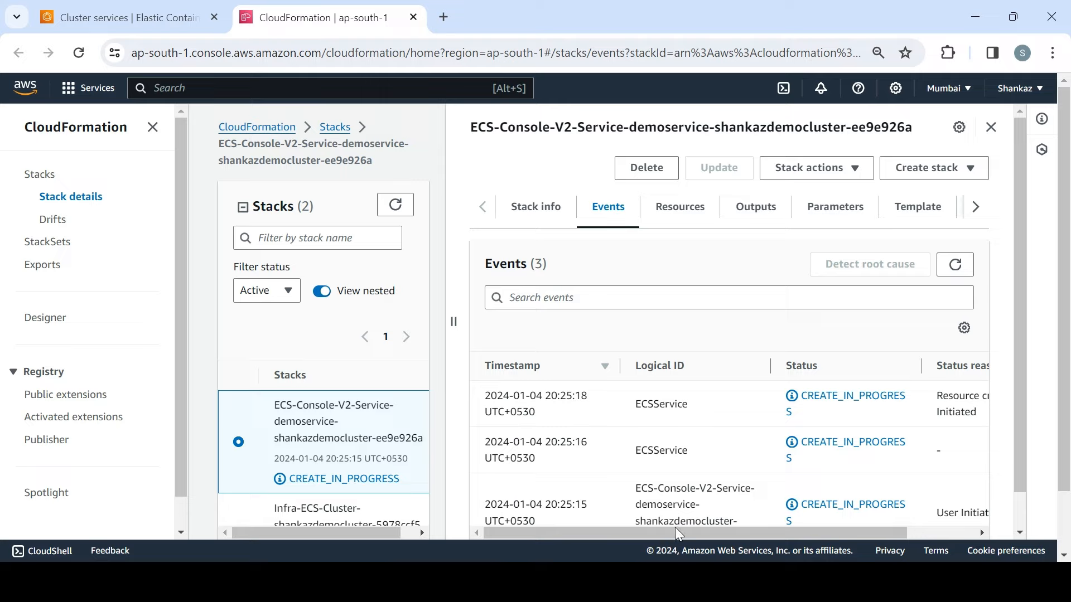
{"action": "mouse_move", "coordinate": [695, 531]}
{"action": "left_mouse_down"}
{"action": "mouse_move", "coordinate": [813, 549]}
{"action": "mouse_move", "coordinate": [697, 525]}
{"action": "left_mouse_up"}
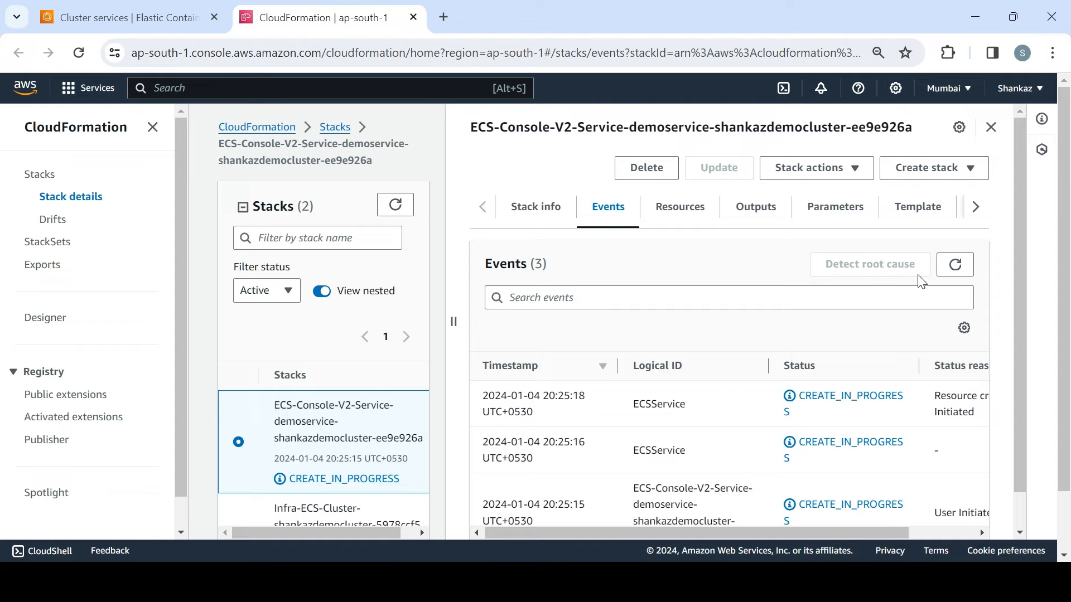
{"action": "left_click", "coordinate": [953, 268]}
Check the demoservice stack's resources and outputs, and return to its events
{"action": "left_click", "coordinate": [679, 209]}
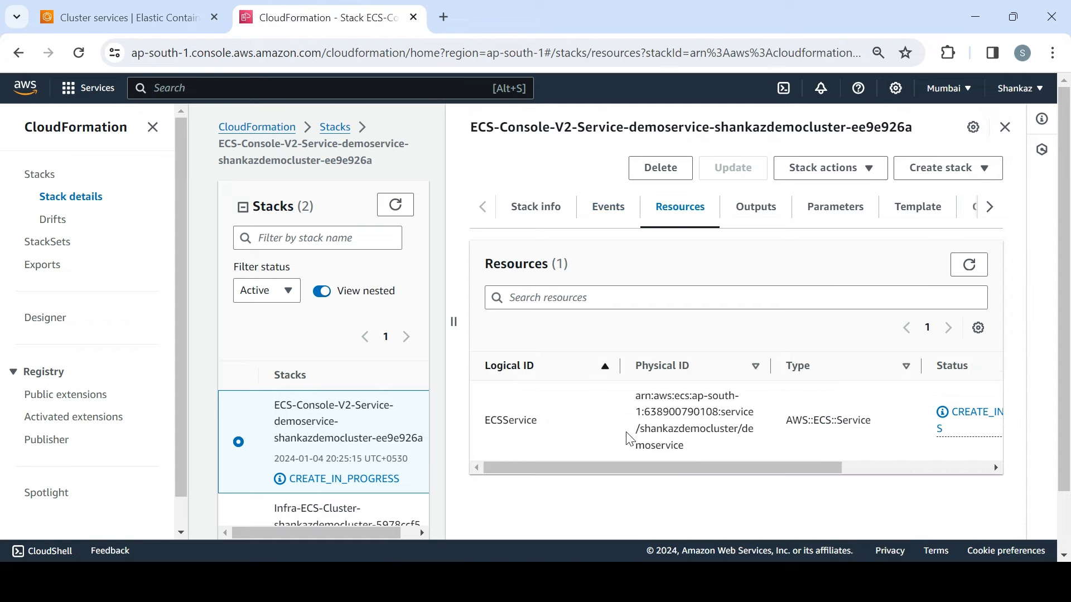
{"action": "mouse_move", "coordinate": [645, 470]}
{"action": "left_mouse_down"}
{"action": "mouse_move", "coordinate": [773, 470]}
{"action": "mouse_move", "coordinate": [627, 466]}
{"action": "left_mouse_up"}
{"action": "left_click", "coordinate": [748, 225]}
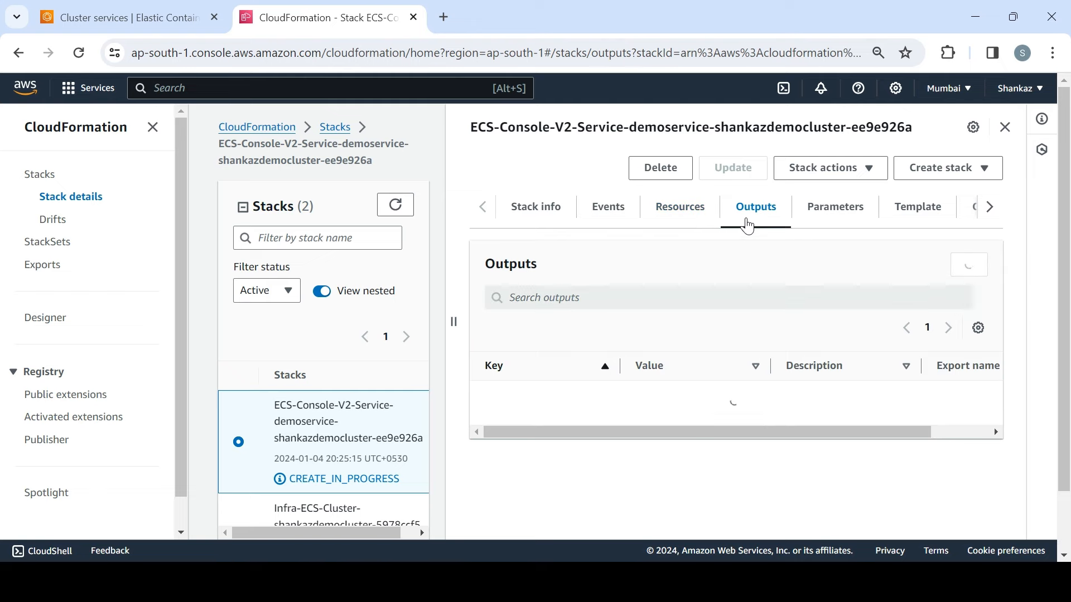
{"action": "left_click", "coordinate": [617, 222]}
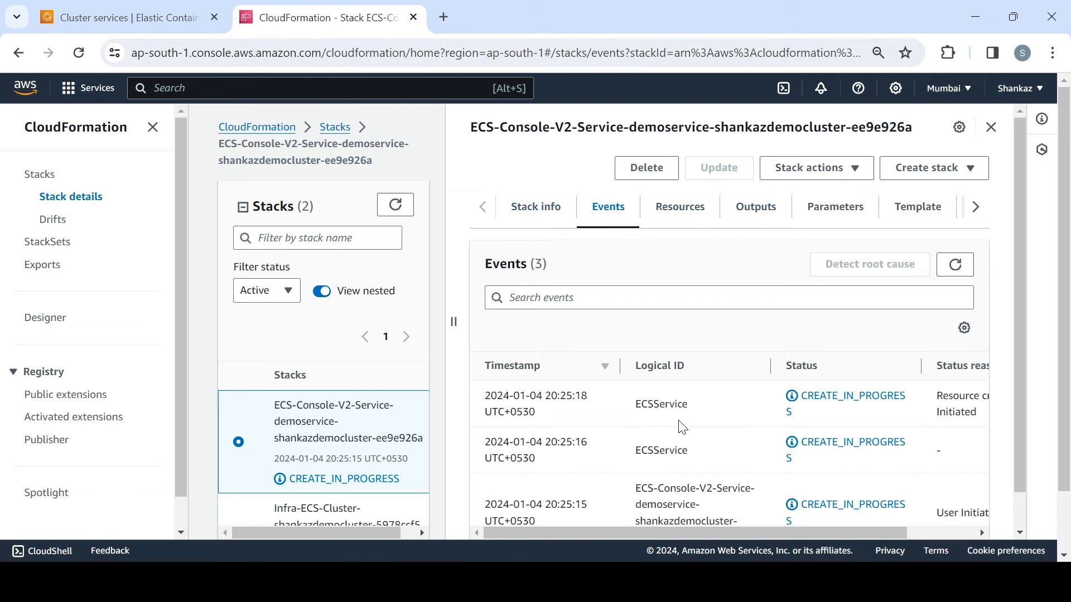
Refresh the demoservice stack's events, checking its stack overview in between
{"action": "left_click_drag", "start_coordinate": [698, 533], "coordinate": [639, 505]}
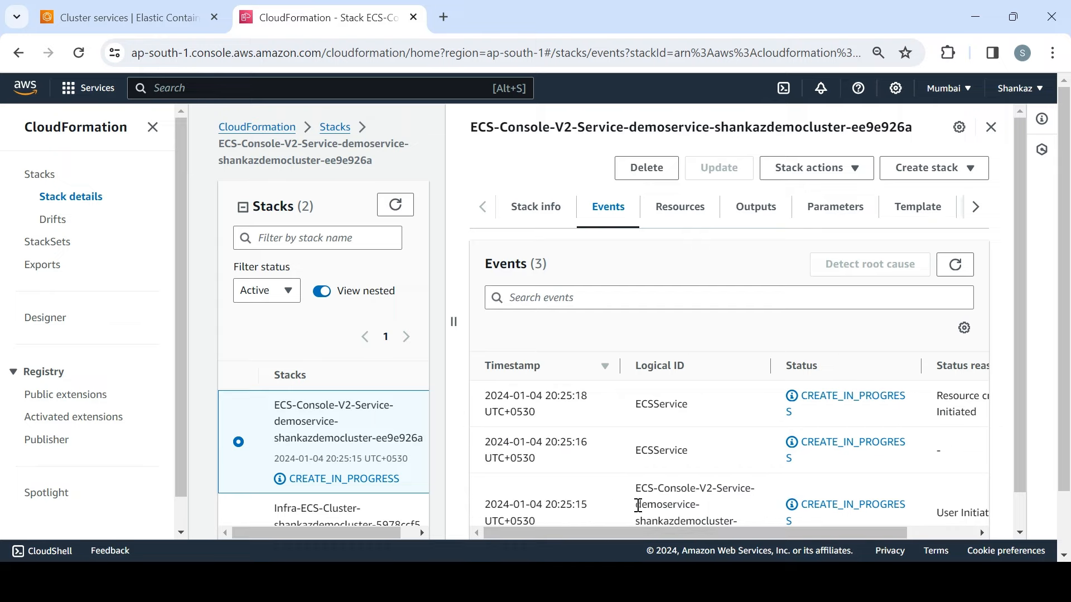
{"action": "left_click", "coordinate": [955, 266]}
{"action": "left_click", "coordinate": [526, 216]}
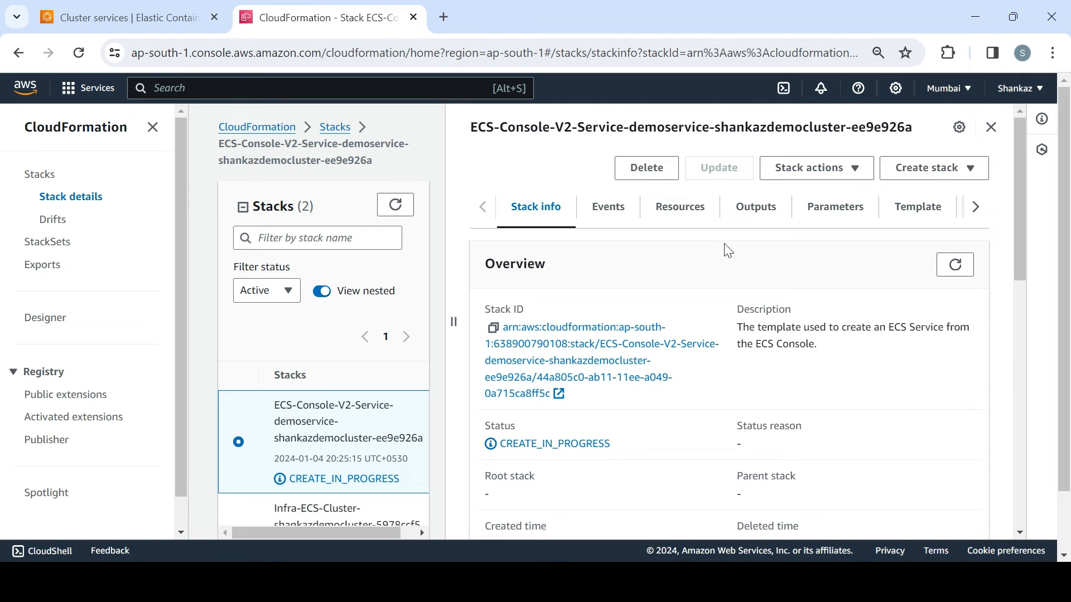
{"action": "left_click", "coordinate": [607, 207]}
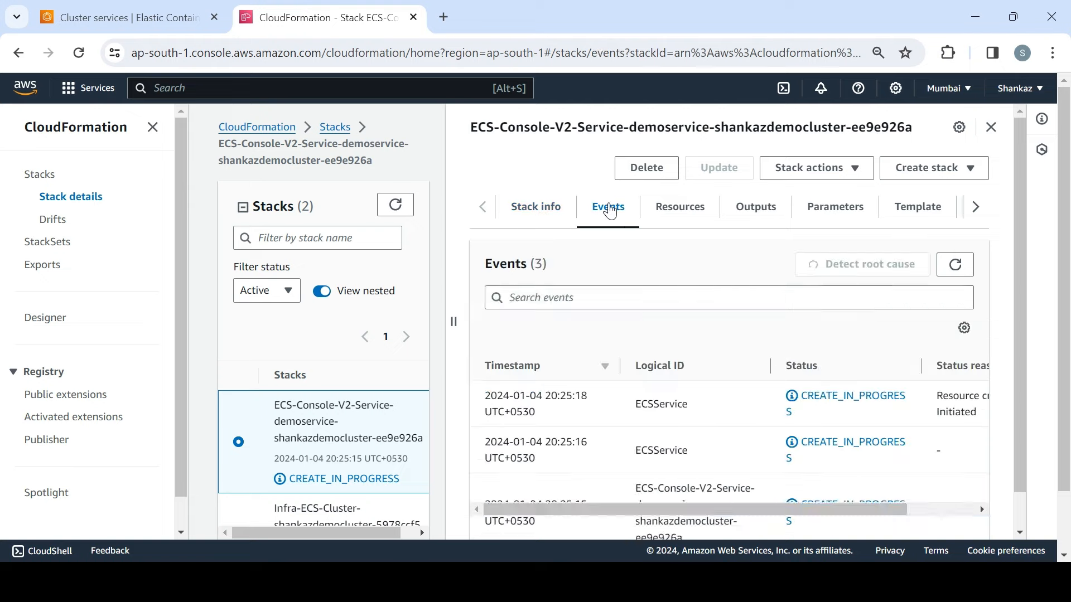
{"action": "left_click", "coordinate": [955, 265]}
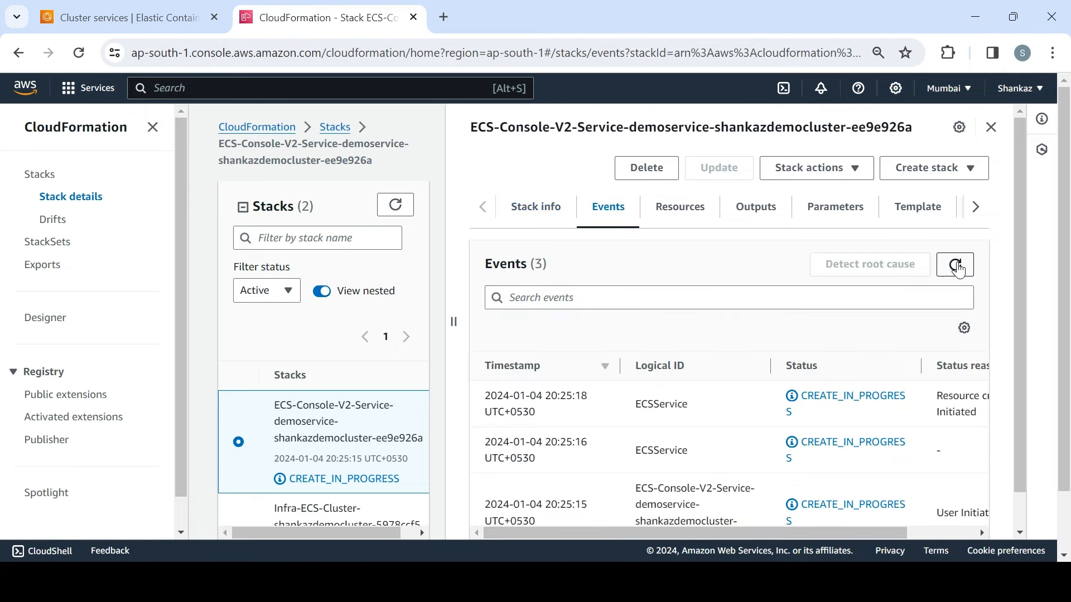
From the ECS cluster tab, open the running EC2 instances and remove the instance state filter to list all instances
{"action": "left_click", "coordinate": [125, 17]}
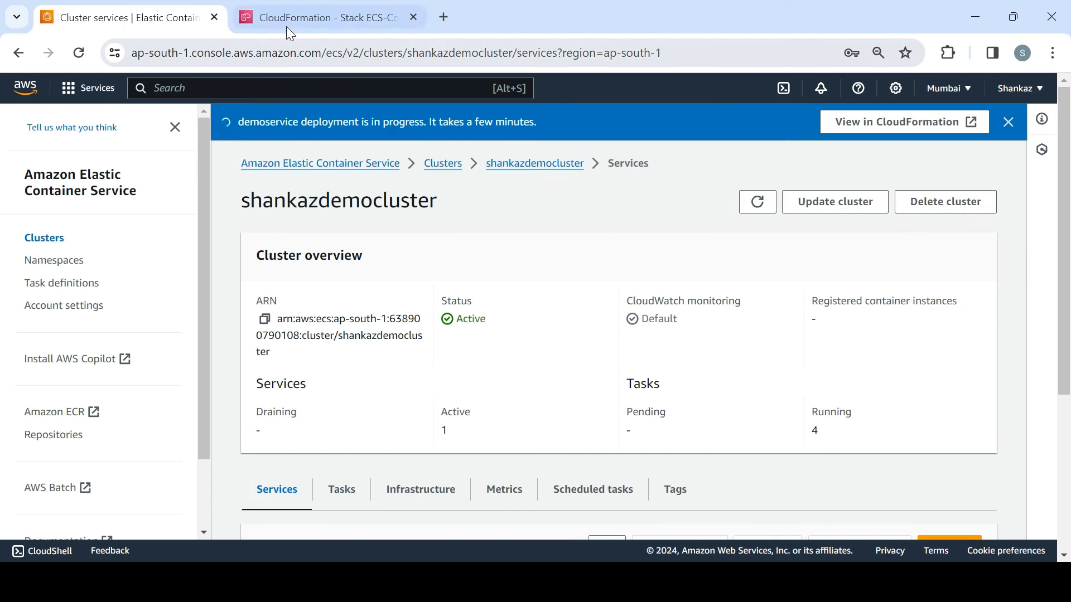
{"action": "left_click", "coordinate": [260, 86]}
{"action": "type", "text": "ec2"}
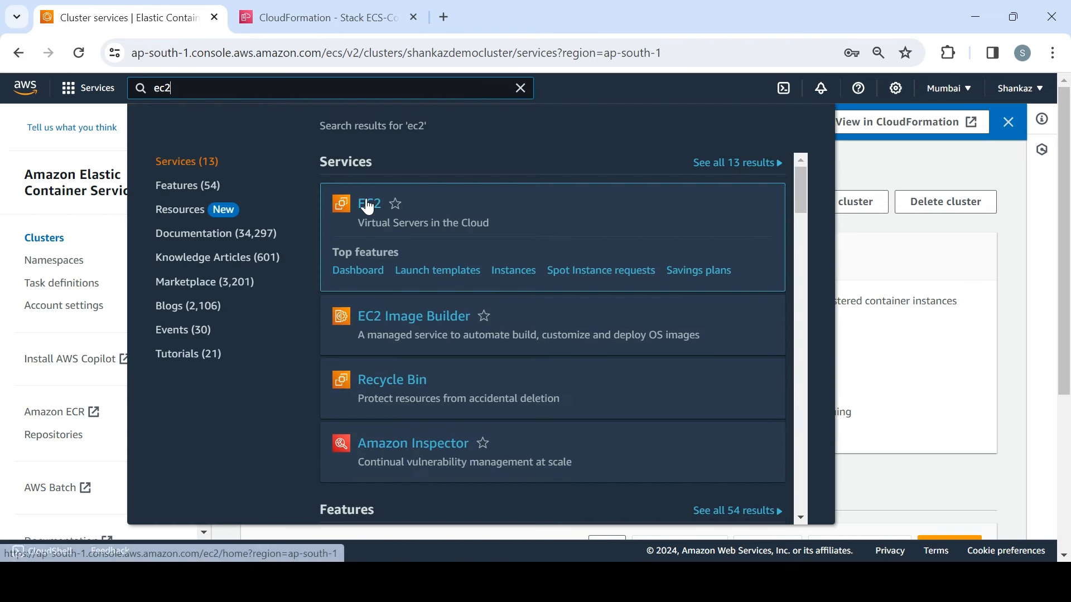
{"action": "left_click", "coordinate": [367, 201]}
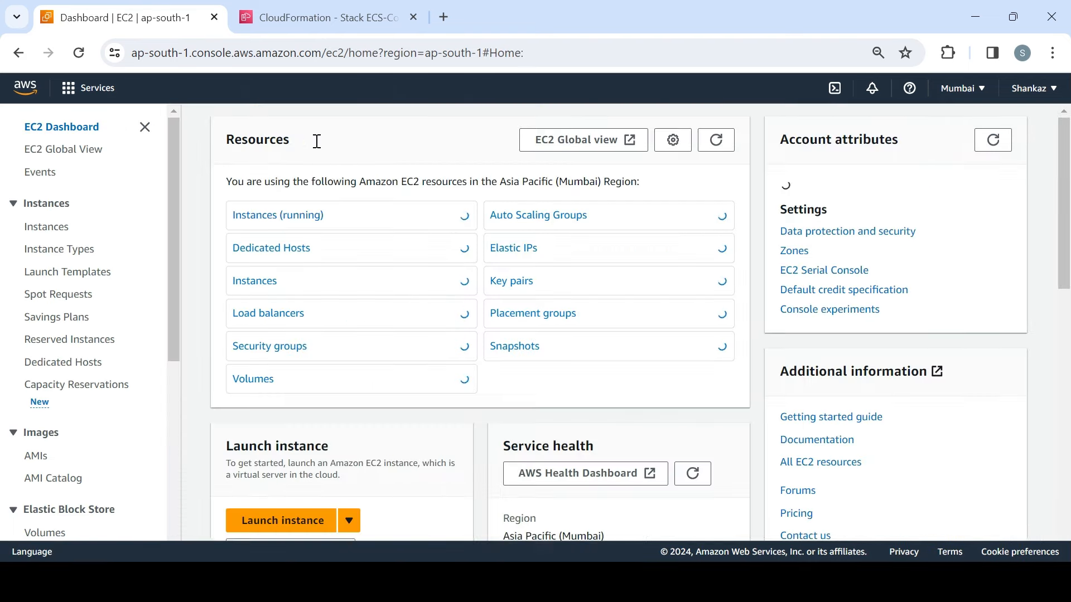
{"action": "left_click", "coordinate": [311, 217]}
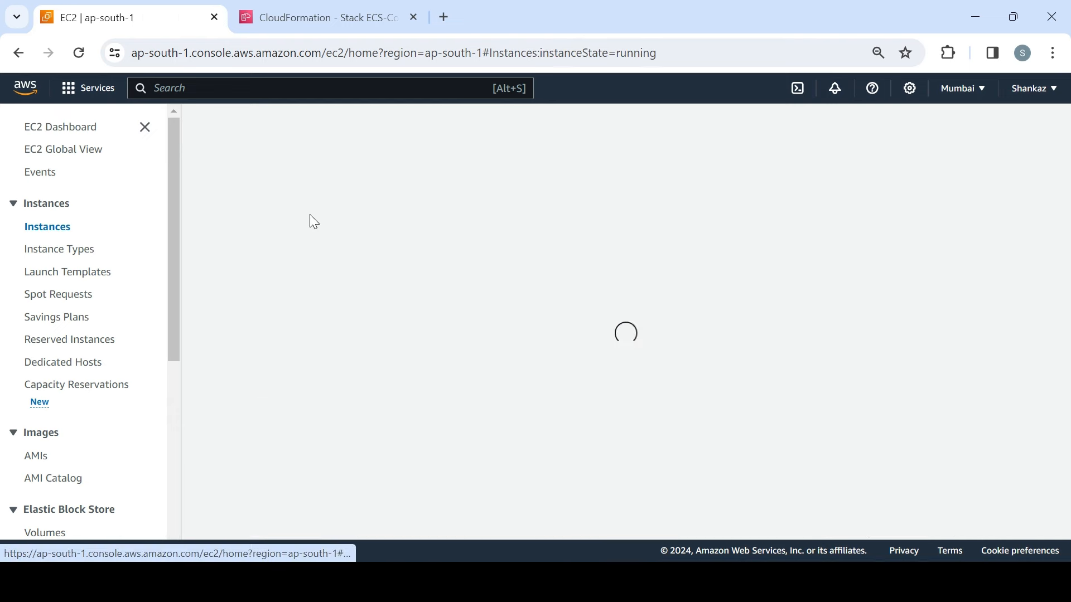
{"action": "scroll", "coordinate": [173, 263], "scroll_direction": "down", "scroll_amount": 1}
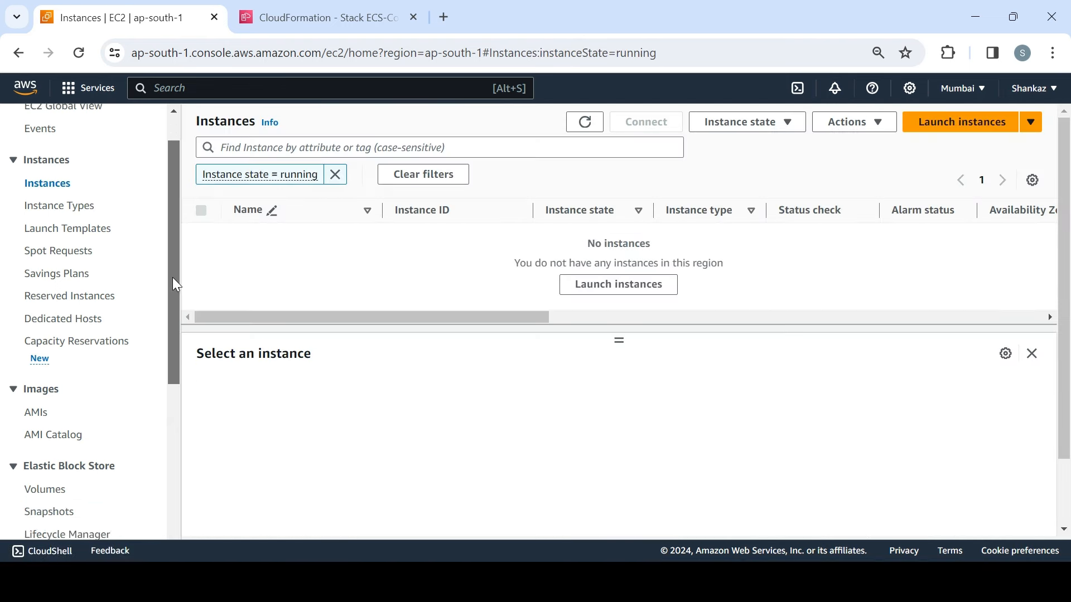
{"action": "scroll", "coordinate": [172, 268], "scroll_direction": "up", "scroll_amount": 1}
{"action": "left_click", "coordinate": [334, 175]}
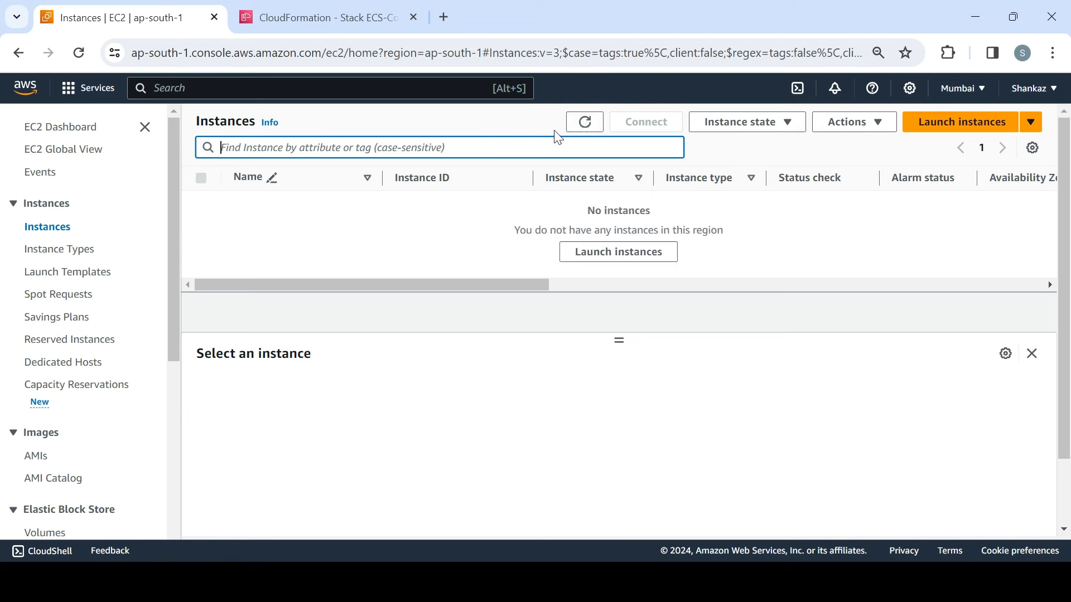
Refresh the EC2 instances list, and repeatedly refresh the demoservice stack's events in CloudFormation
{"action": "left_click", "coordinate": [586, 126]}
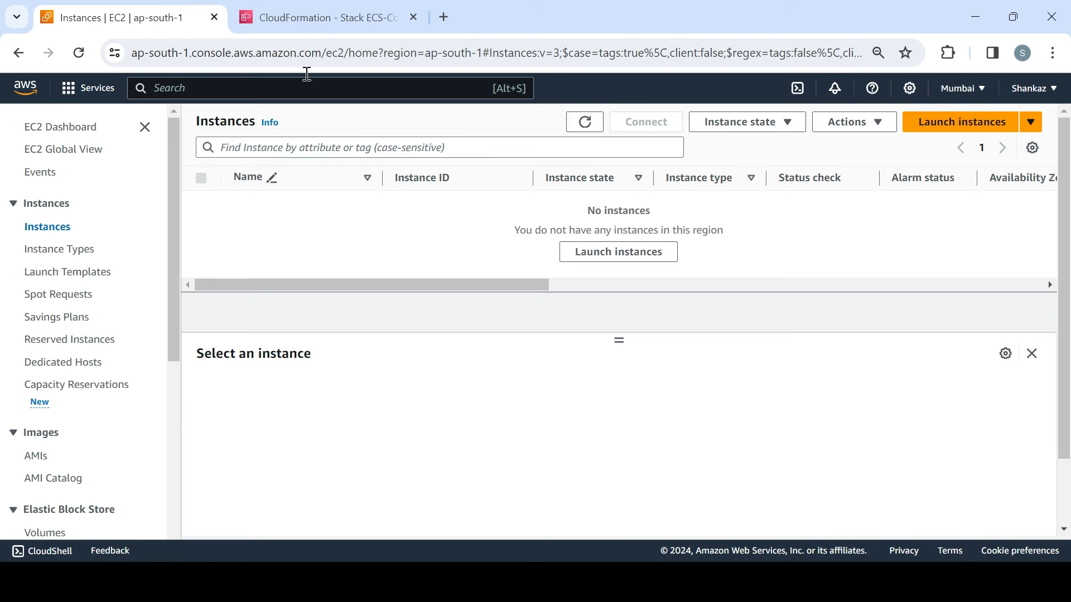
{"action": "left_click", "coordinate": [290, 19]}
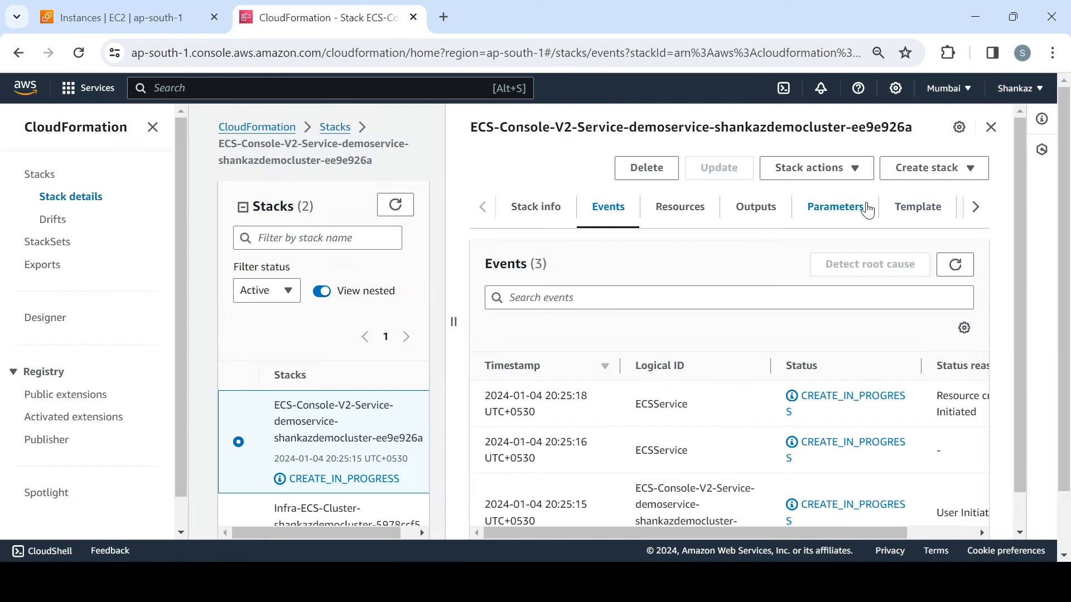
{"action": "left_click", "coordinate": [954, 266]}
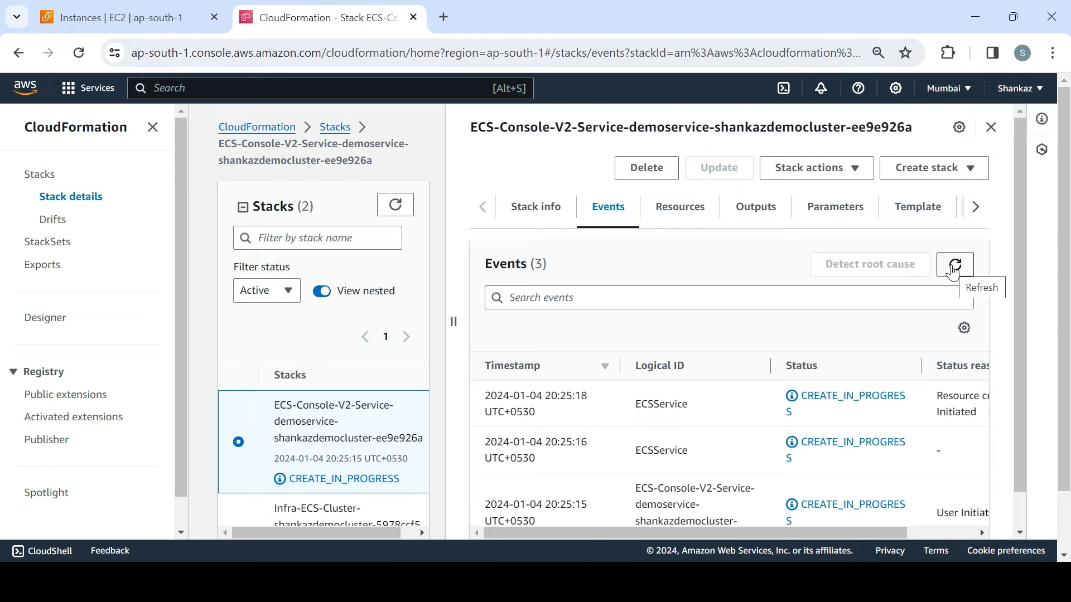
{"action": "left_click", "coordinate": [954, 268]}
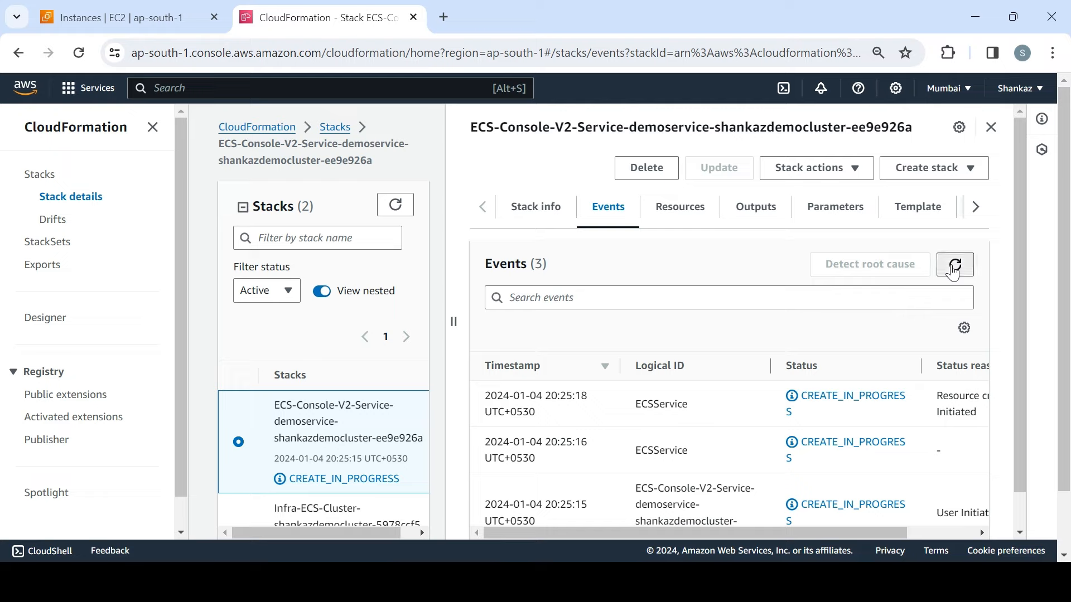
{"action": "left_click", "coordinate": [954, 267]}
{"action": "left_click", "coordinate": [955, 267]}
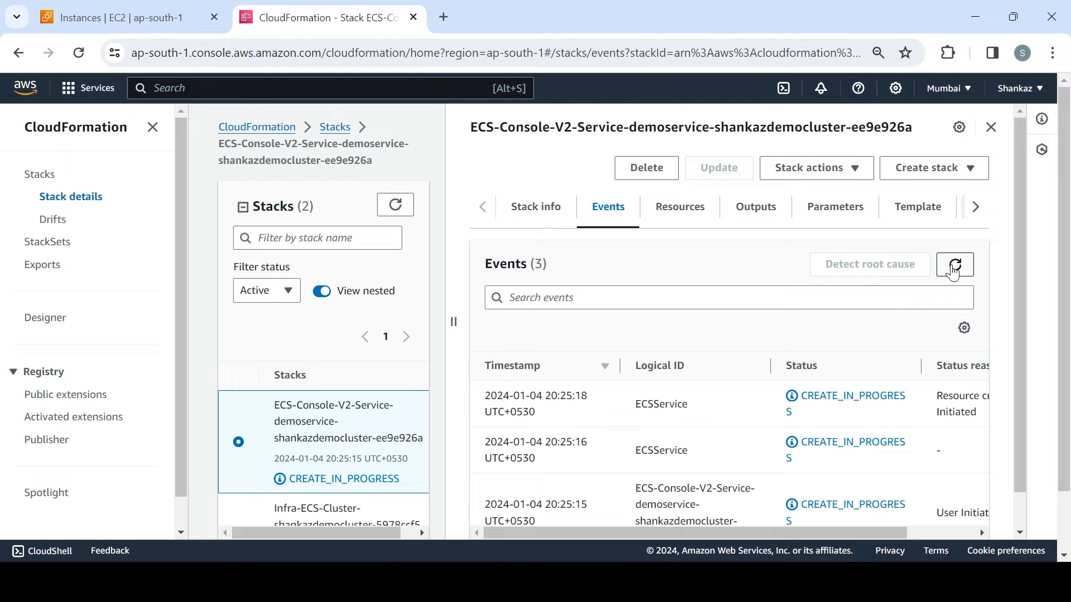
{"action": "left_click", "coordinate": [952, 271]}
{"action": "left_click", "coordinate": [952, 271]}
From the EC2 instances page, search the services for ecs and open Elastic Container Service in a new browser tab
{"action": "left_click", "coordinate": [177, 22]}
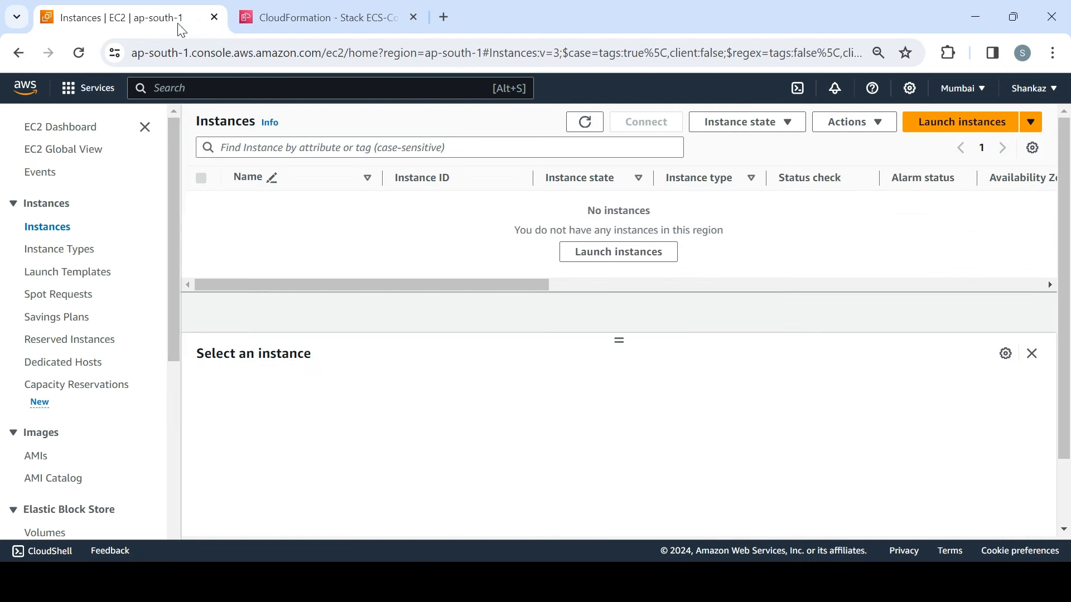
{"action": "left_click", "coordinate": [200, 88]}
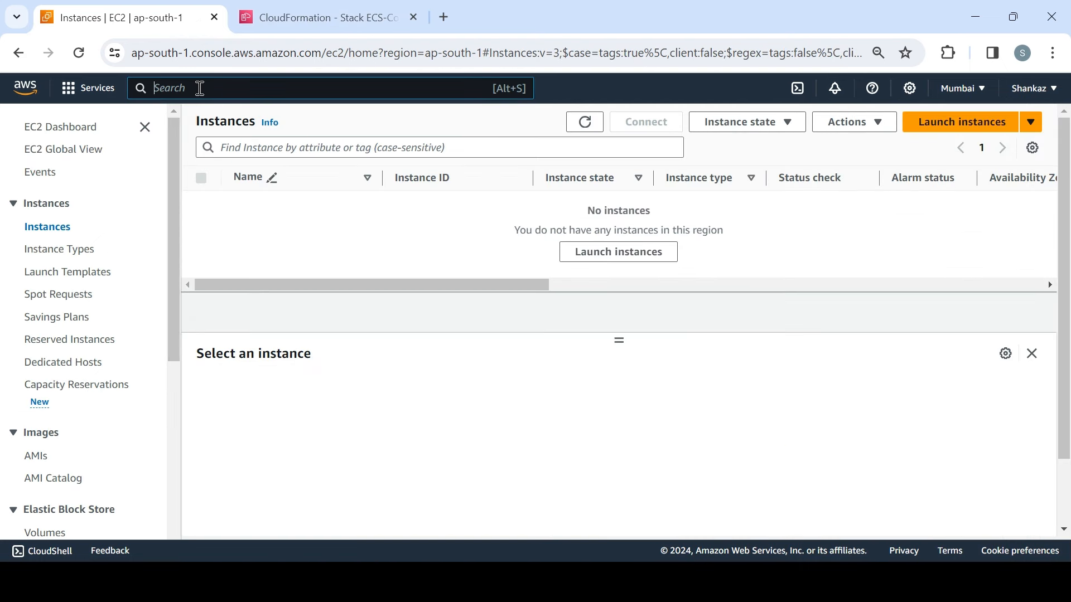
{"action": "type", "text": "ecw"}
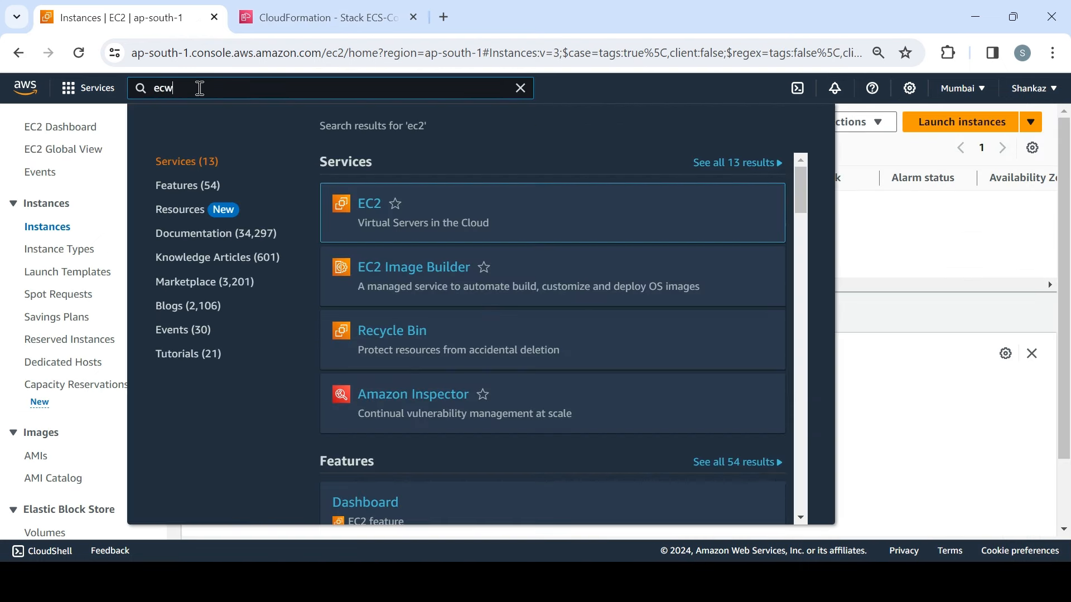
{"action": "key", "text": "BackSpace"}
{"action": "type", "text": "s"}
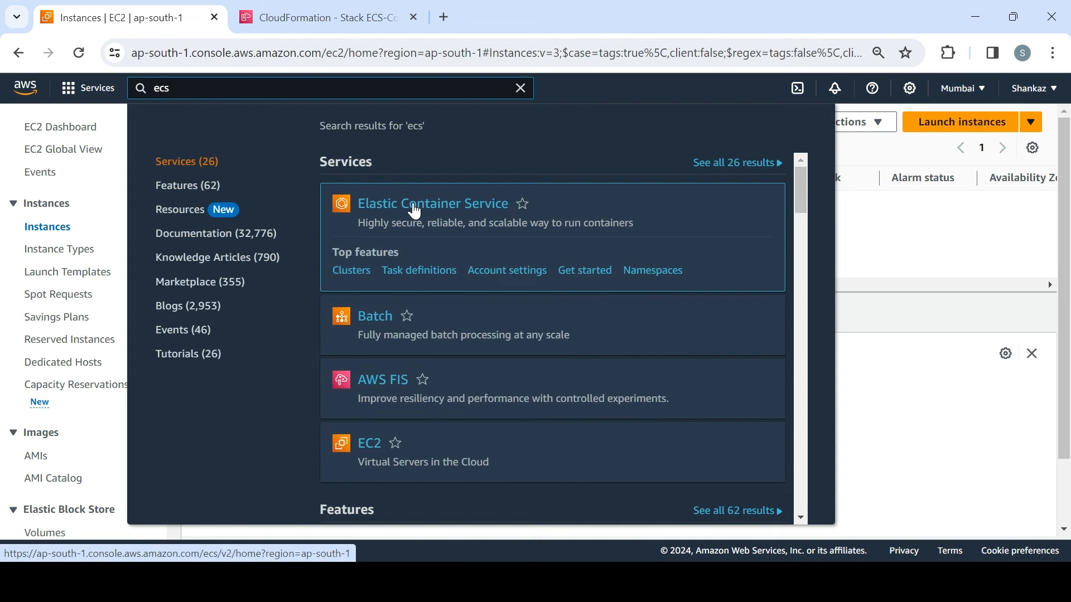
{"action": "middle_click", "coordinate": [415, 211]}
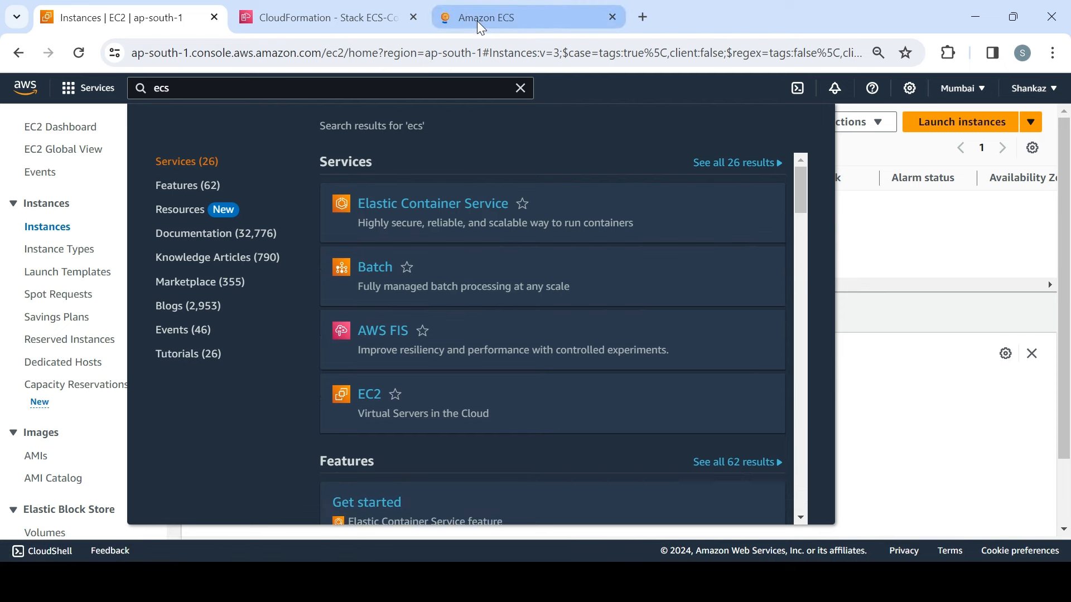
{"action": "left_click", "coordinate": [478, 23]}
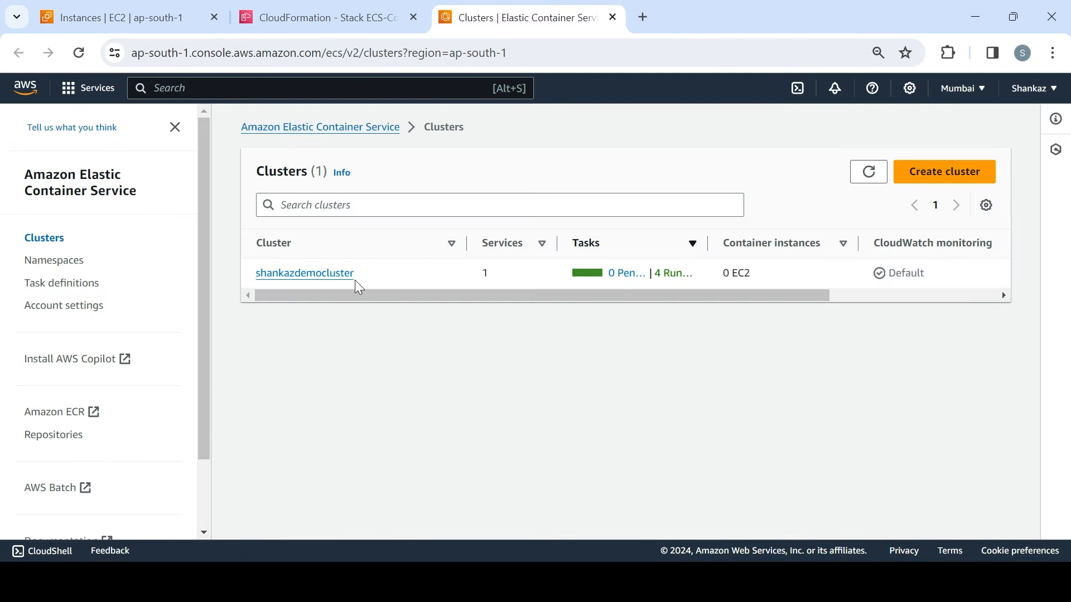
Open the demo cluster and check demoservice's running tasks and last deployment status in the services list
{"action": "left_click", "coordinate": [343, 275]}
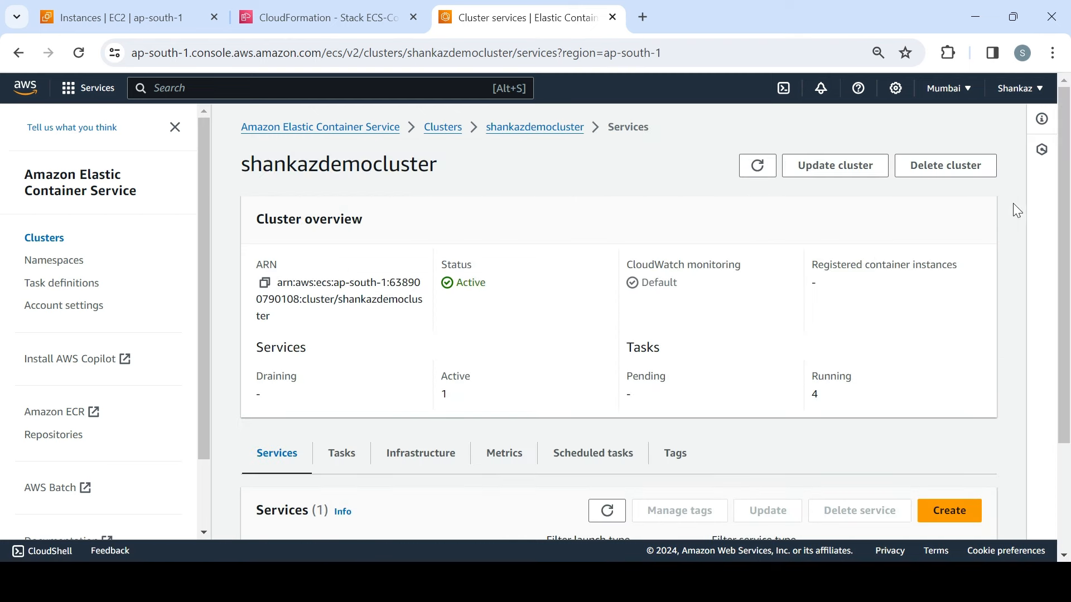
{"action": "scroll", "coordinate": [1017, 211], "scroll_direction": "down", "scroll_amount": 2}
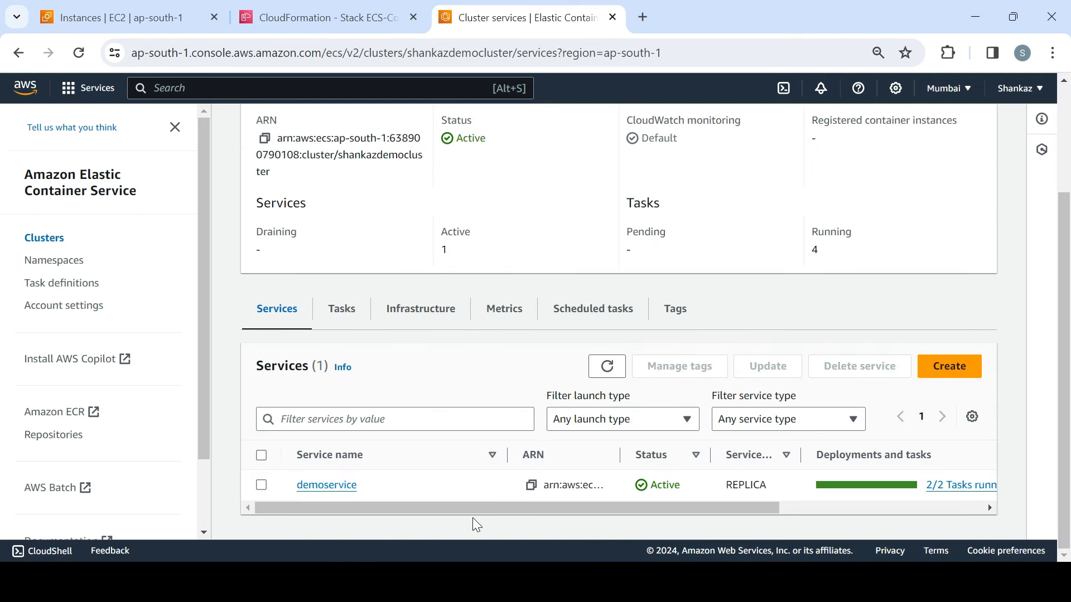
{"action": "left_click_drag", "start_coordinate": [473, 512], "coordinate": [691, 516]}
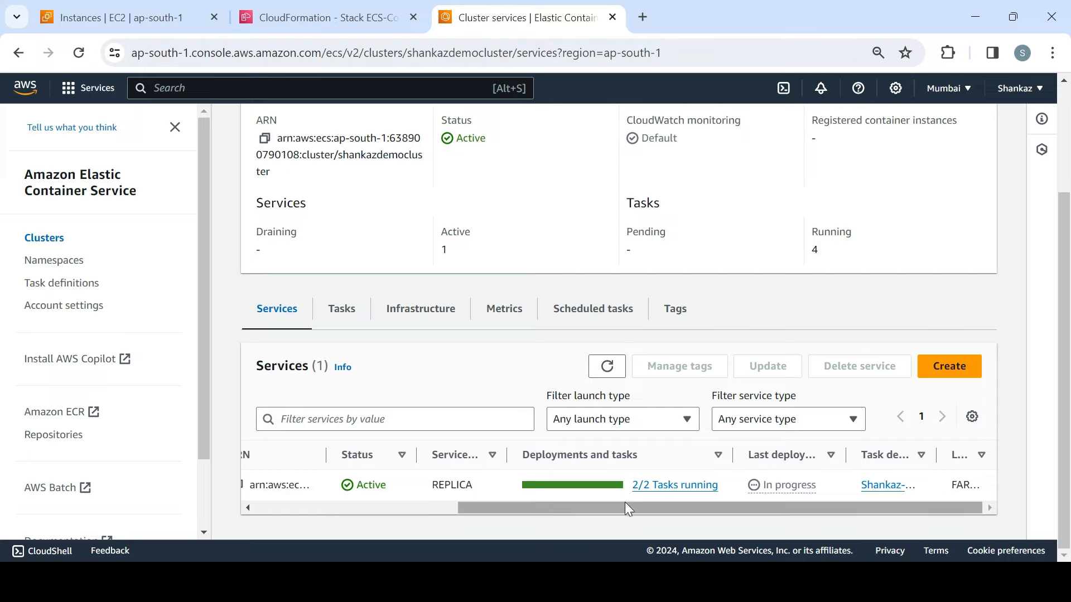
{"action": "left_click_drag", "start_coordinate": [627, 506], "coordinate": [665, 506]}
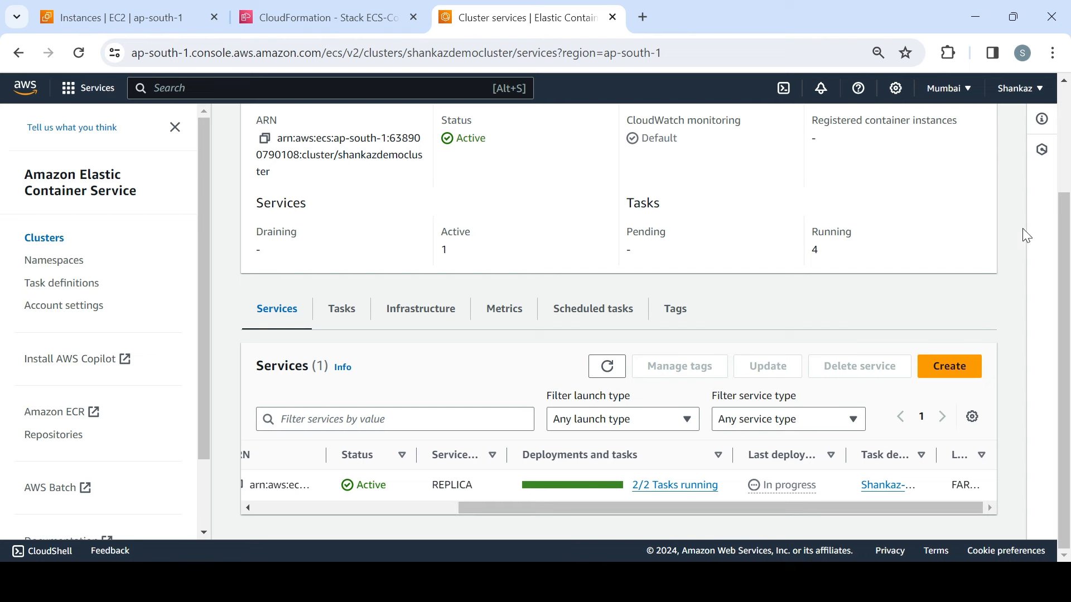
{"action": "left_click_drag", "start_coordinate": [1062, 244], "coordinate": [1062, 139]}
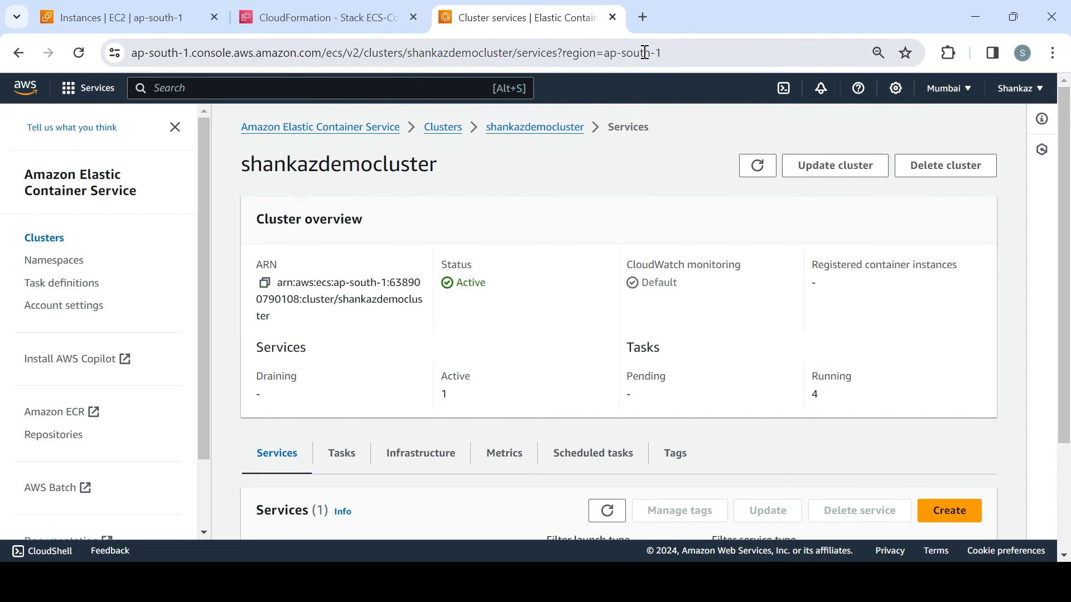
Return to the demoservice stack in CloudFormation and refresh its events until creation completes
{"action": "left_click", "coordinate": [362, 17]}
{"action": "left_click", "coordinate": [966, 268]}
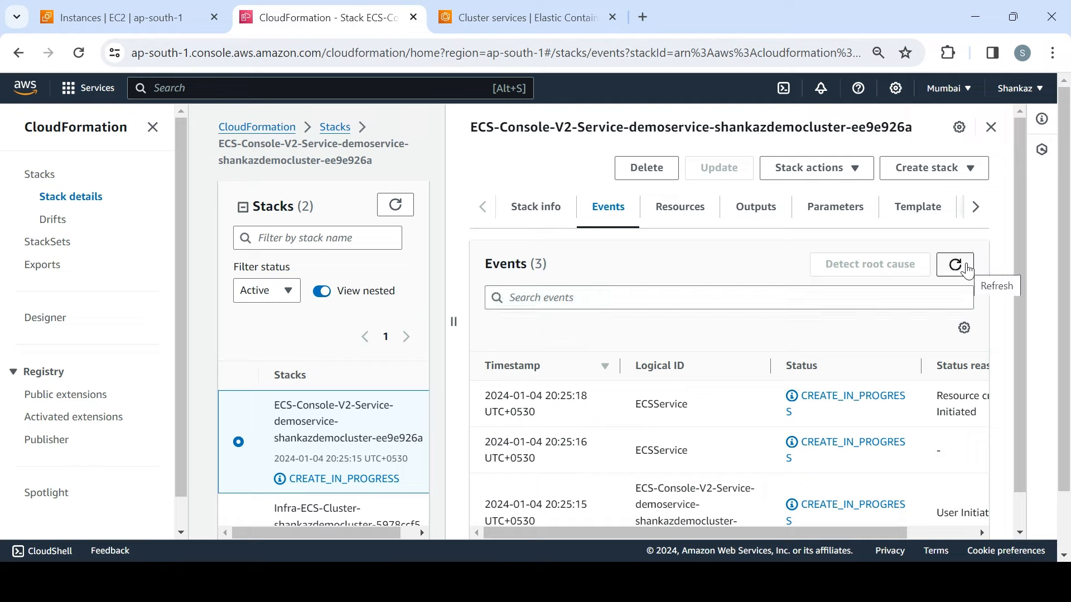
{"action": "left_click", "coordinate": [967, 268]}
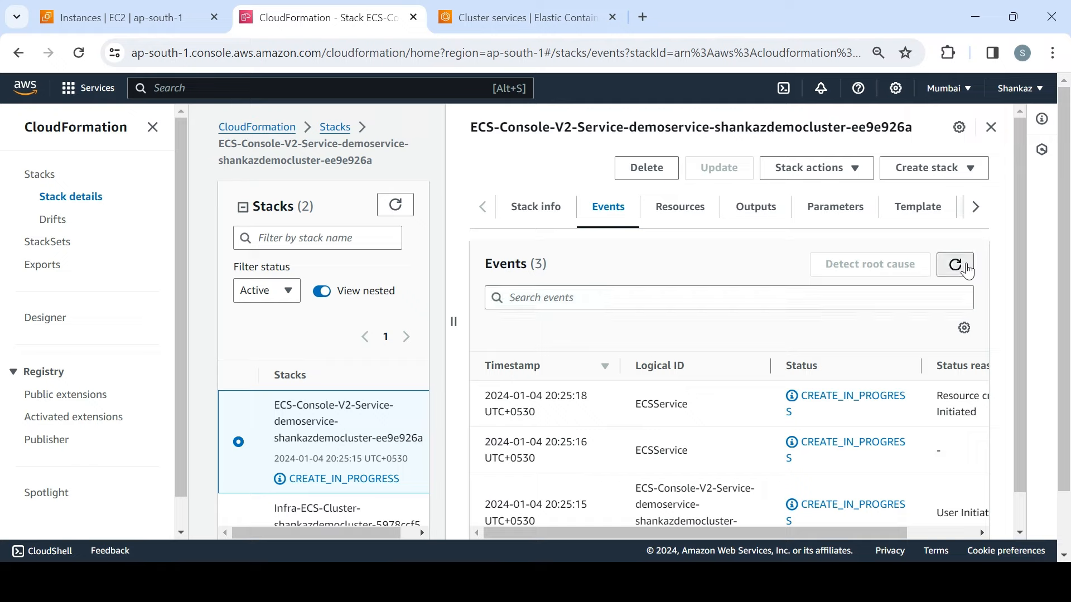
{"action": "left_click", "coordinate": [967, 268]}
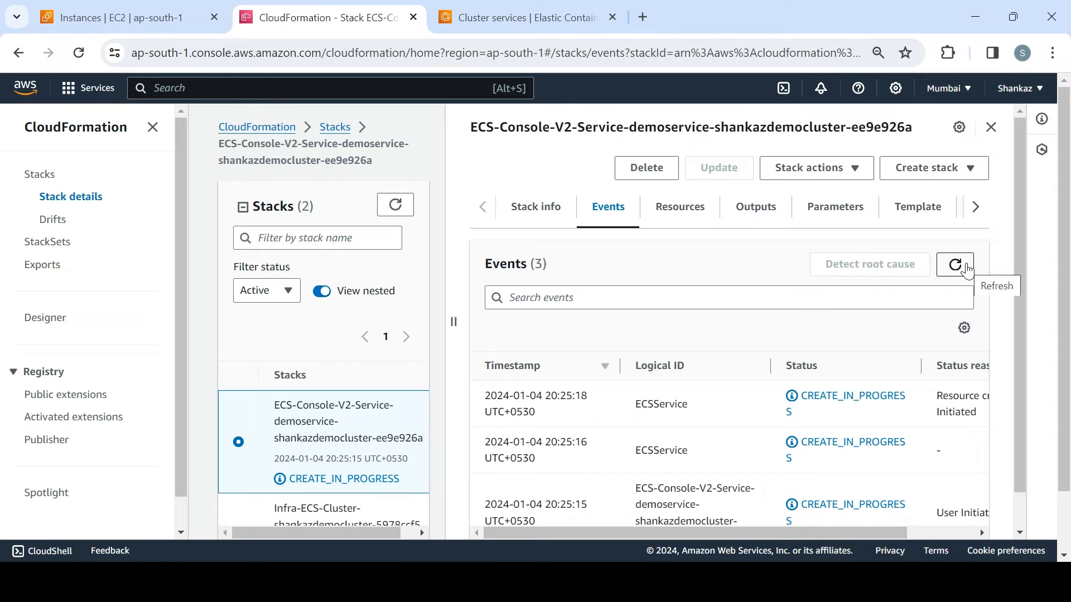
{"action": "left_click", "coordinate": [967, 268]}
{"action": "left_click", "coordinate": [966, 269]}
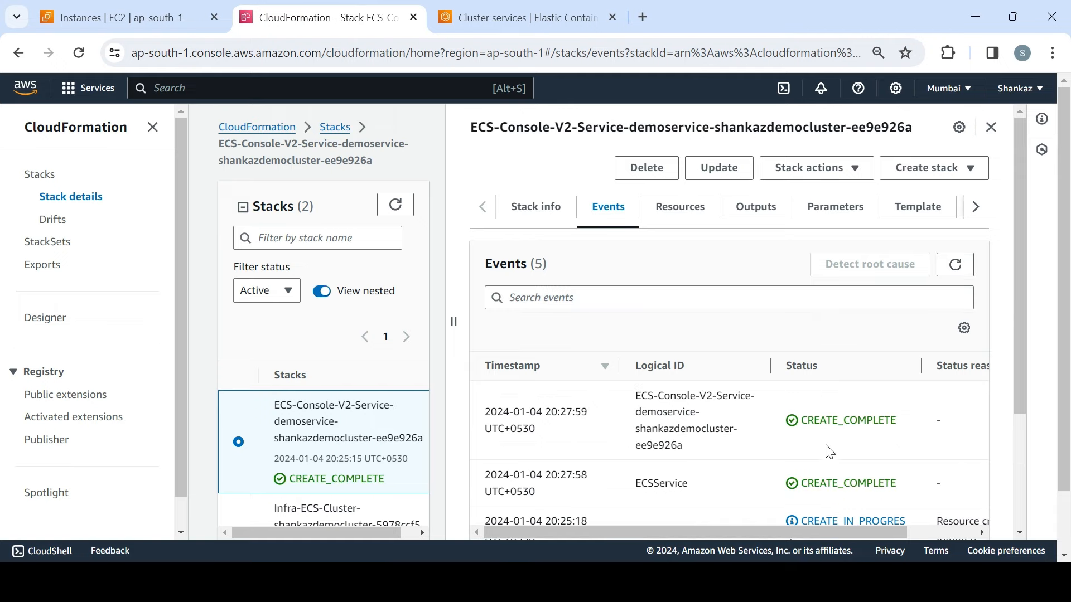
Refresh the demo cluster's services list in ECS, check the deployment status, and open demoservice
{"action": "left_click", "coordinate": [525, 19]}
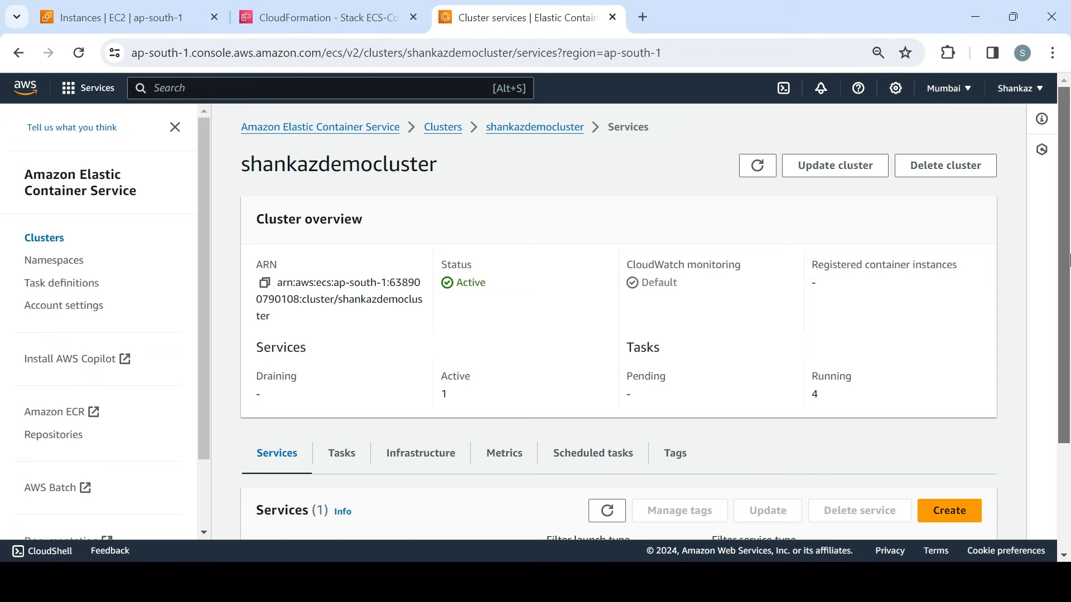
{"action": "scroll", "coordinate": [622, 377], "scroll_direction": "down", "scroll_amount": 2}
{"action": "left_click", "coordinate": [620, 372]}
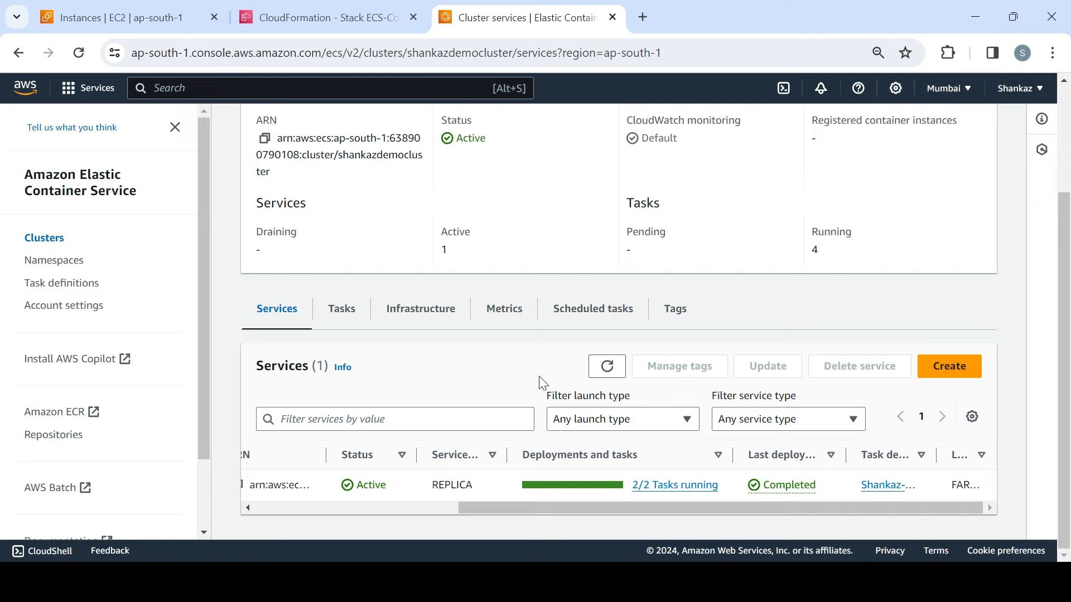
{"action": "left_click_drag", "start_coordinate": [490, 507], "coordinate": [297, 521]}
{"action": "left_click", "coordinate": [325, 490]}
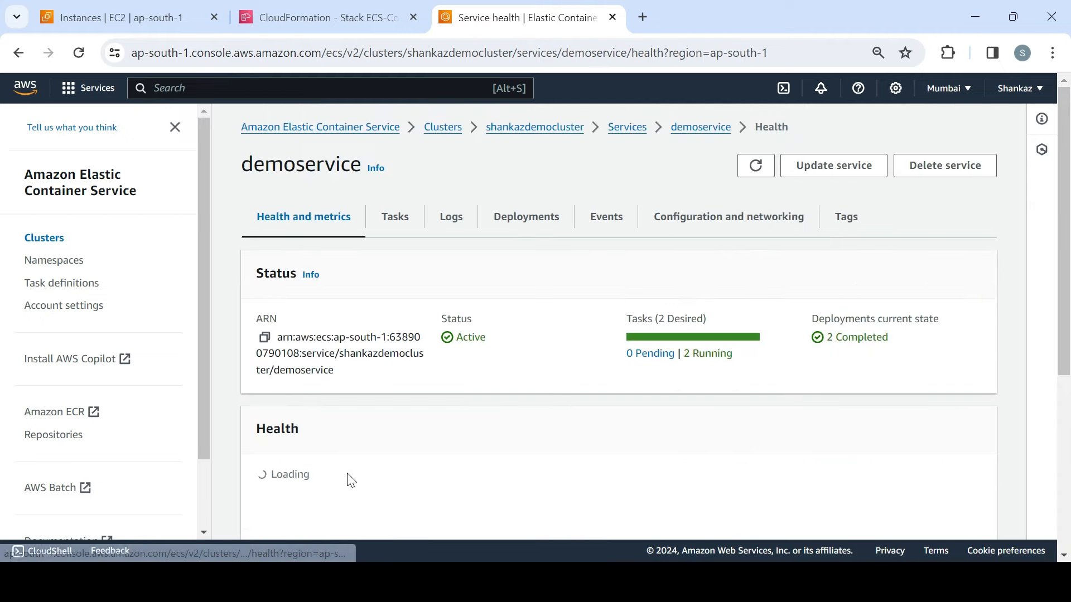
Review demoservice's health metrics, then its tasks and the containers of the selected task
{"action": "scroll", "coordinate": [512, 230], "scroll_direction": "down", "scroll_amount": 5}
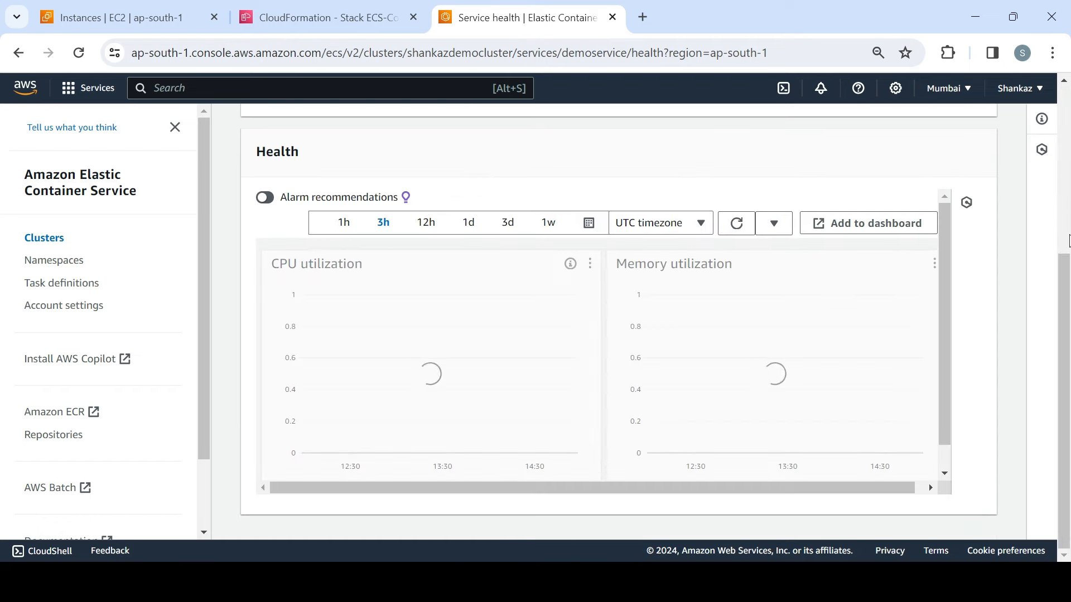
{"action": "left_click_drag", "start_coordinate": [1065, 273], "coordinate": [1040, 146]}
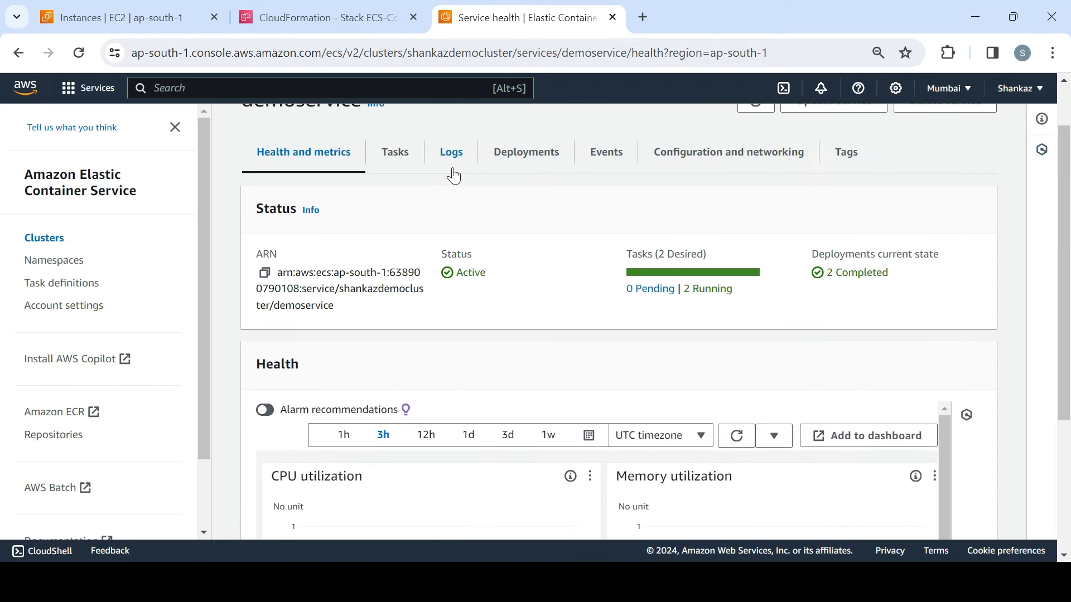
{"action": "left_click", "coordinate": [385, 159]}
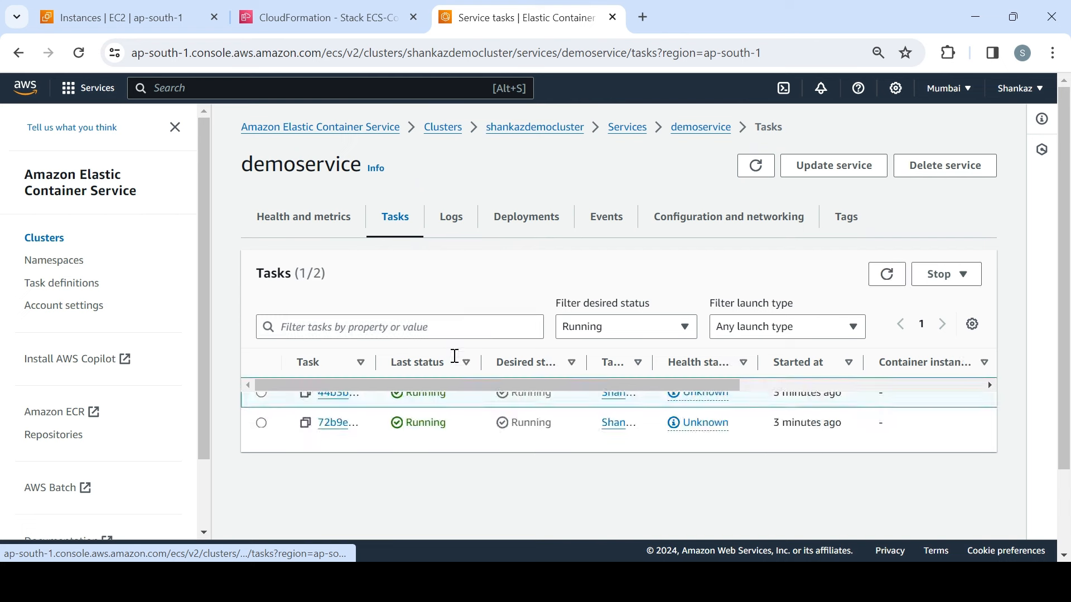
{"action": "scroll", "coordinate": [541, 334], "scroll_direction": "down", "scroll_amount": 3}
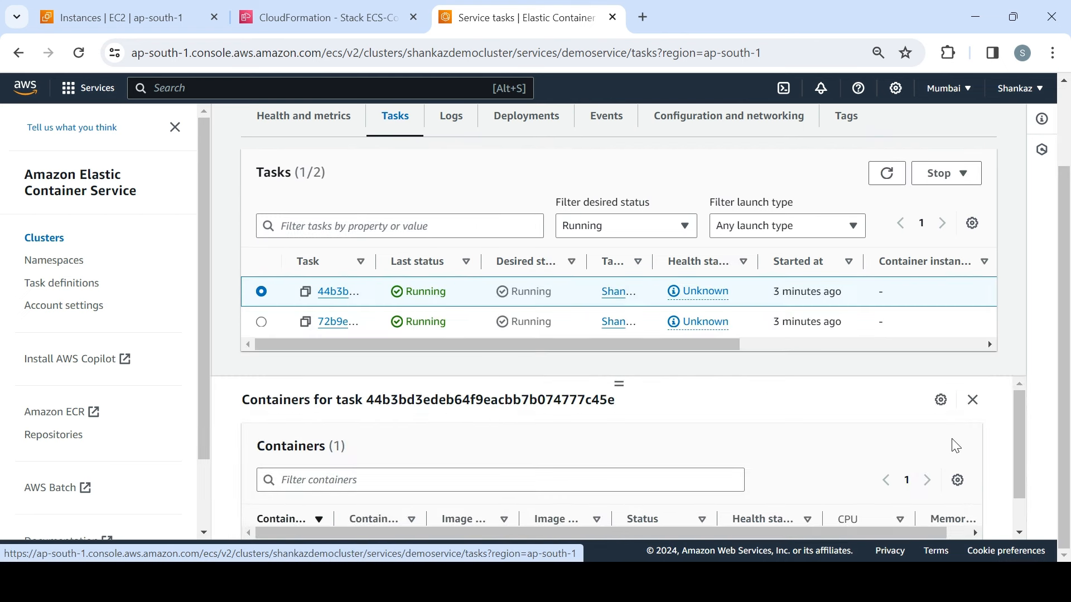
{"action": "left_click_drag", "start_coordinate": [1019, 430], "coordinate": [1029, 494]}
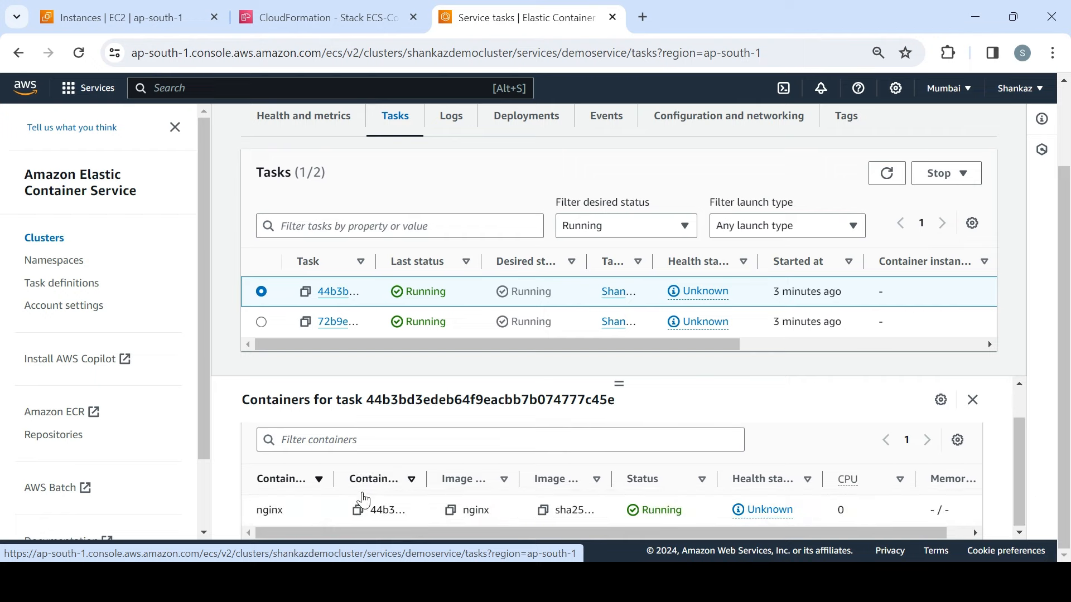
{"action": "left_click_drag", "start_coordinate": [344, 527], "coordinate": [301, 526]}
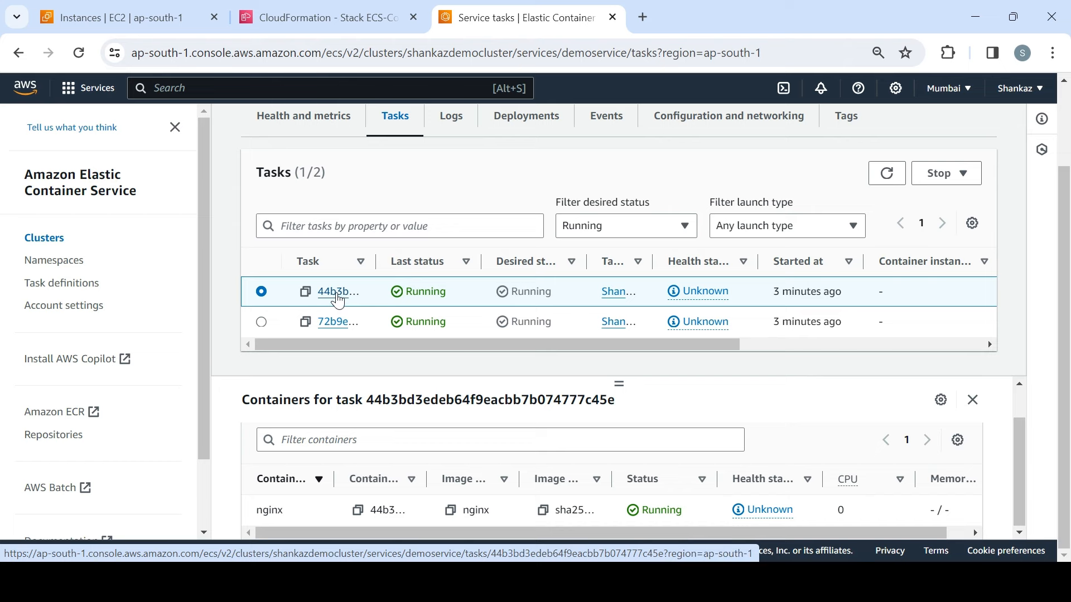
Review demoservice's deployments and their events, then its service and network configuration
{"action": "left_click", "coordinate": [548, 128]}
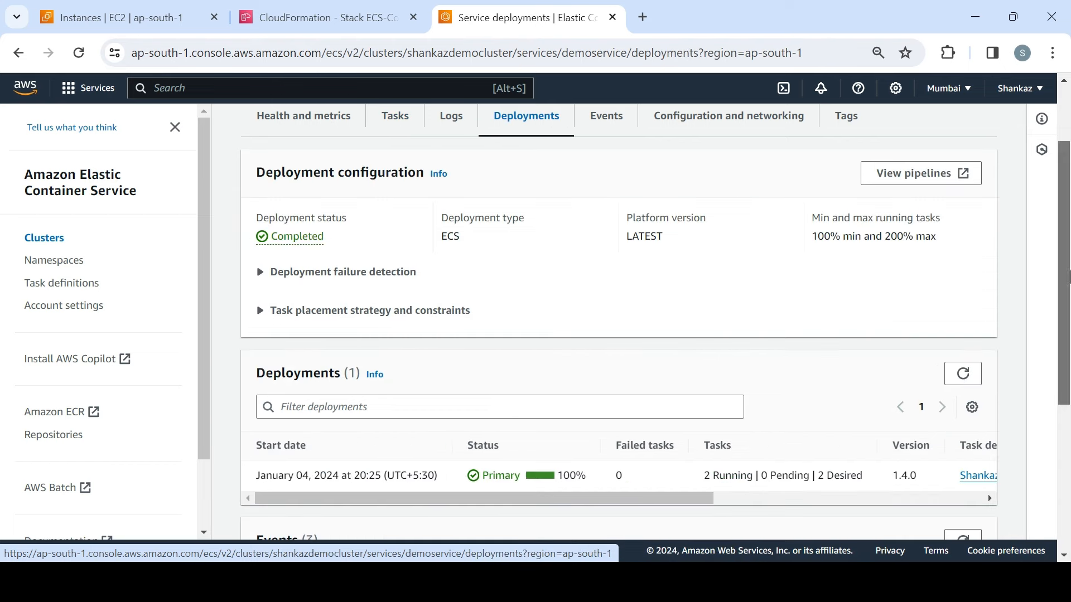
{"action": "left_click_drag", "start_coordinate": [1067, 278], "coordinate": [1068, 428]}
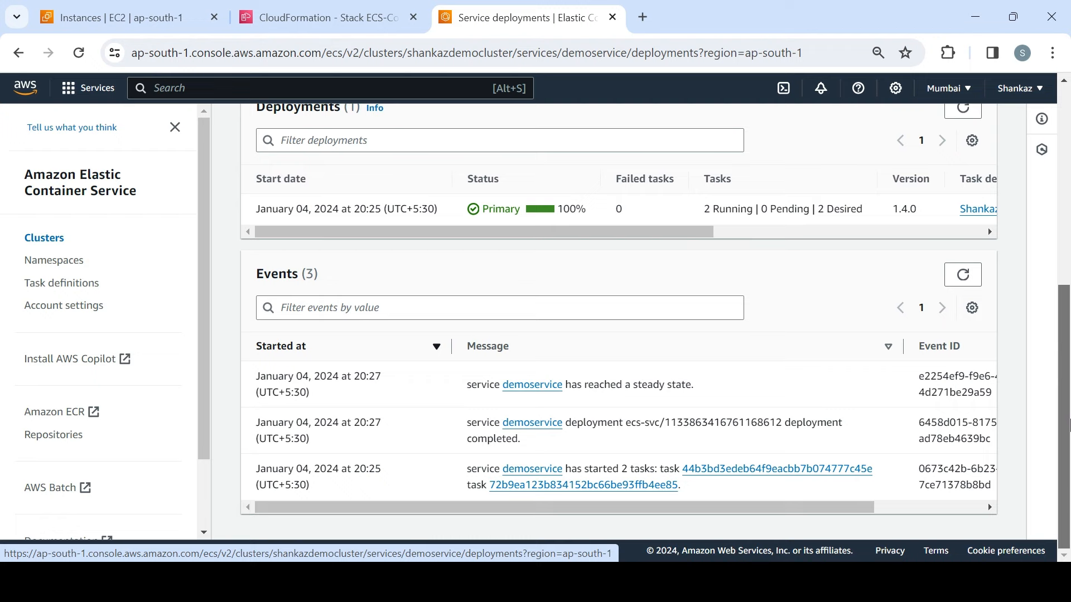
{"action": "left_click_drag", "start_coordinate": [1068, 426], "coordinate": [1068, 301]}
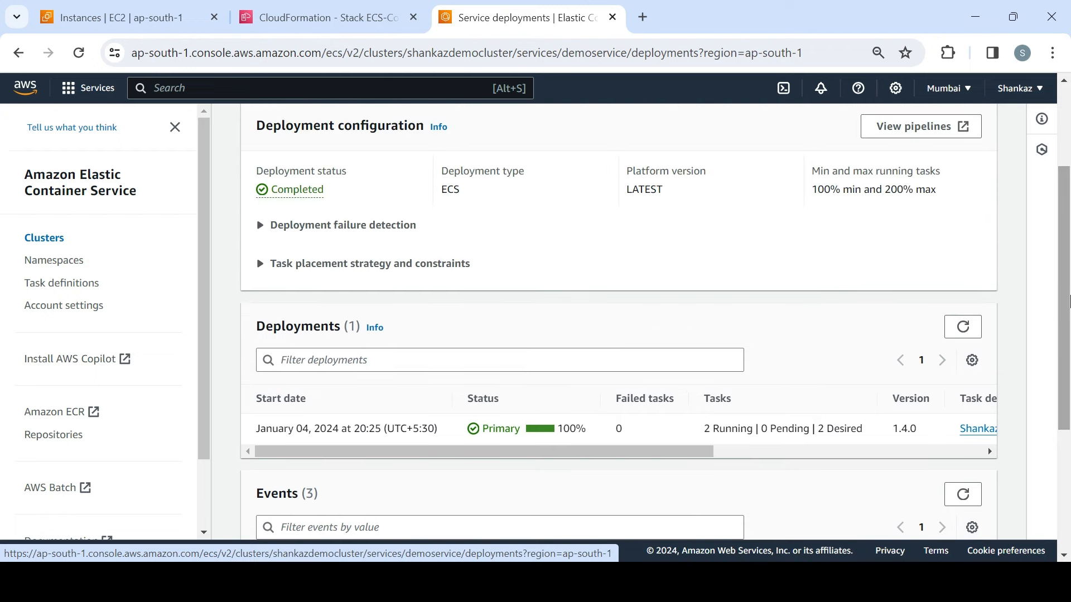
{"action": "scroll", "coordinate": [719, 206], "scroll_direction": "up", "scroll_amount": 2}
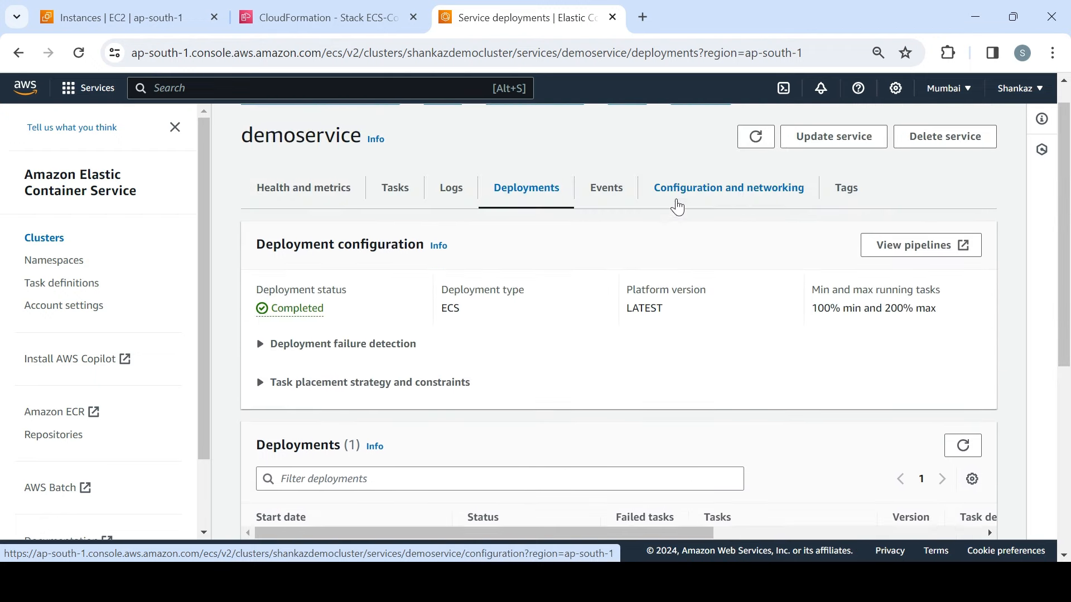
{"action": "left_click", "coordinate": [697, 199]}
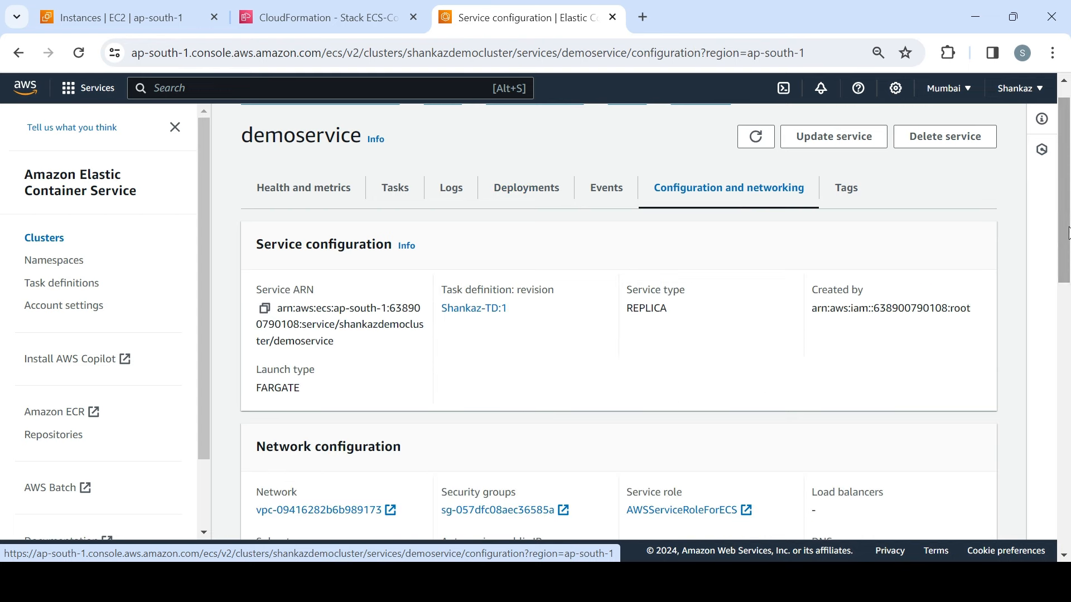
{"action": "left_click_drag", "start_coordinate": [1067, 233], "coordinate": [1068, 310]}
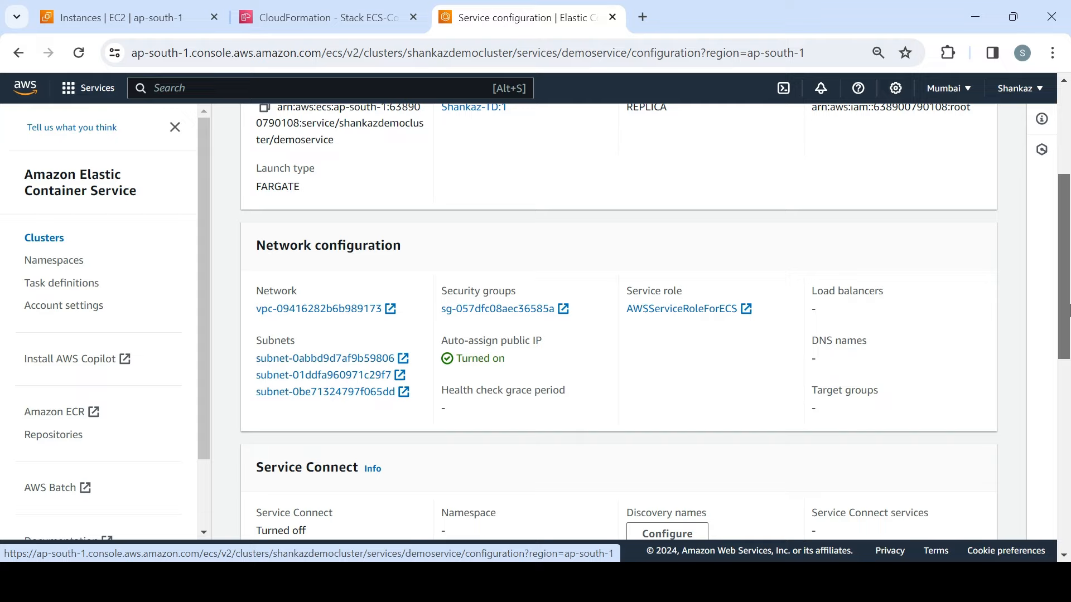
Switch to the EC2 console and refresh the Instances list to check for instances behind the Fargate deployment
{"action": "left_click_drag", "start_coordinate": [1068, 309], "coordinate": [1066, 207]}
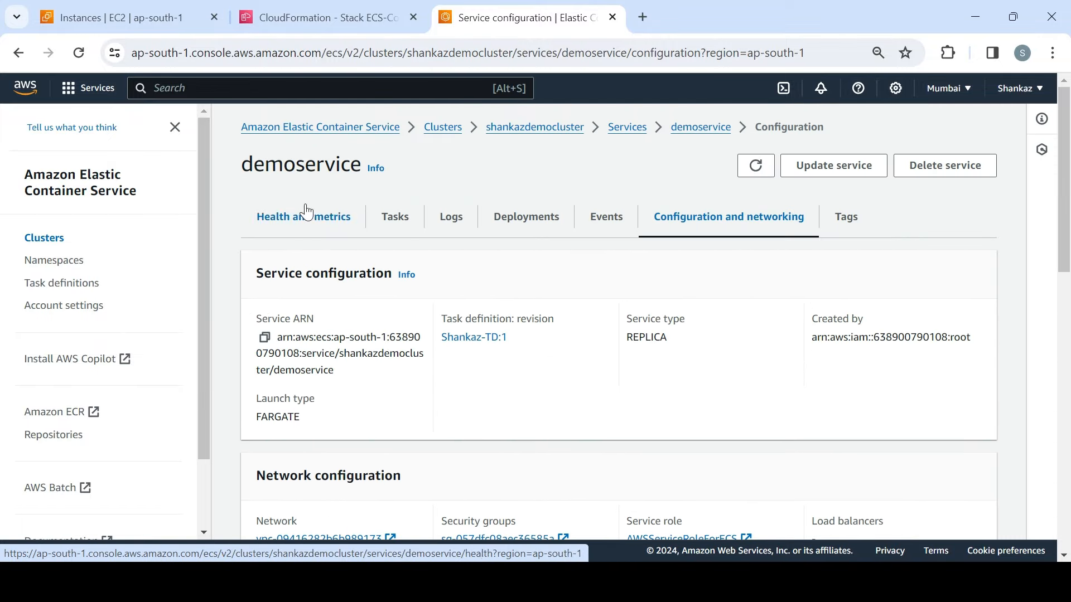
{"action": "left_click", "coordinate": [201, 15]}
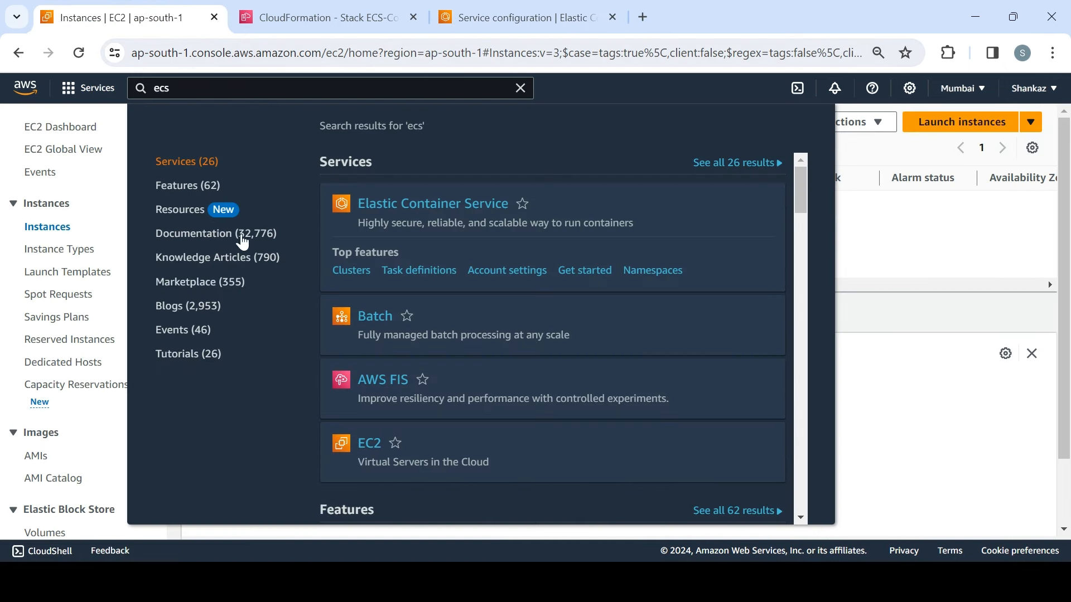
{"action": "left_click", "coordinate": [34, 227]}
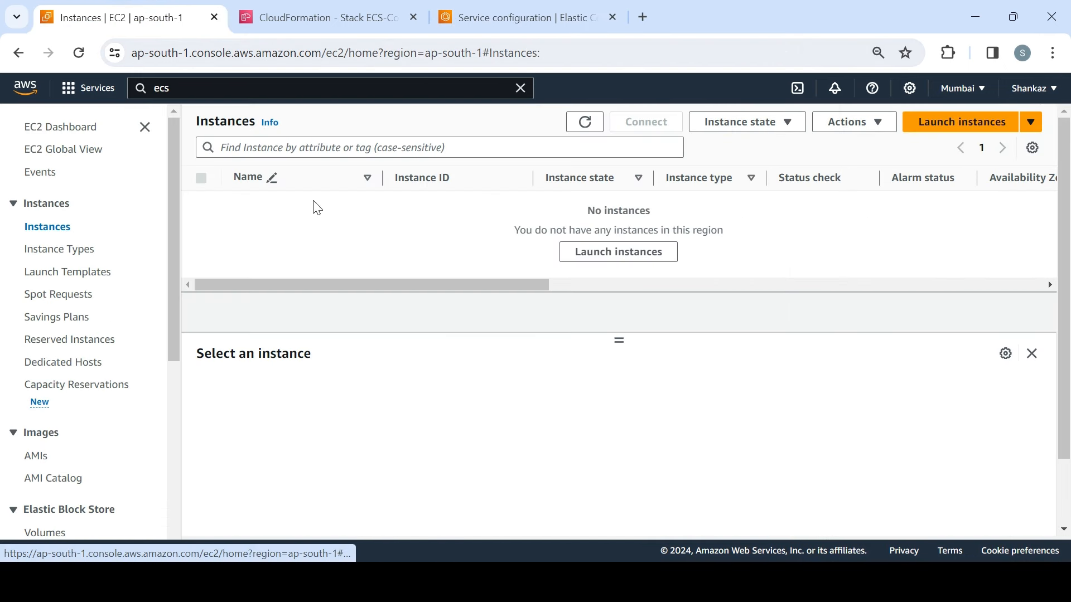
{"action": "left_click", "coordinate": [590, 129]}
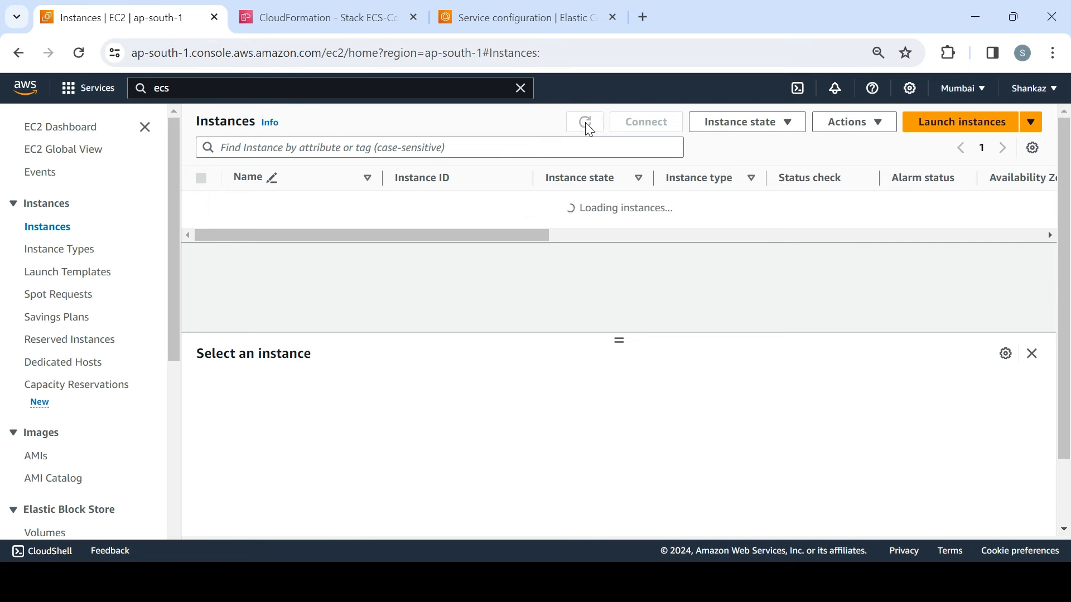
Return to ECS, go to the demo cluster's tasks, and open the first task in the list
{"action": "left_click", "coordinate": [359, 19]}
{"action": "left_click", "coordinate": [511, 17]}
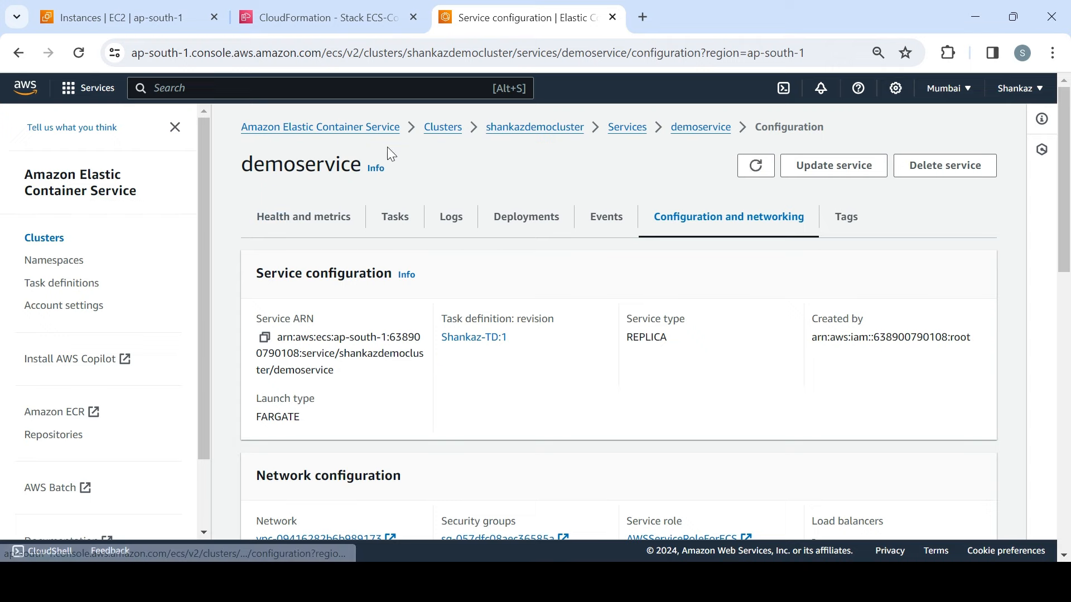
{"action": "left_click", "coordinate": [453, 129]}
{"action": "left_click", "coordinate": [346, 285]}
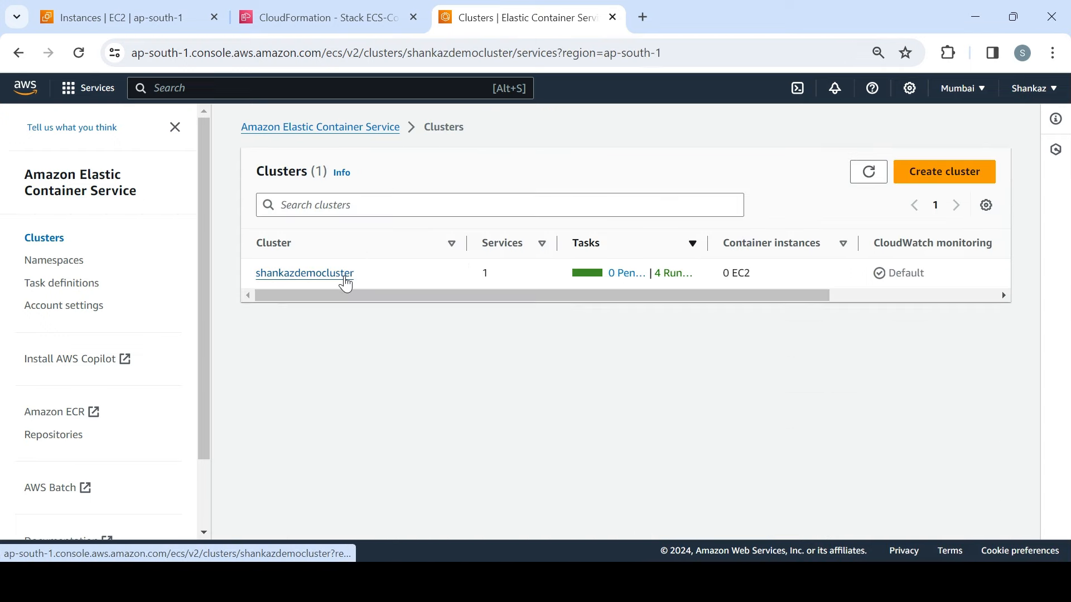
{"action": "scroll", "coordinate": [1068, 400], "scroll_direction": "down", "scroll_amount": 3}
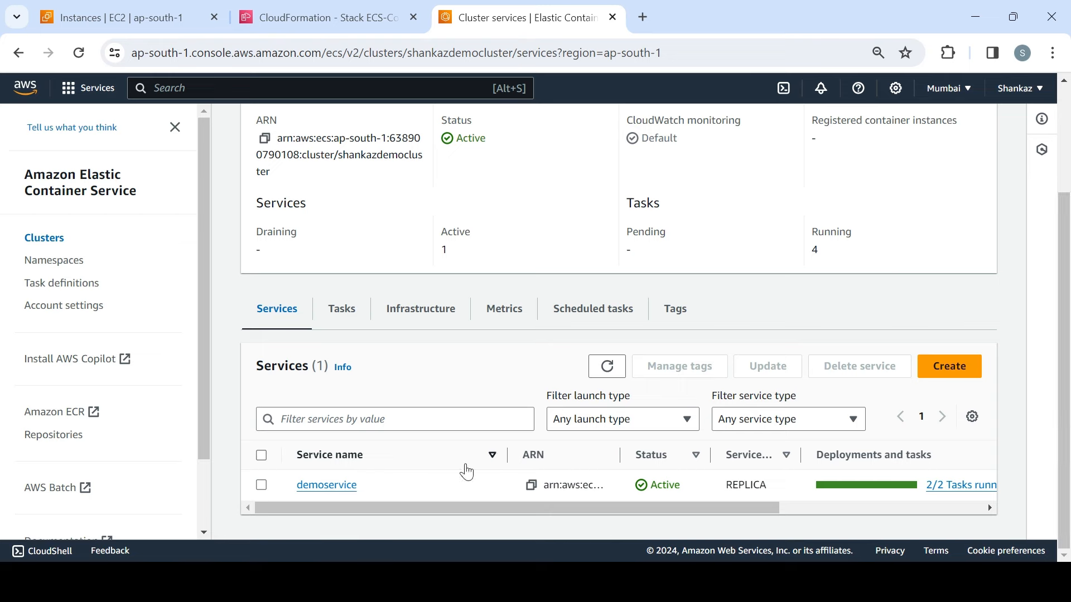
{"action": "left_click", "coordinate": [346, 312]}
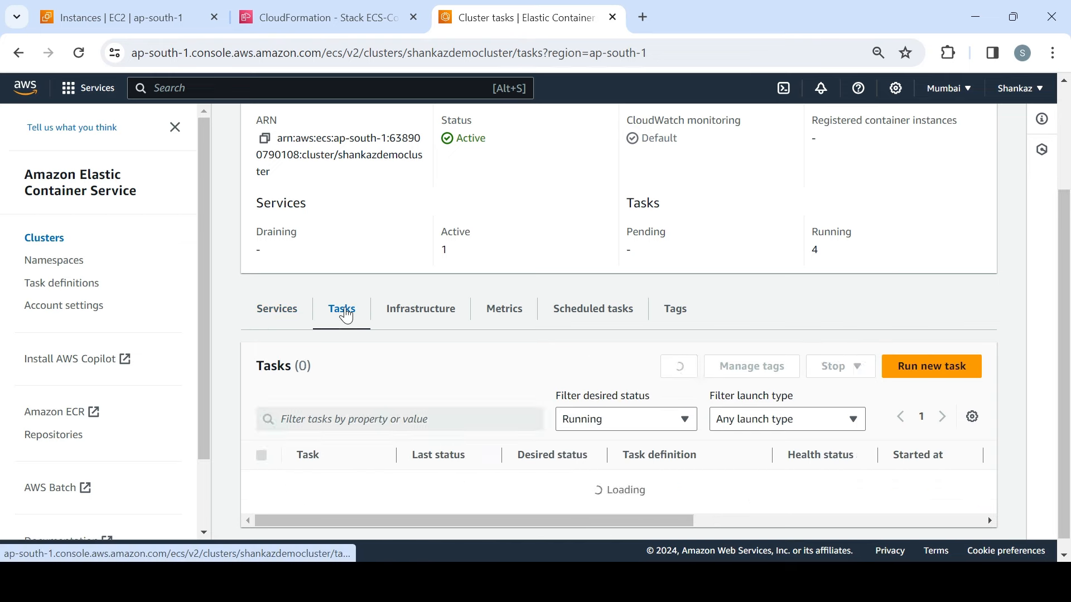
{"action": "left_click", "coordinate": [347, 486]}
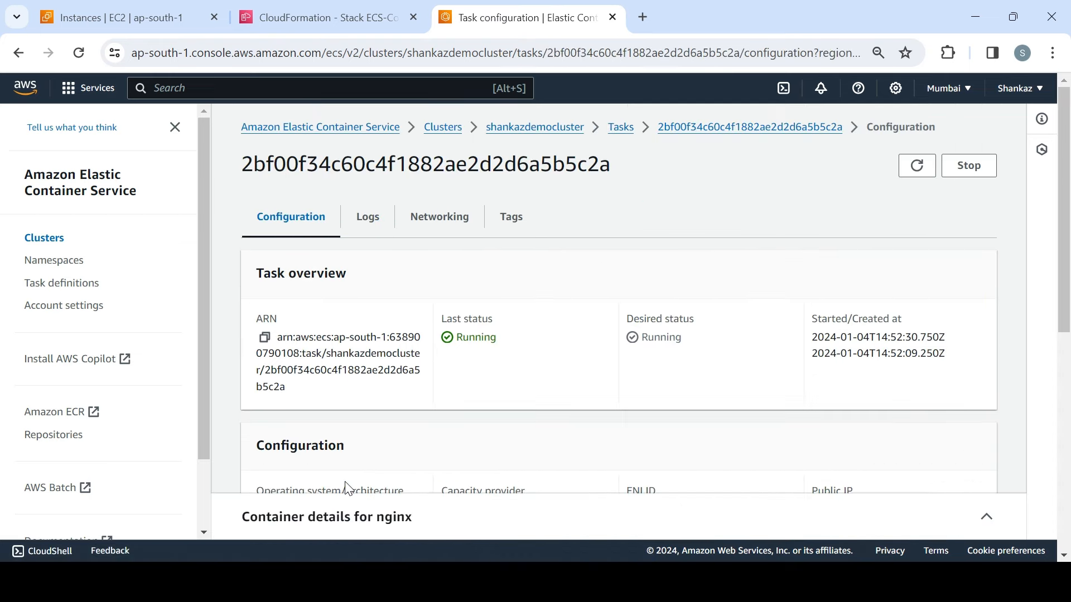
Copy the task's public IP and load it in a new browser tab to check the nginx page
{"action": "left_click_drag", "start_coordinate": [1068, 246], "coordinate": [1064, 329]}
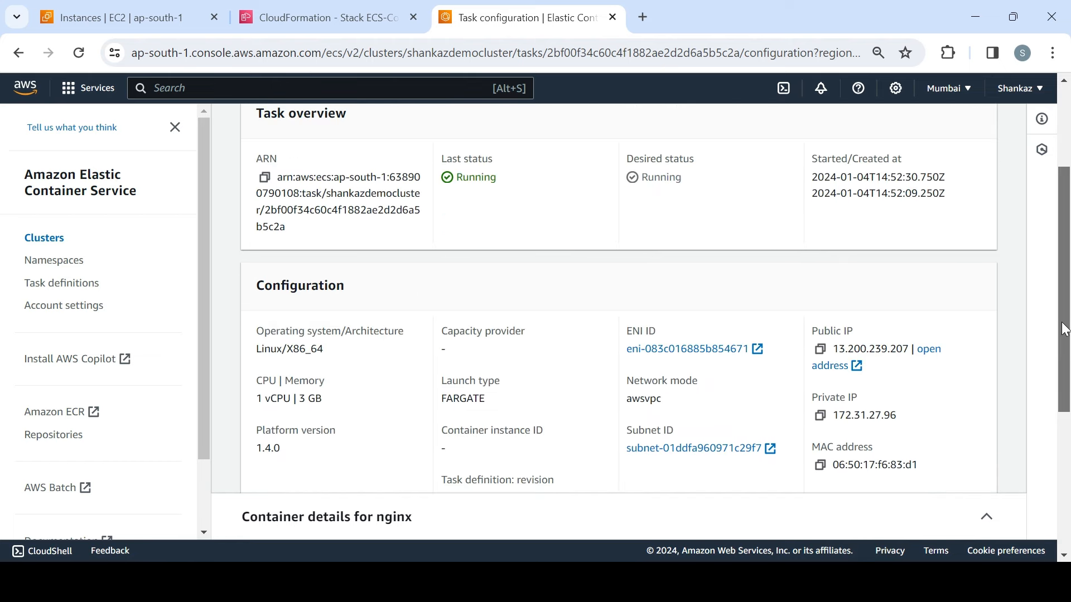
{"action": "left_click", "coordinate": [820, 350]}
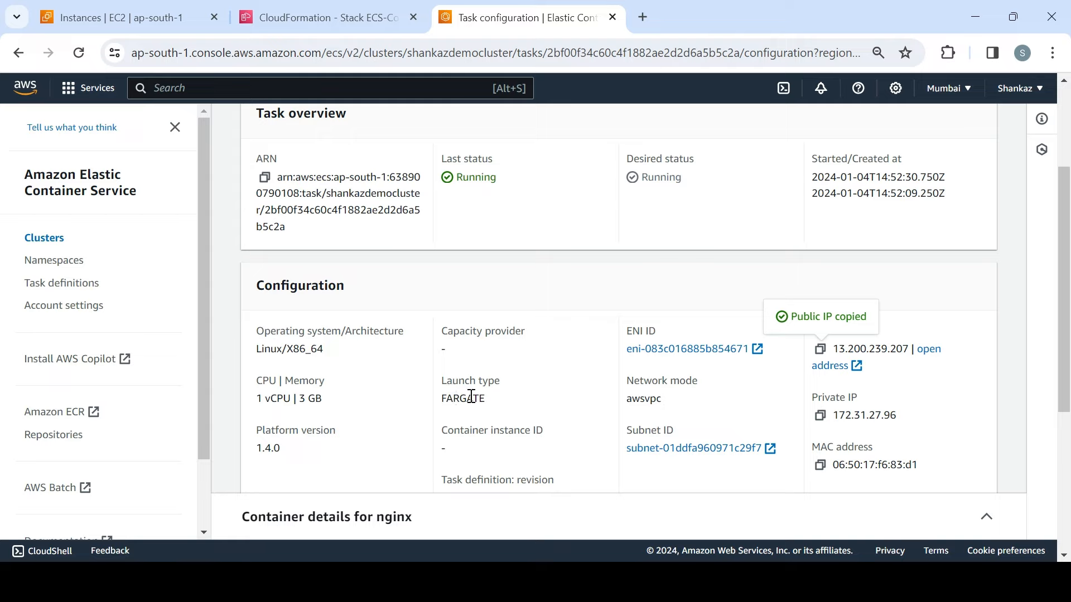
{"action": "left_click", "coordinate": [184, 23]}
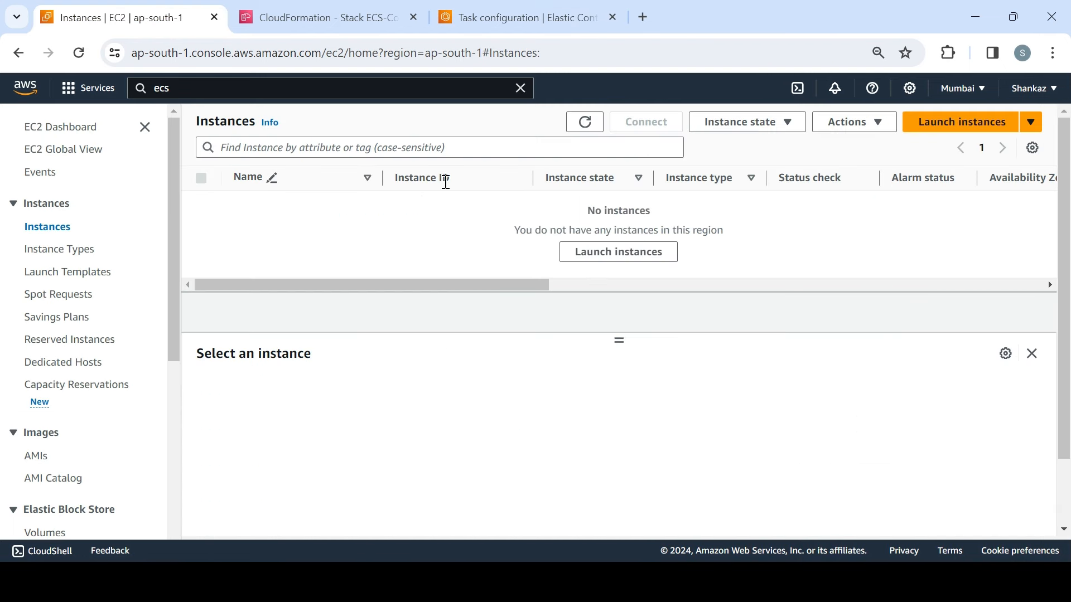
{"action": "left_click", "coordinate": [517, 16]}
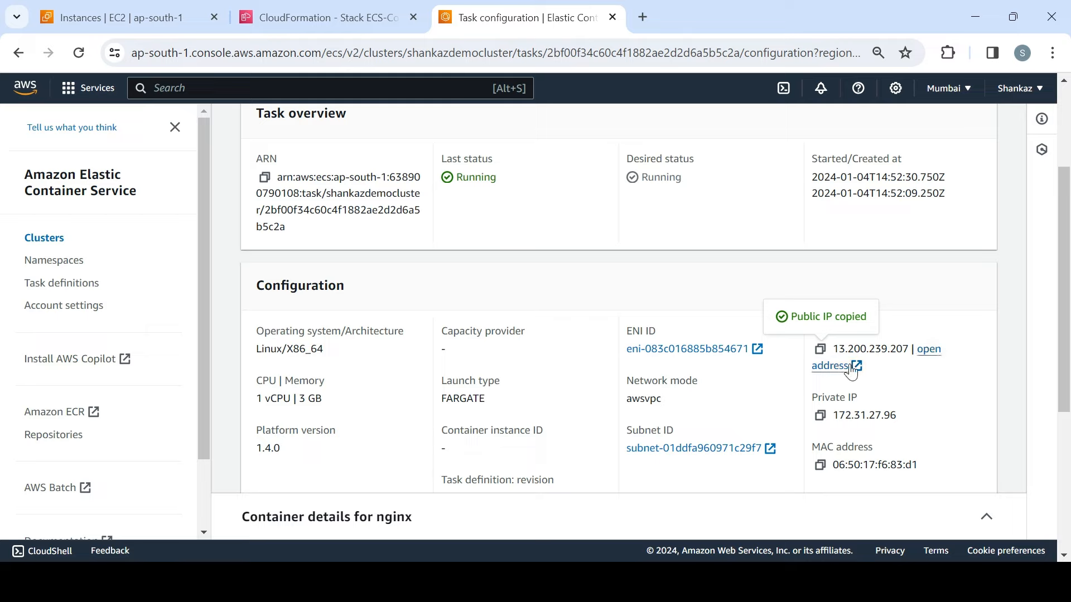
{"action": "left_click", "coordinate": [643, 25]}
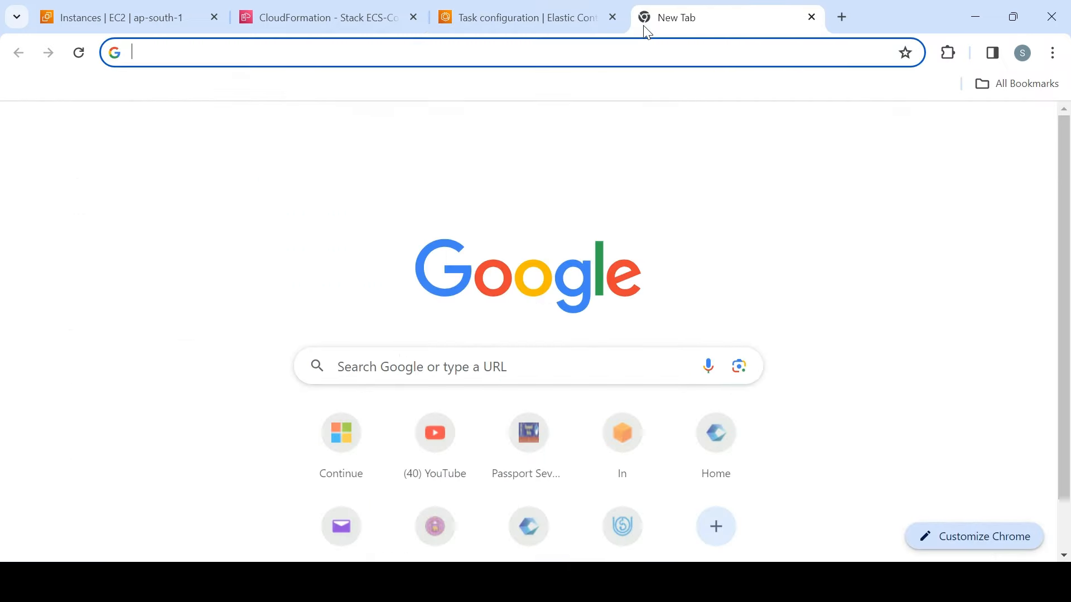
{"action": "key", "text": "ctrl+v"}
{"action": "key", "text": "Return"}
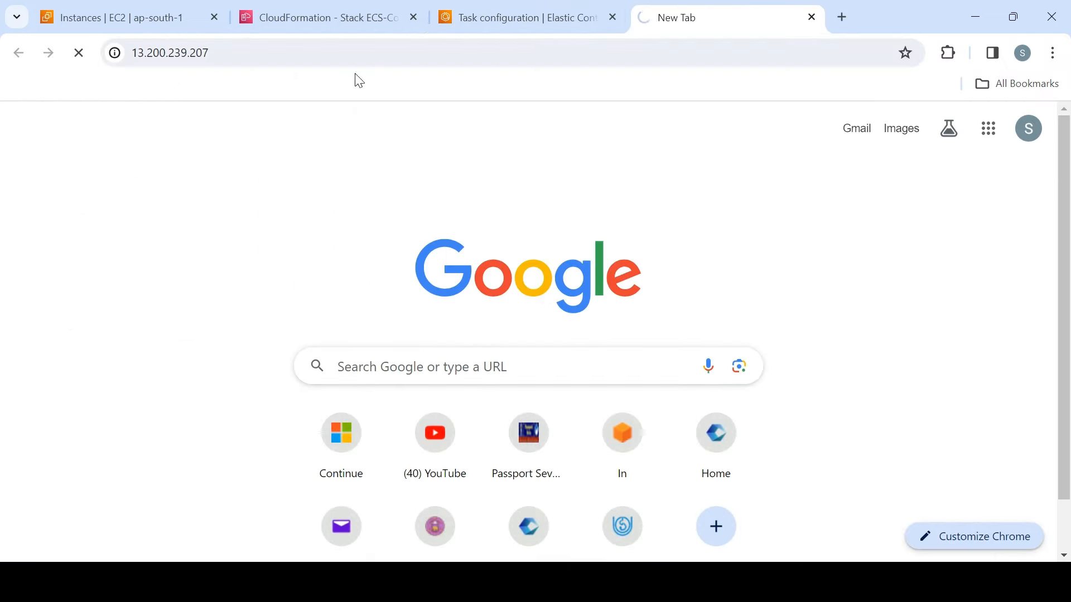
{"action": "left_click", "coordinate": [141, 54]}
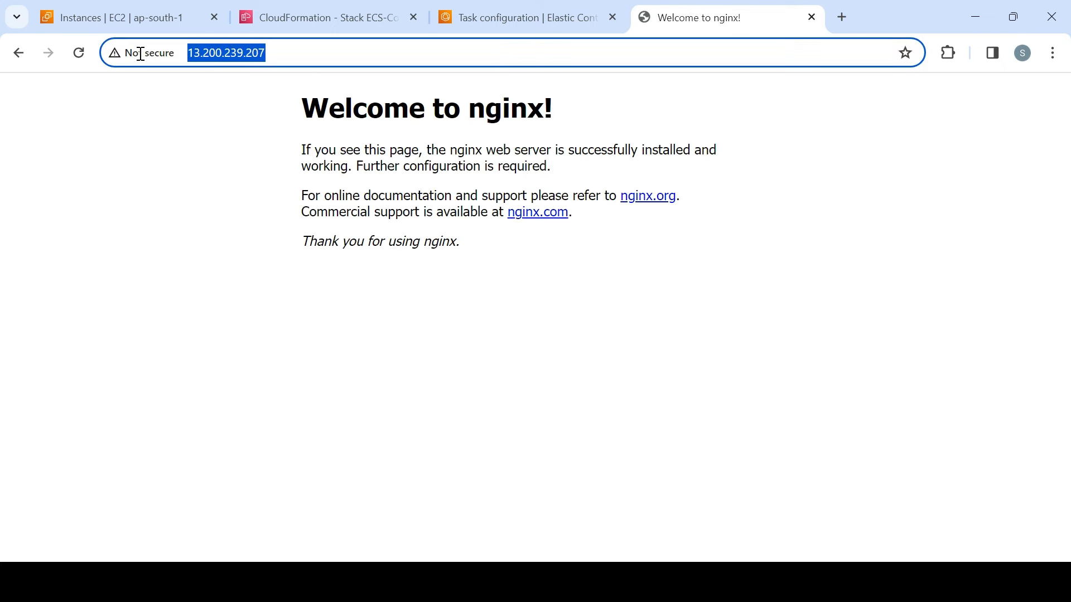
{"action": "left_click", "coordinate": [280, 154]}
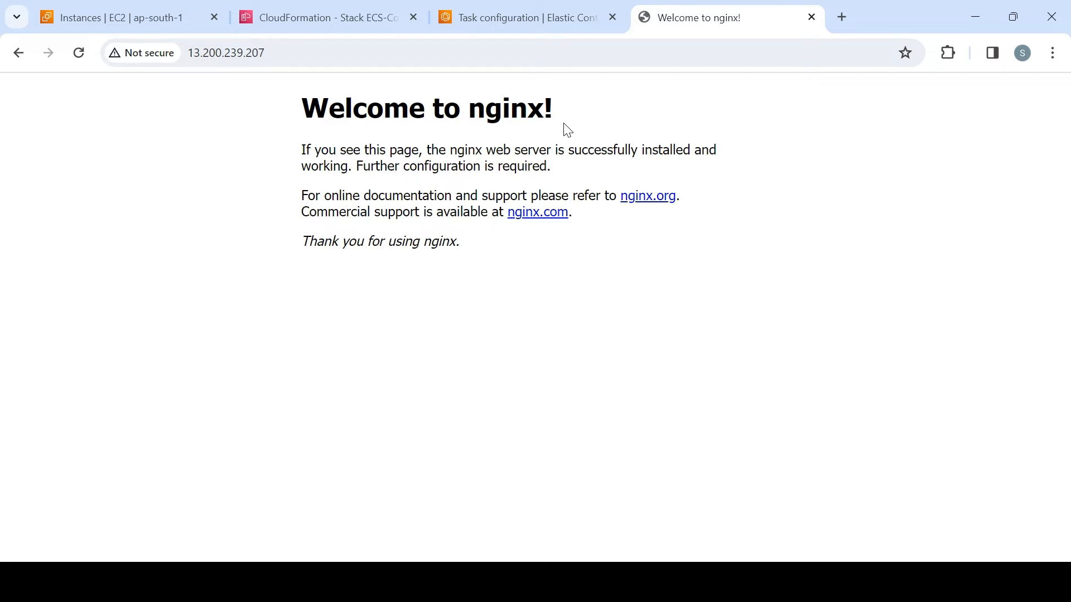
Compare the task's public IP with the nginx page's address, and review the task's configuration and containers
{"action": "left_click", "coordinate": [484, 24]}
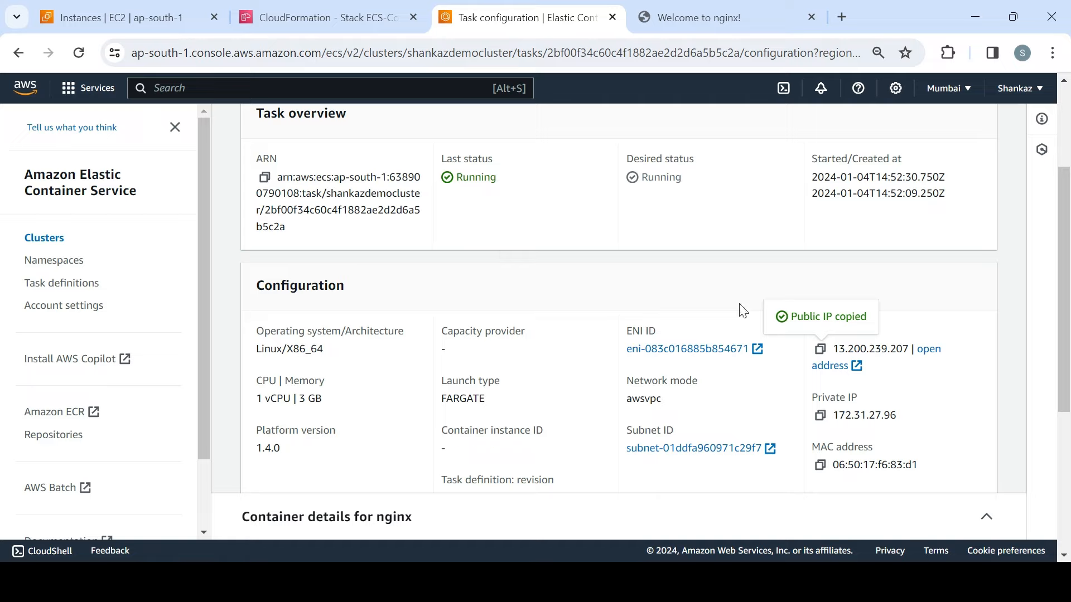
{"action": "scroll", "coordinate": [1065, 311], "scroll_direction": "down", "scroll_amount": 2}
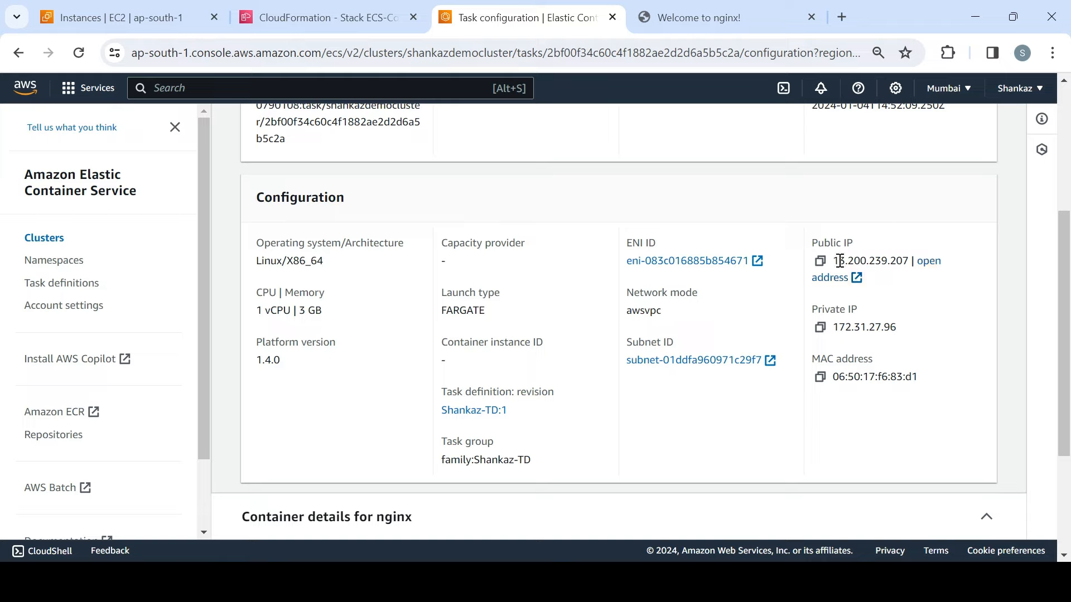
{"action": "left_click", "coordinate": [688, 20]}
{"action": "left_click", "coordinate": [283, 51]}
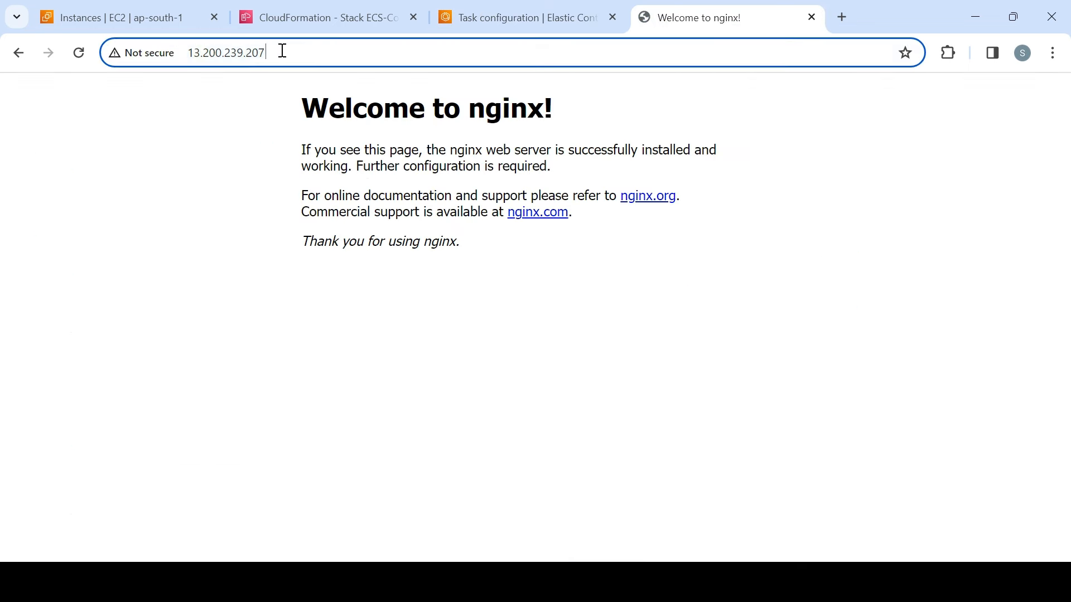
{"action": "left_click", "coordinate": [491, 26]}
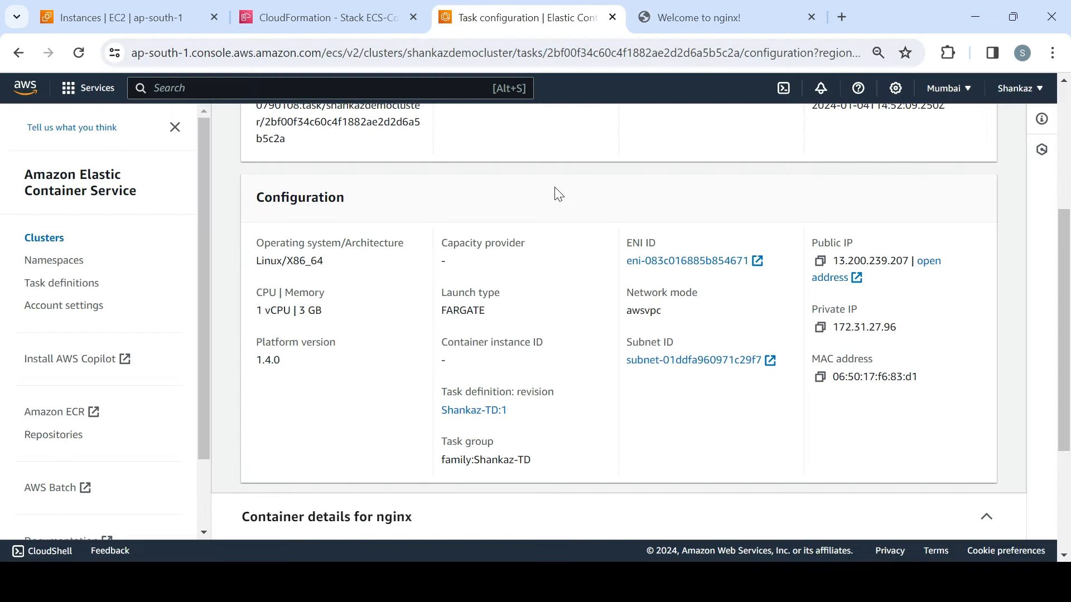
{"action": "left_click_drag", "start_coordinate": [1066, 311], "coordinate": [1068, 428]}
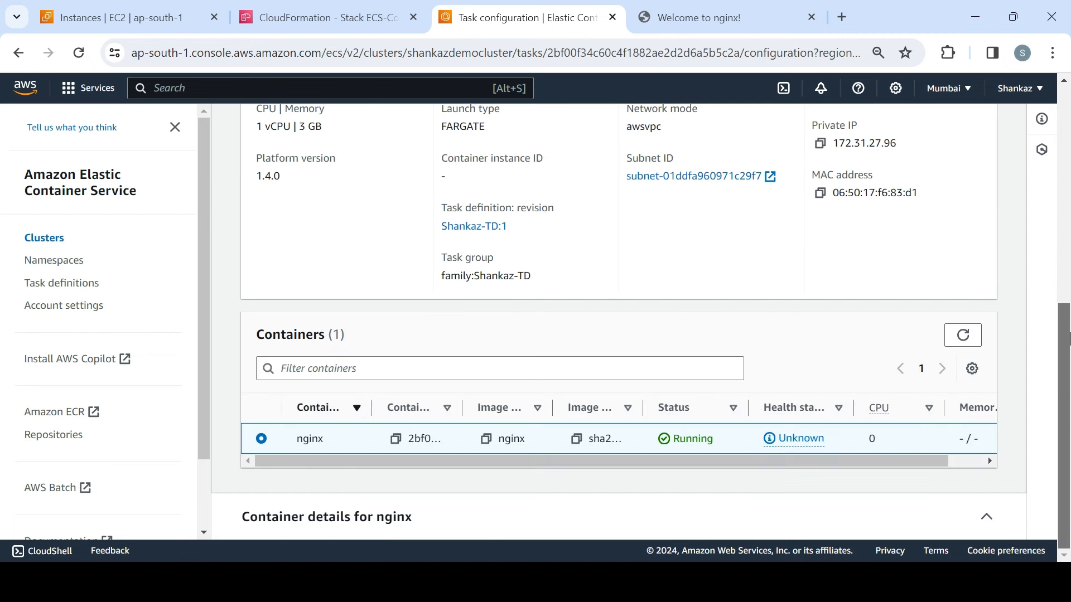
{"action": "left_click_drag", "start_coordinate": [1068, 338], "coordinate": [1066, 118]}
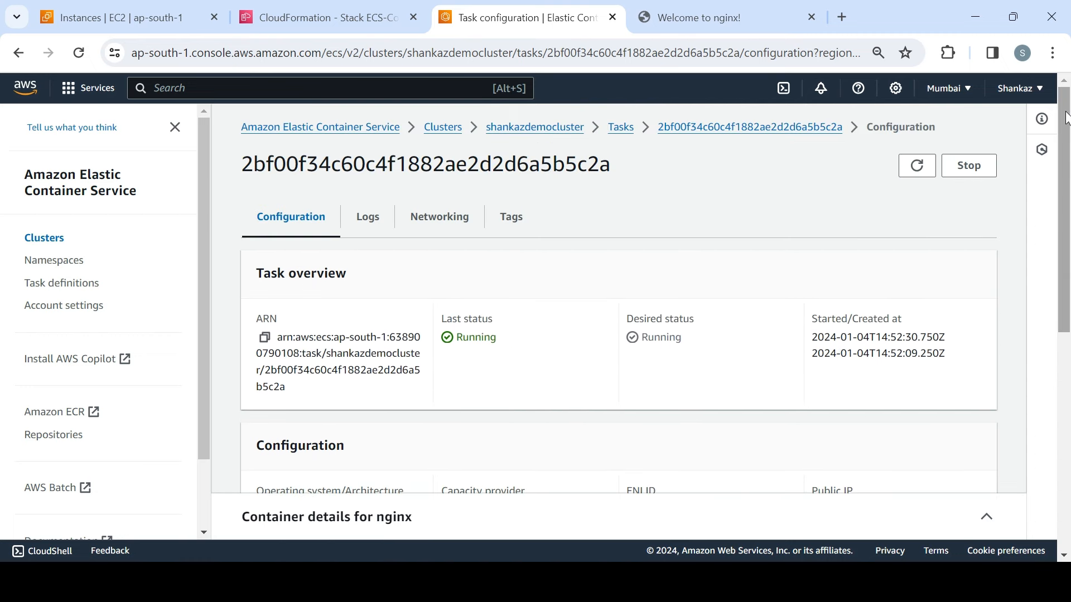
Return to the cluster's task list and stop all of its tasks, confirming with "stop all tasks"
{"action": "left_click", "coordinate": [617, 129]}
{"action": "left_click_drag", "start_coordinate": [1067, 269], "coordinate": [1068, 413]}
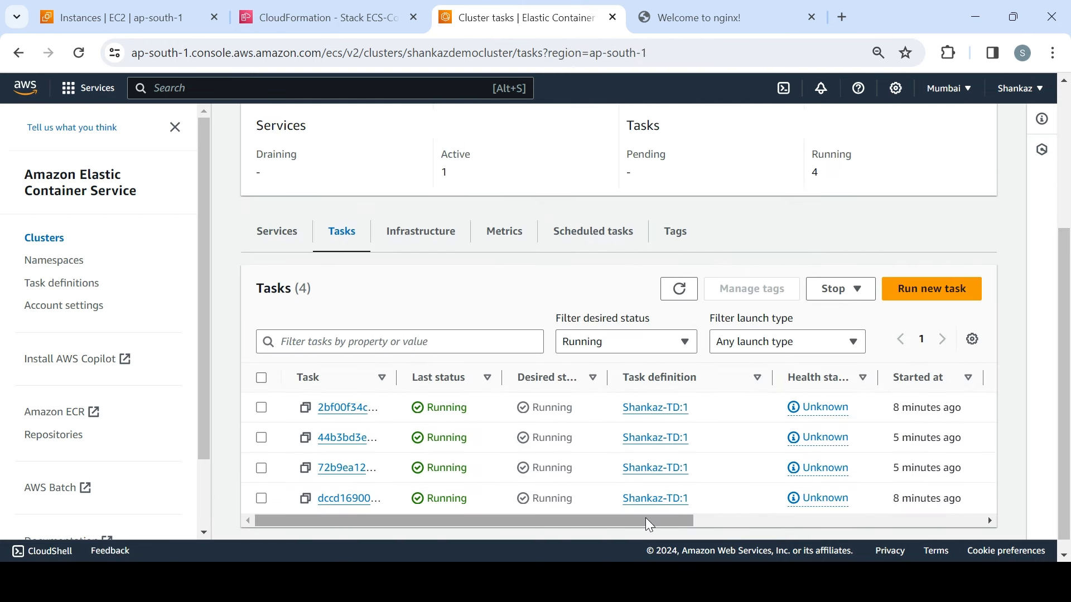
{"action": "left_click_drag", "start_coordinate": [644, 518], "coordinate": [450, 504]}
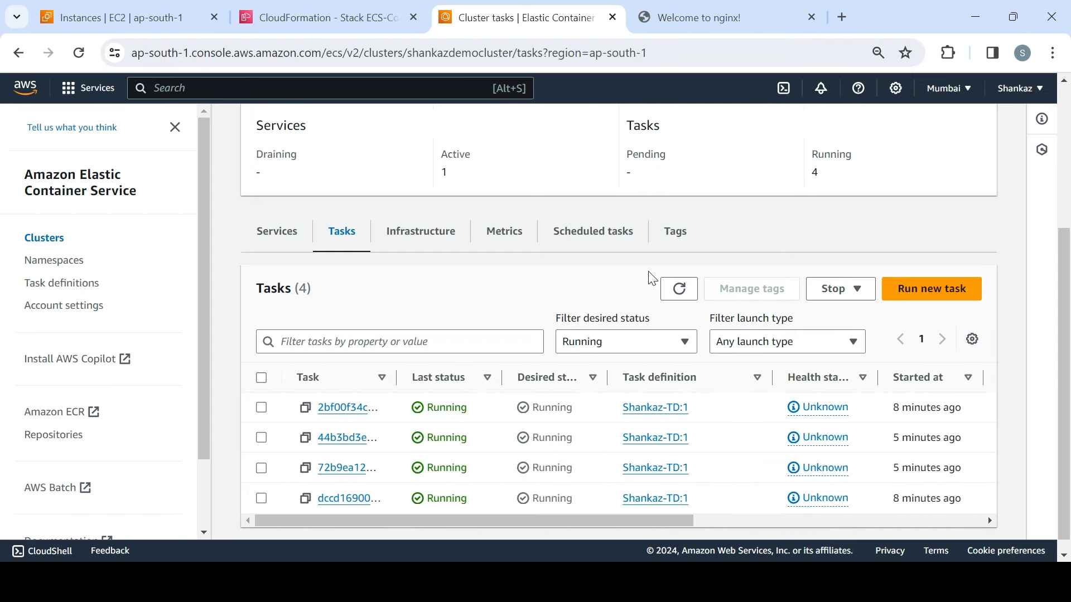
{"action": "left_click", "coordinate": [262, 378]}
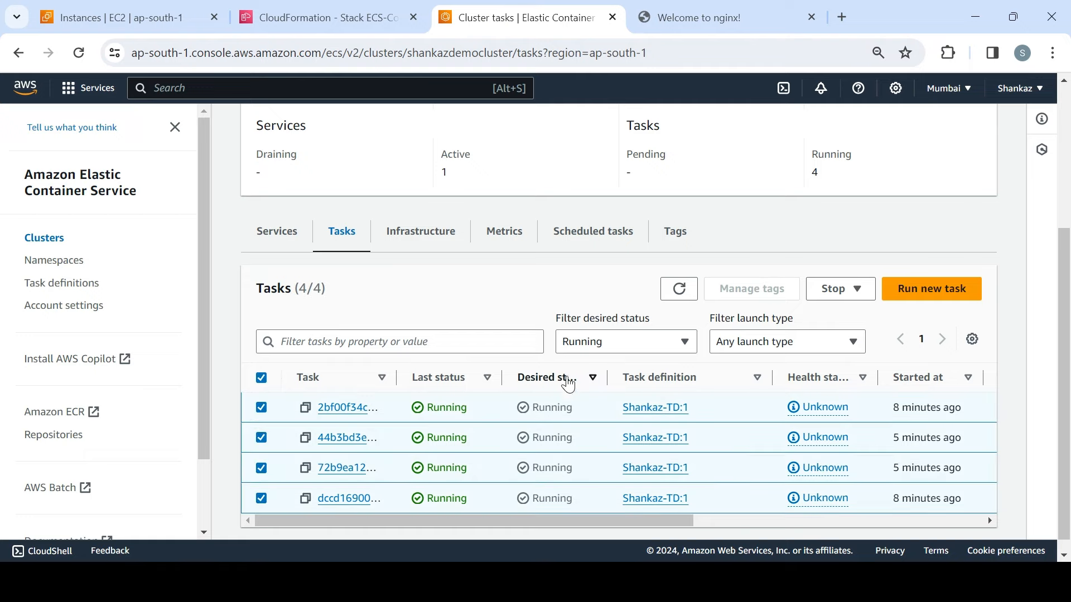
{"action": "left_click", "coordinate": [857, 302]}
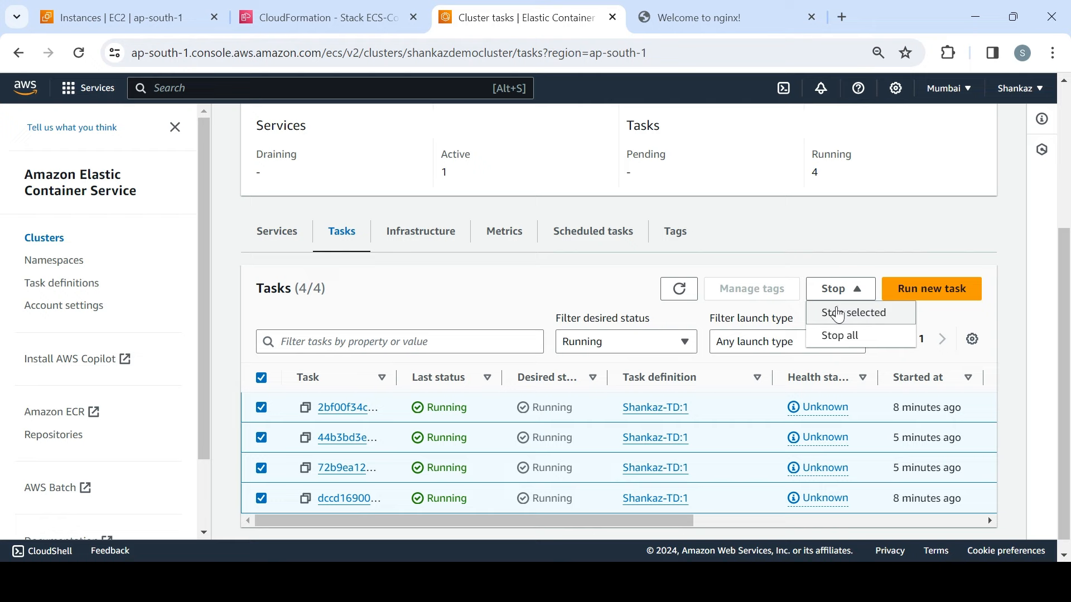
{"action": "left_click", "coordinate": [846, 337]}
{"action": "left_click", "coordinate": [495, 405]}
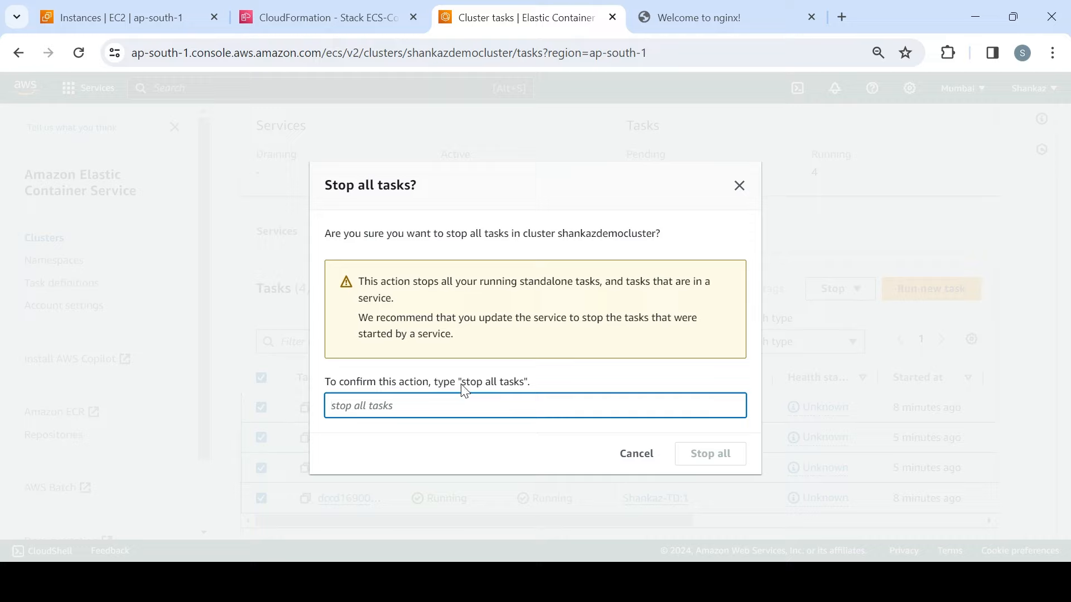
{"action": "left_click_drag", "start_coordinate": [464, 383], "coordinate": [523, 388]}
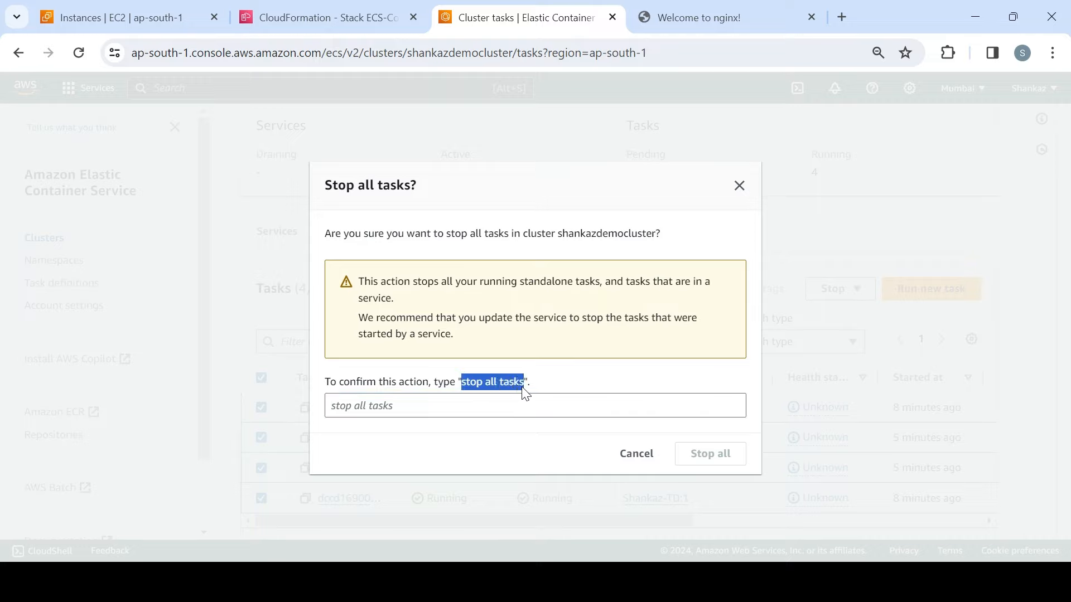
{"action": "left_click", "coordinate": [445, 404]}
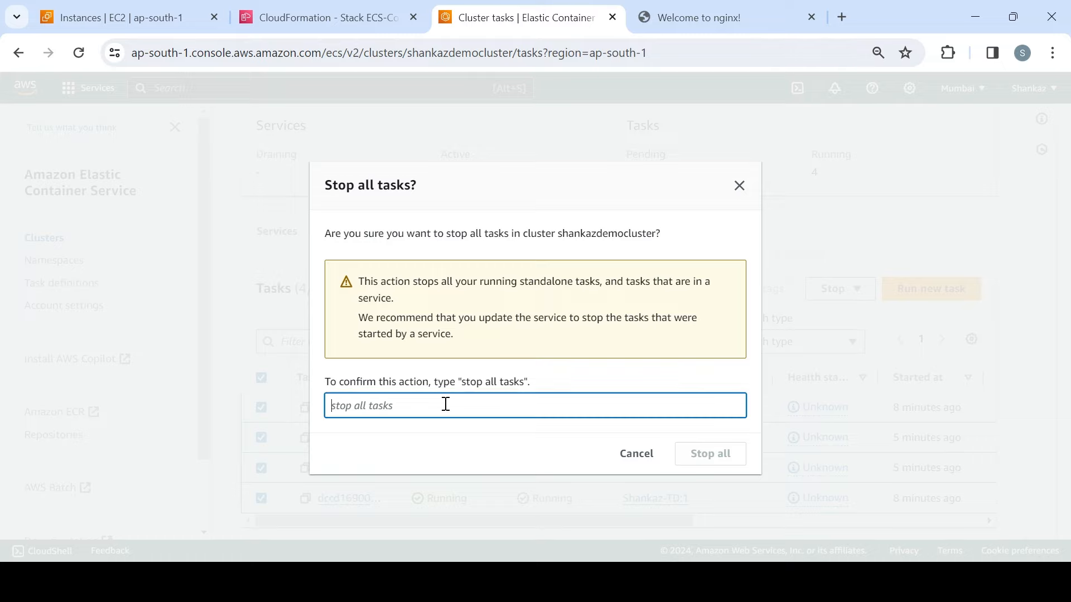
{"action": "key", "text": "ctrl+v"}
{"action": "left_click", "coordinate": [721, 463]}
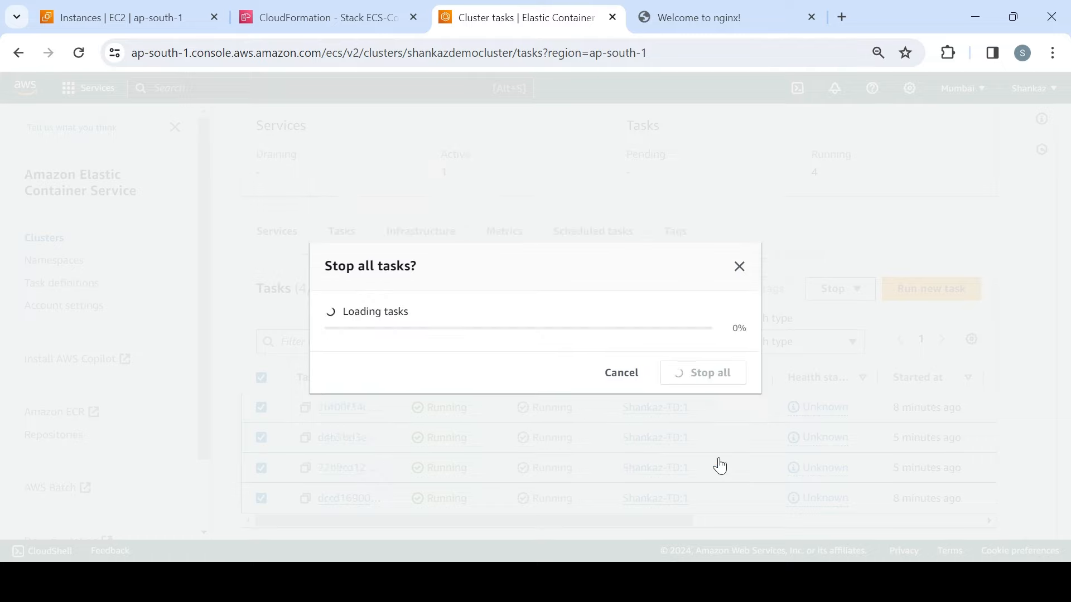
{"action": "left_click", "coordinate": [712, 362]}
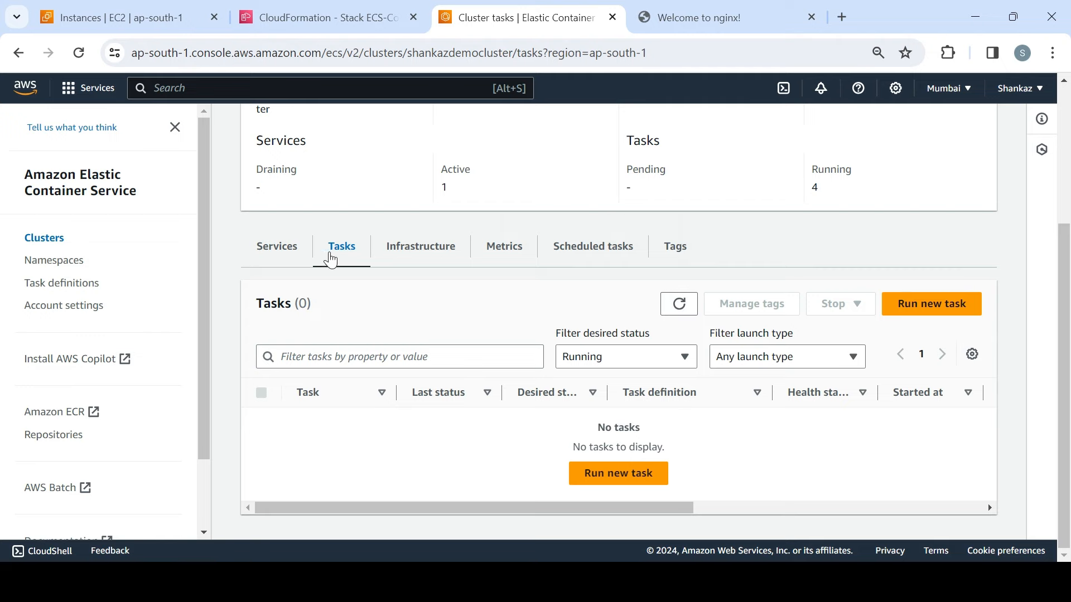
Refresh the cluster's services list and examine demoservice's running tasks and last deployment status
{"action": "left_click", "coordinate": [278, 247]}
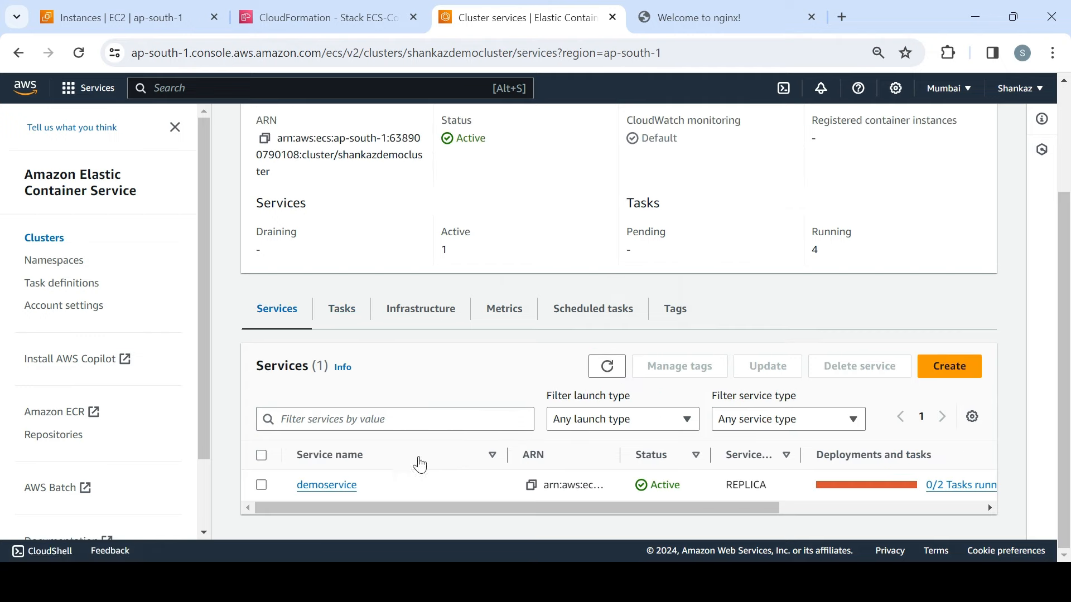
{"action": "left_click", "coordinate": [603, 369]}
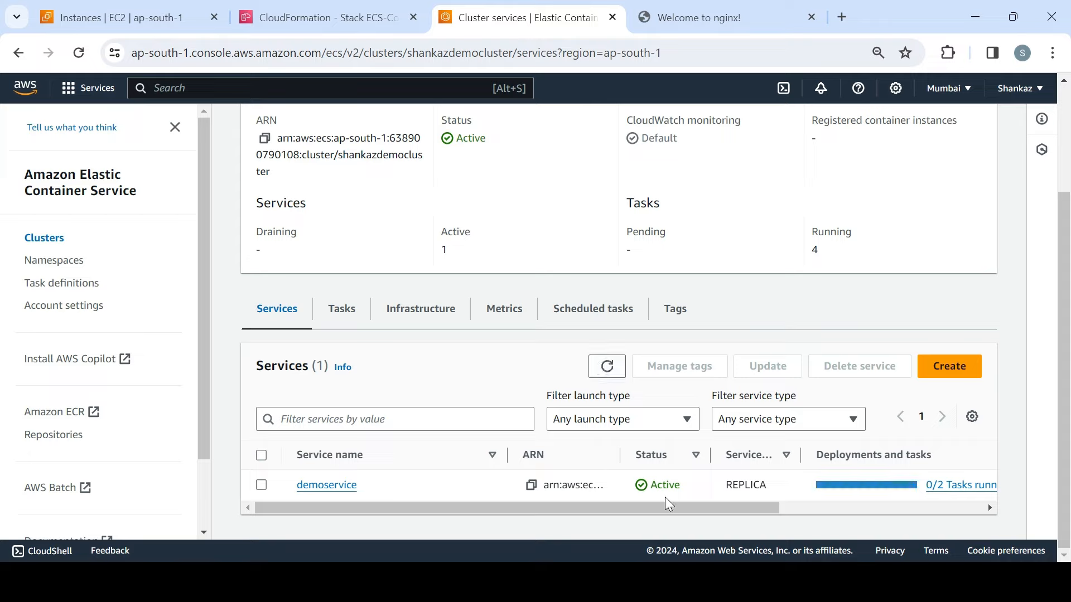
{"action": "left_click_drag", "start_coordinate": [669, 507], "coordinate": [918, 505]}
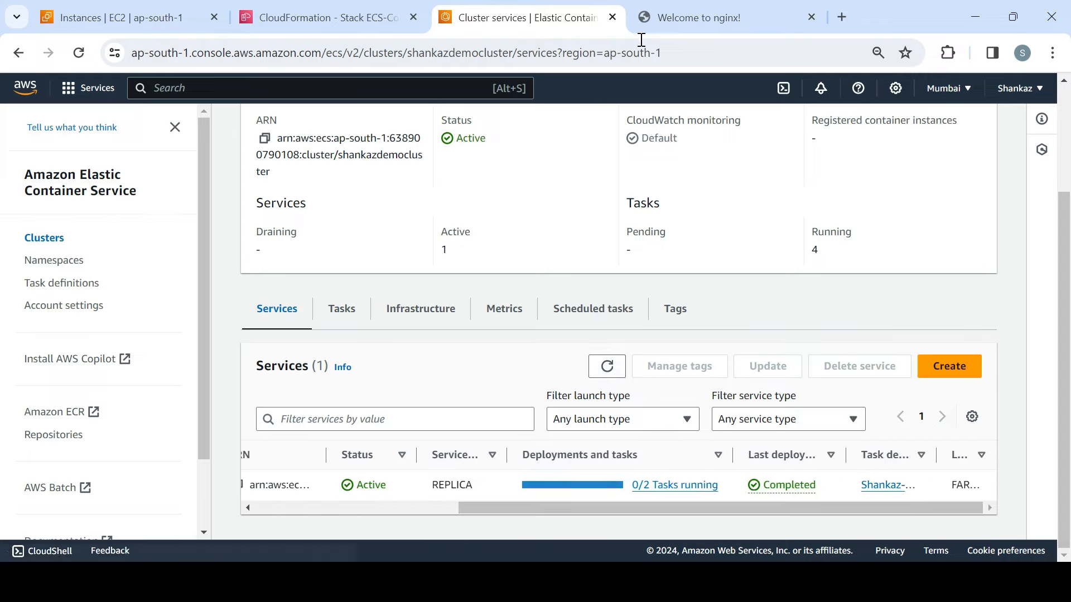
Reload the stopped task's nginx page to check whether it still responds, and return to the cluster's services
{"action": "left_click", "coordinate": [686, 17]}
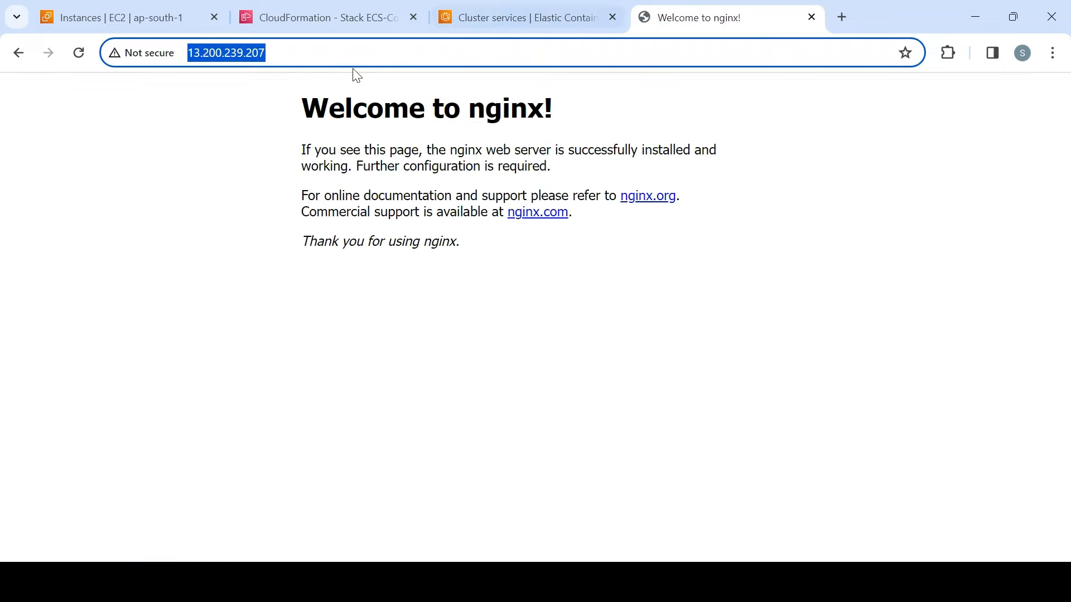
{"action": "left_click", "coordinate": [89, 64]}
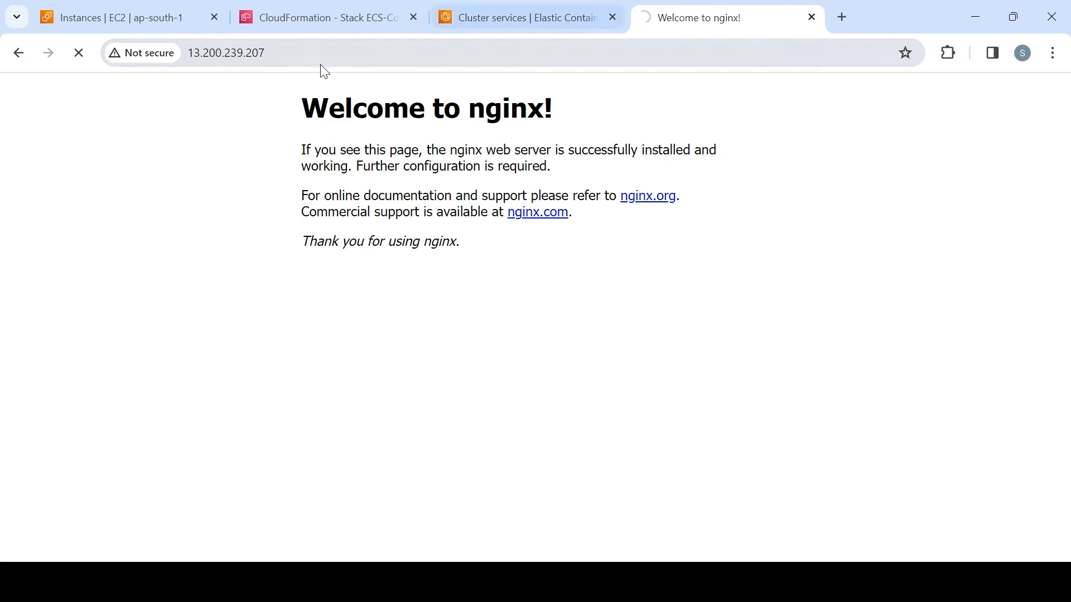
{"action": "left_click", "coordinate": [166, 20]}
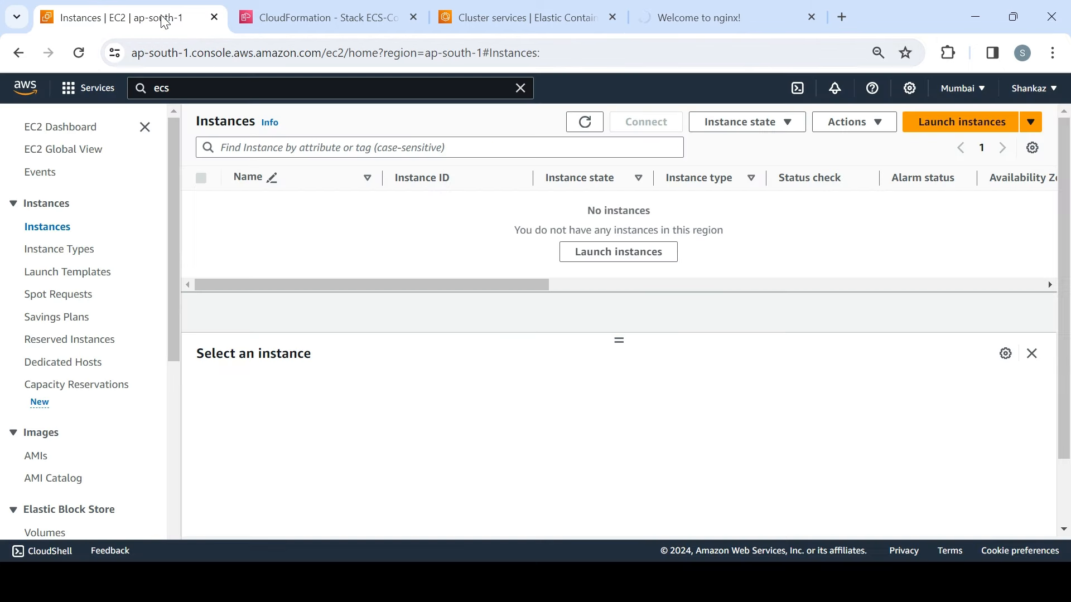
{"action": "left_click", "coordinate": [302, 19]}
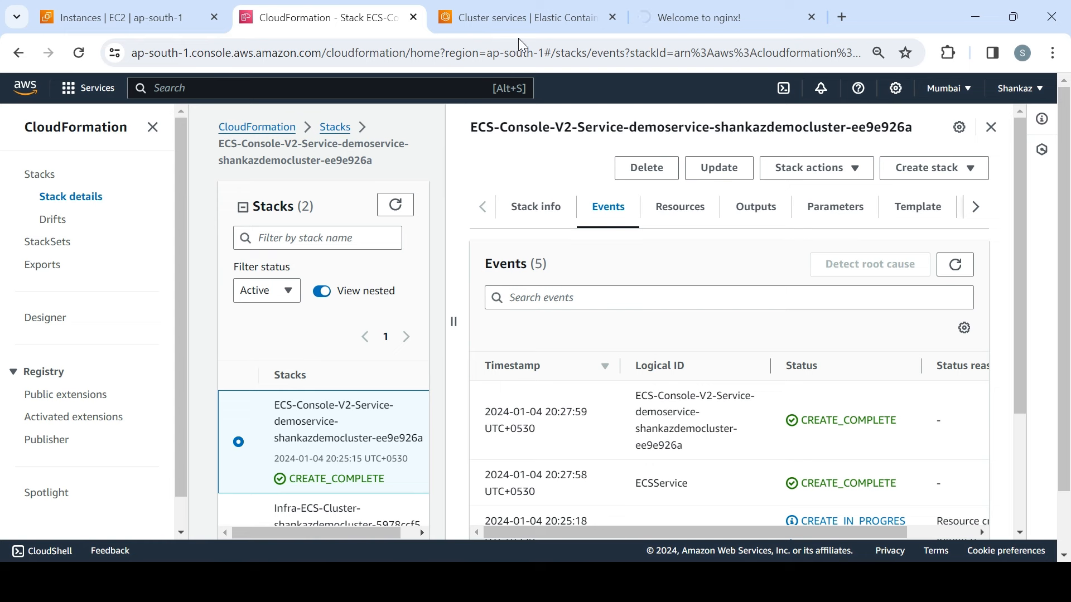
{"action": "left_click", "coordinate": [527, 12]}
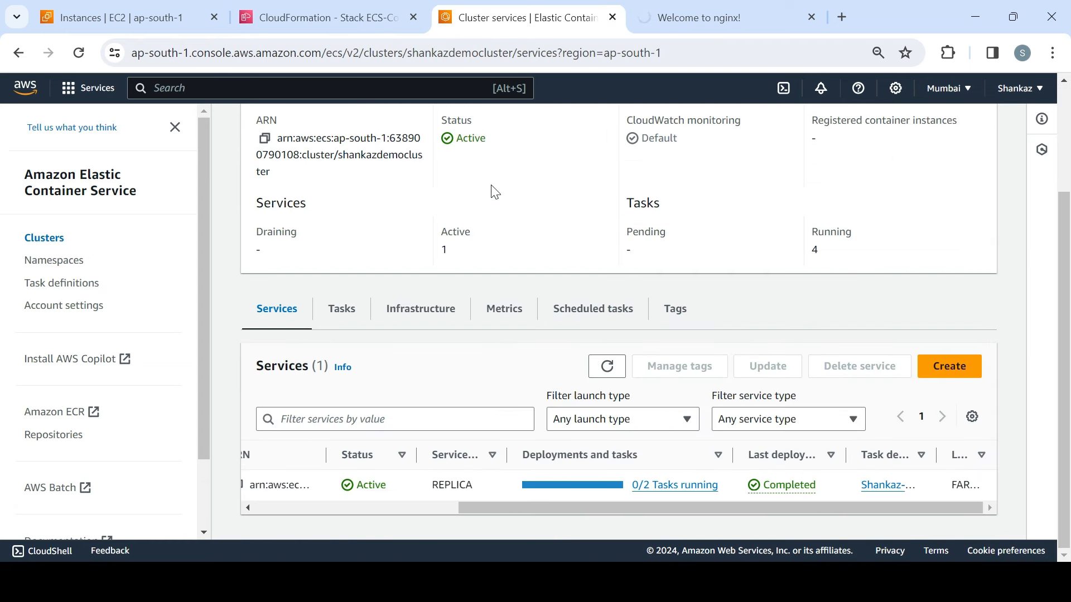
Refresh the services list to check demoservice's running tasks, and refresh the cluster's task list to examine the replacement tasks
{"action": "left_click", "coordinate": [616, 369]}
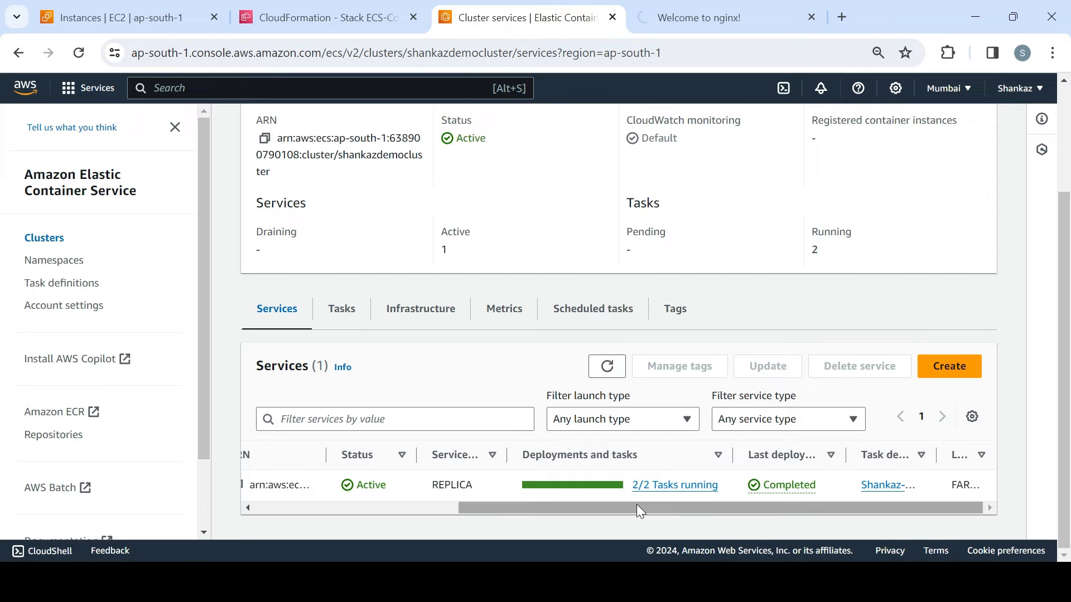
{"action": "left_click_drag", "start_coordinate": [639, 509], "coordinate": [412, 508]}
{"action": "left_click", "coordinate": [339, 313]}
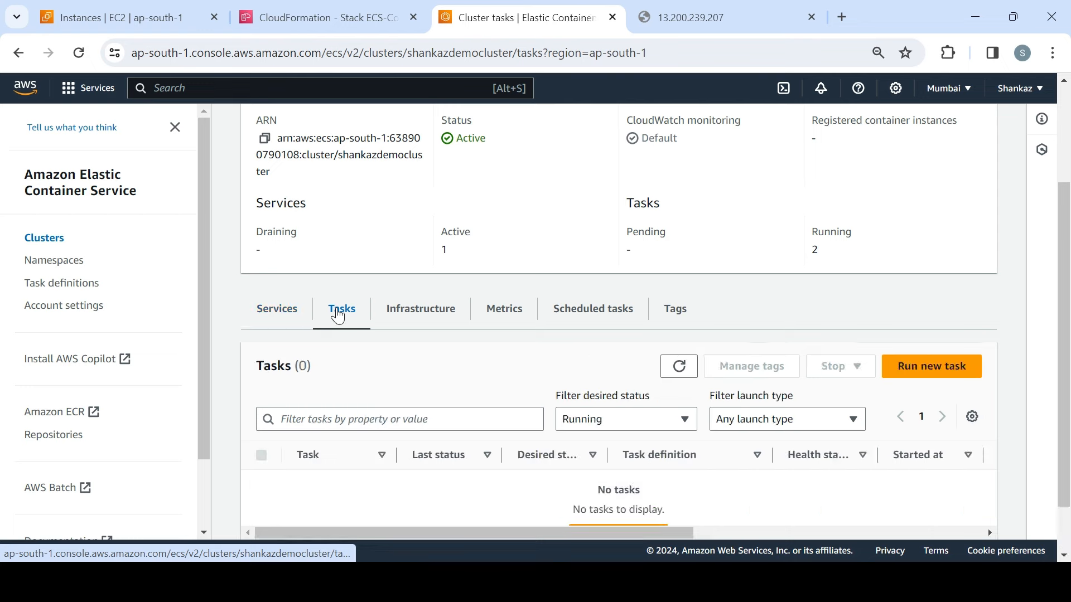
{"action": "left_click", "coordinate": [677, 366]}
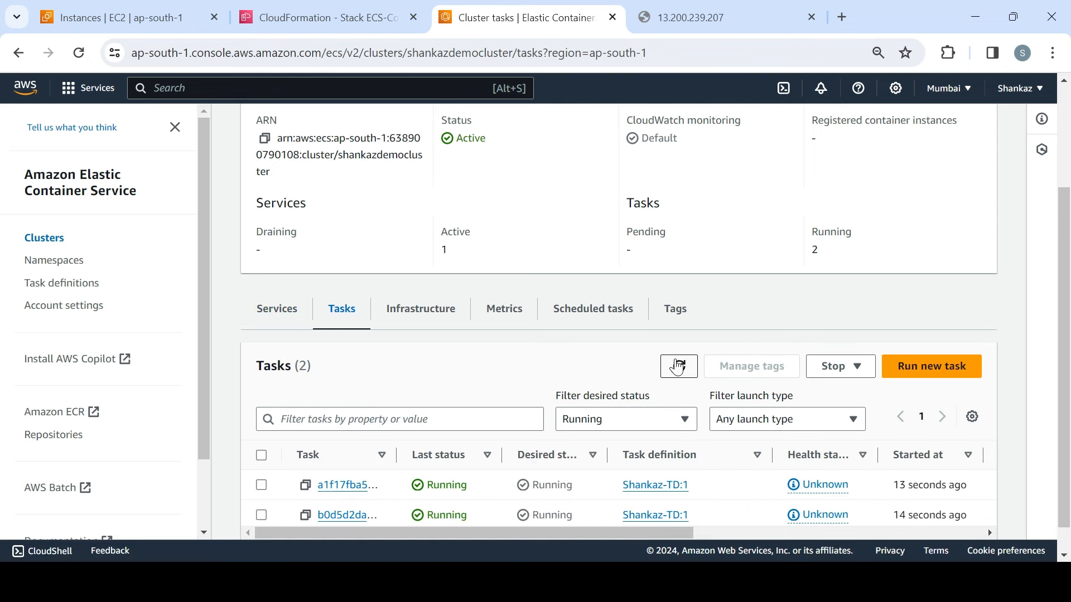
{"action": "scroll", "coordinate": [1069, 243], "scroll_direction": "down", "scroll_amount": 1}
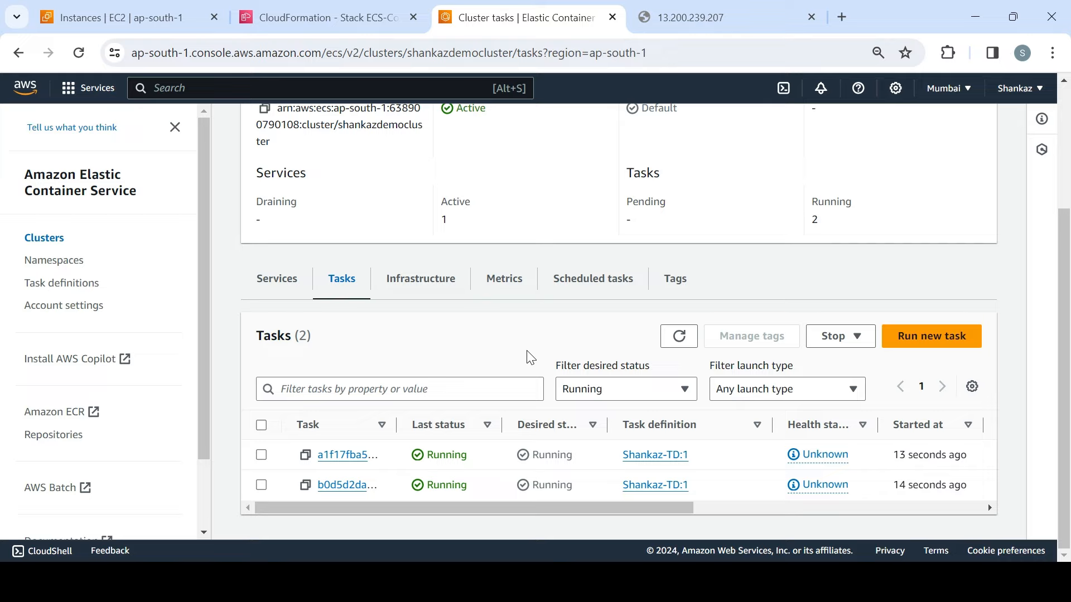
Open the first running task's configuration to view its public IP, and close the stopped task's nginx page
{"action": "left_click", "coordinate": [356, 456]}
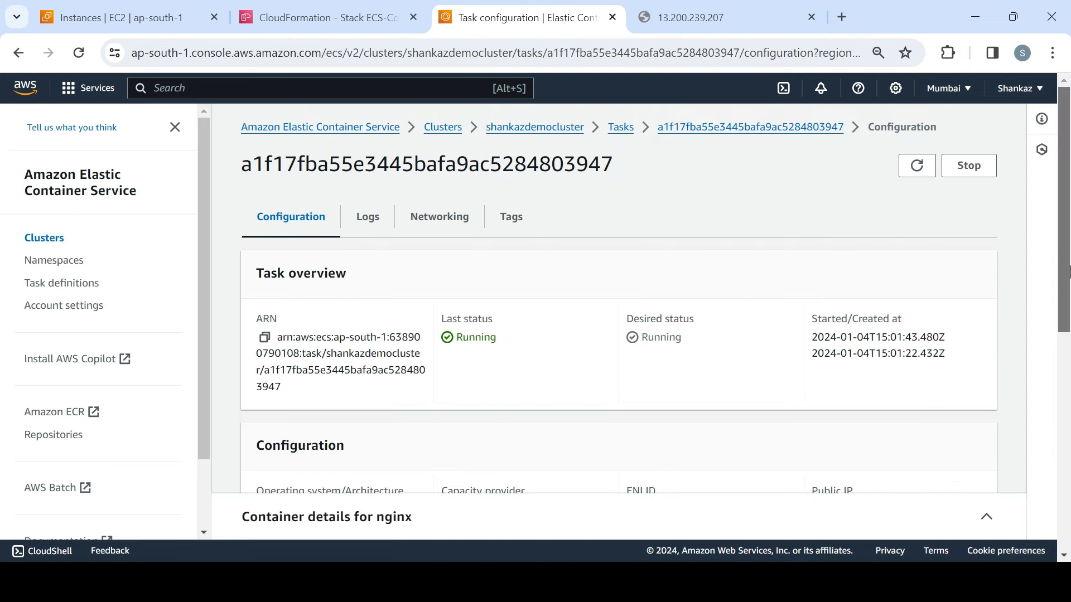
{"action": "scroll", "coordinate": [1062, 278], "scroll_direction": "down", "scroll_amount": 3}
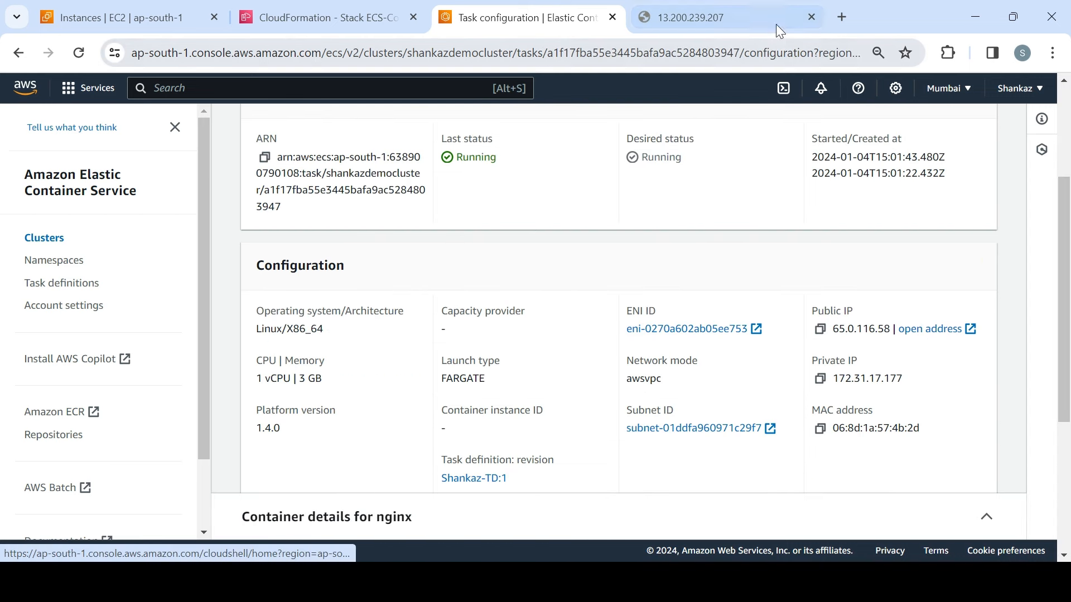
{"action": "left_click", "coordinate": [756, 19]}
{"action": "left_click", "coordinate": [813, 17]}
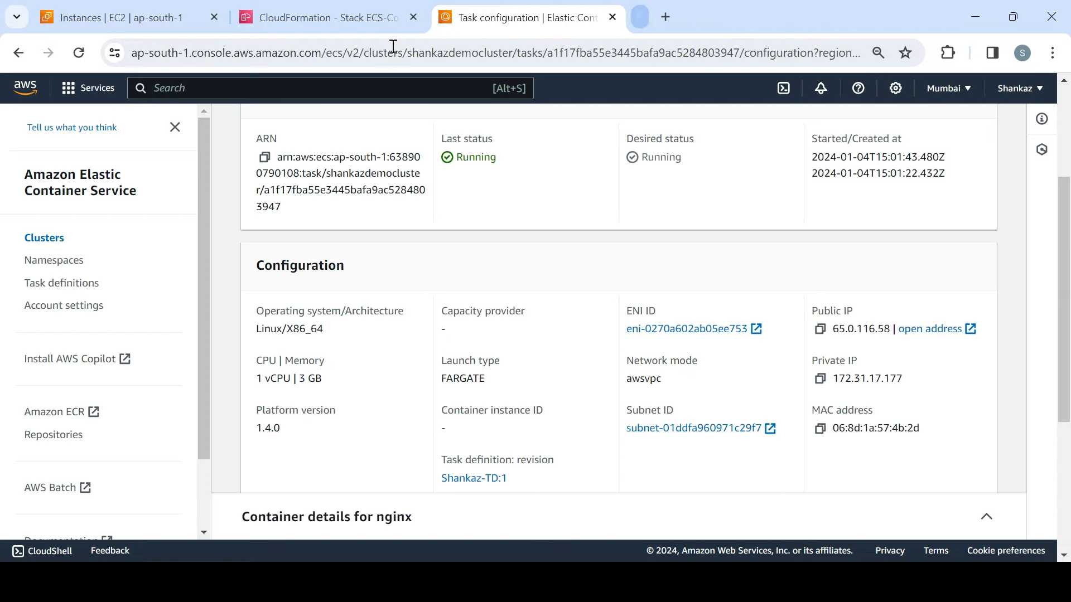
Open the first task's public address, 65.0.116.58, in a new browser tab to check its nginx page
{"action": "left_click", "coordinate": [173, 16]}
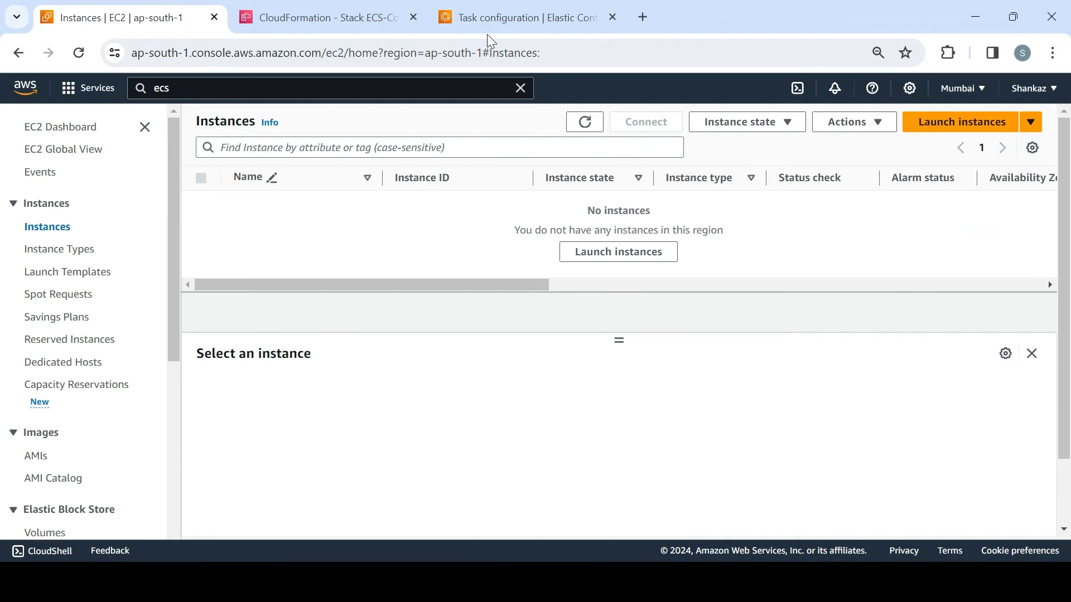
{"action": "left_click", "coordinate": [481, 16]}
{"action": "left_click", "coordinate": [930, 329]}
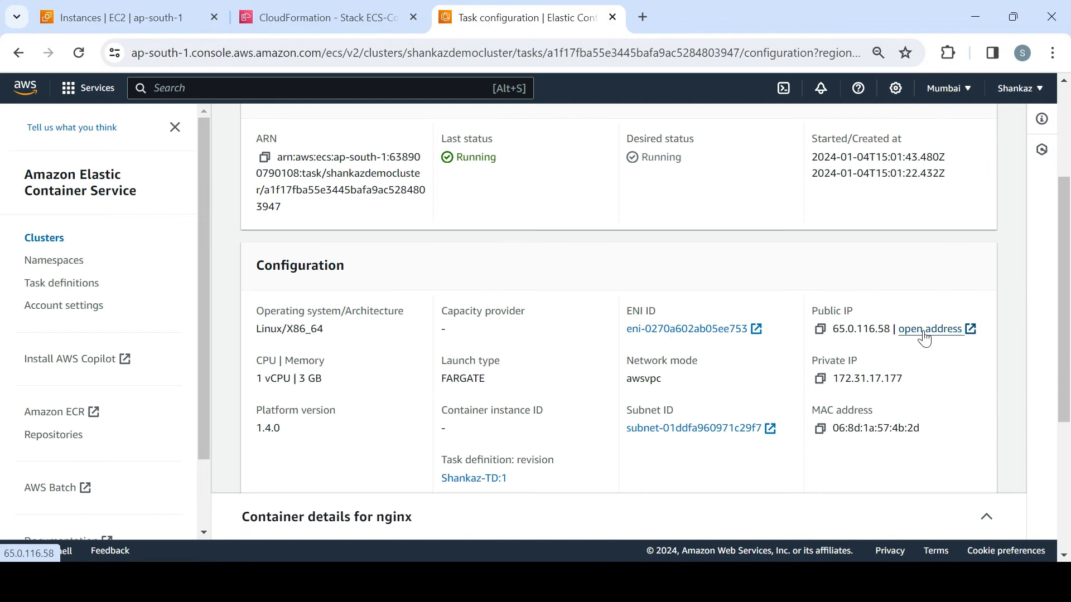
{"action": "left_click", "coordinate": [752, 28]}
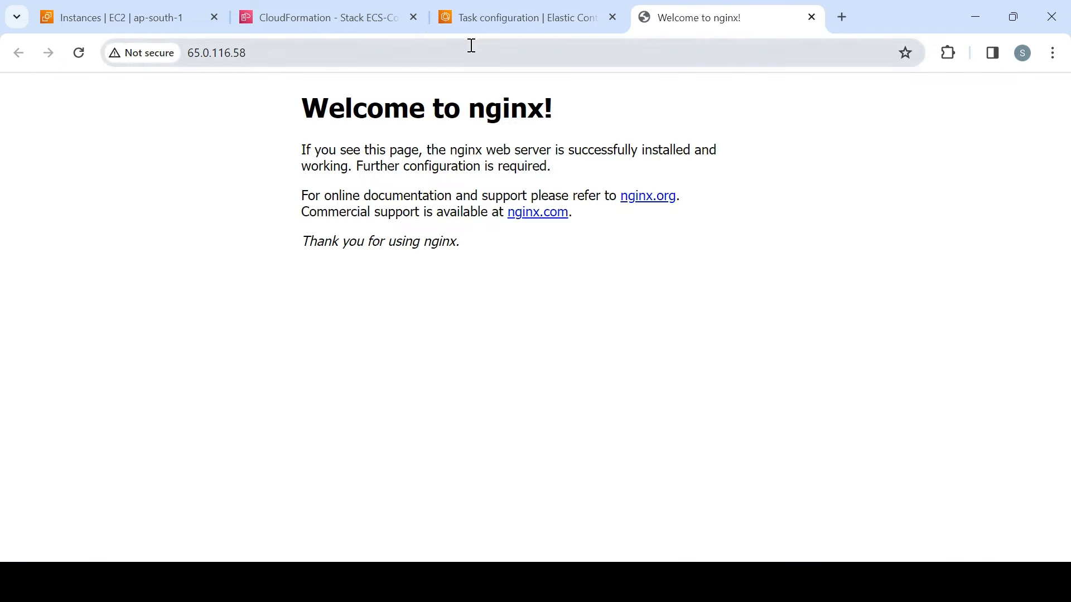
Return to the cluster's task list, and open the second task's public address, 13.235.74.214, from its configuration
{"action": "left_click", "coordinate": [486, 25]}
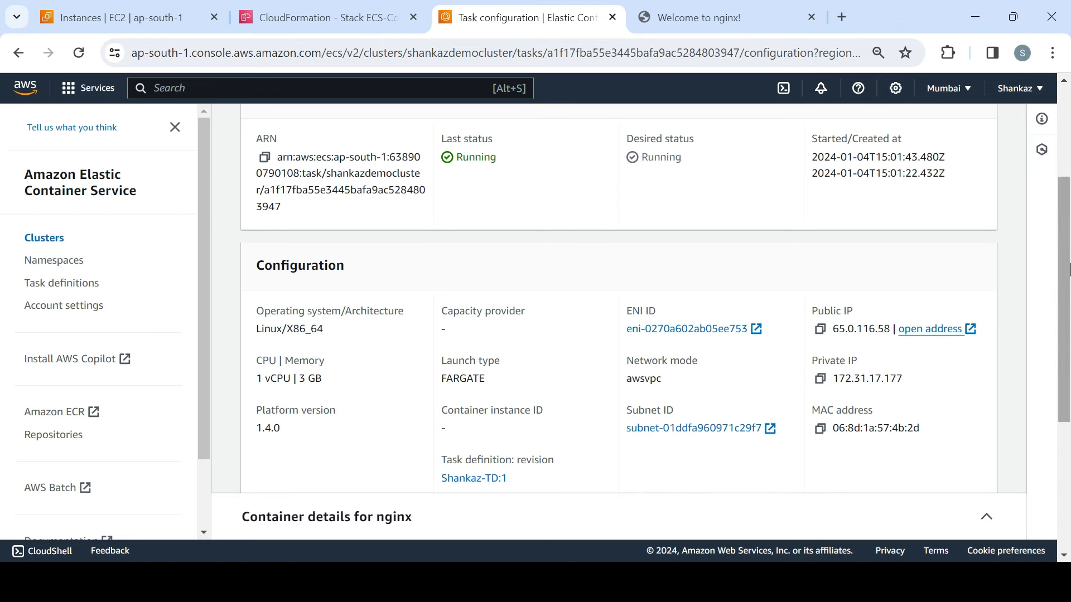
{"action": "scroll", "coordinate": [1064, 301], "scroll_direction": "up", "scroll_amount": 3}
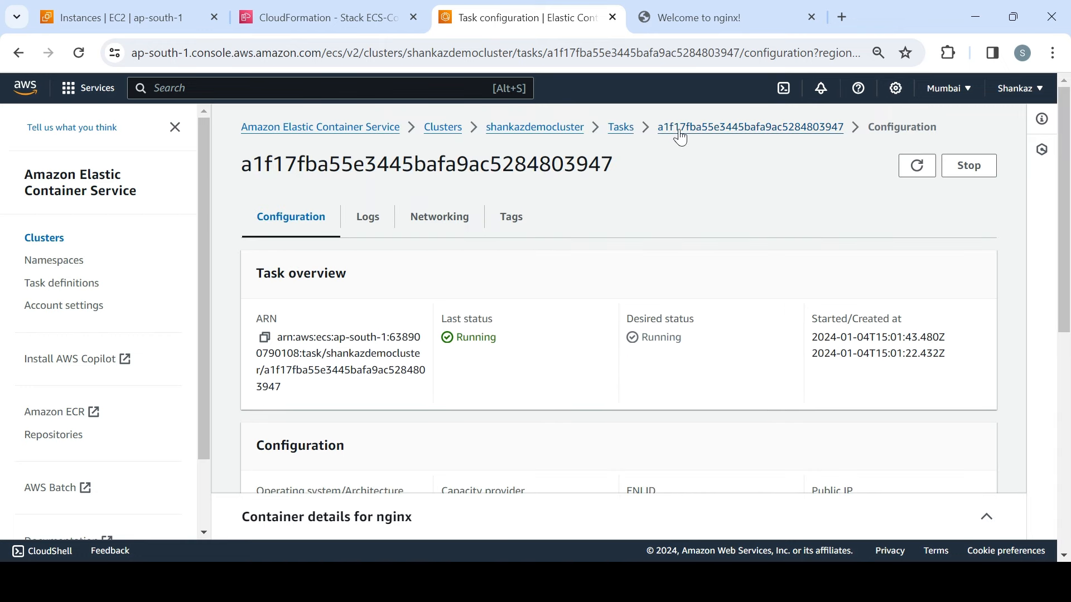
{"action": "left_click", "coordinate": [623, 128]}
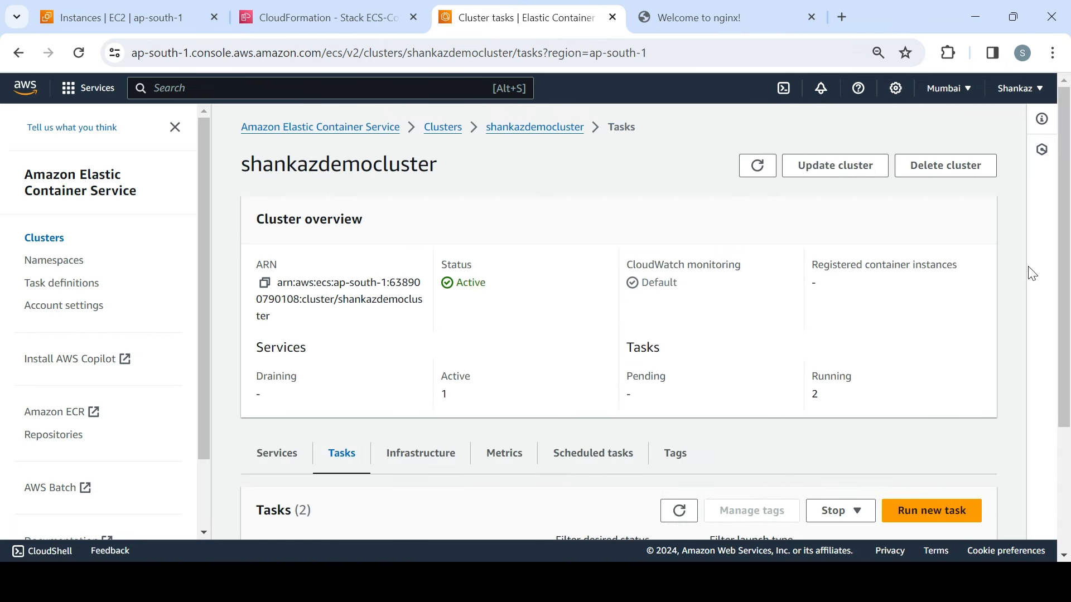
{"action": "scroll", "coordinate": [1033, 274], "scroll_direction": "down", "scroll_amount": 3}
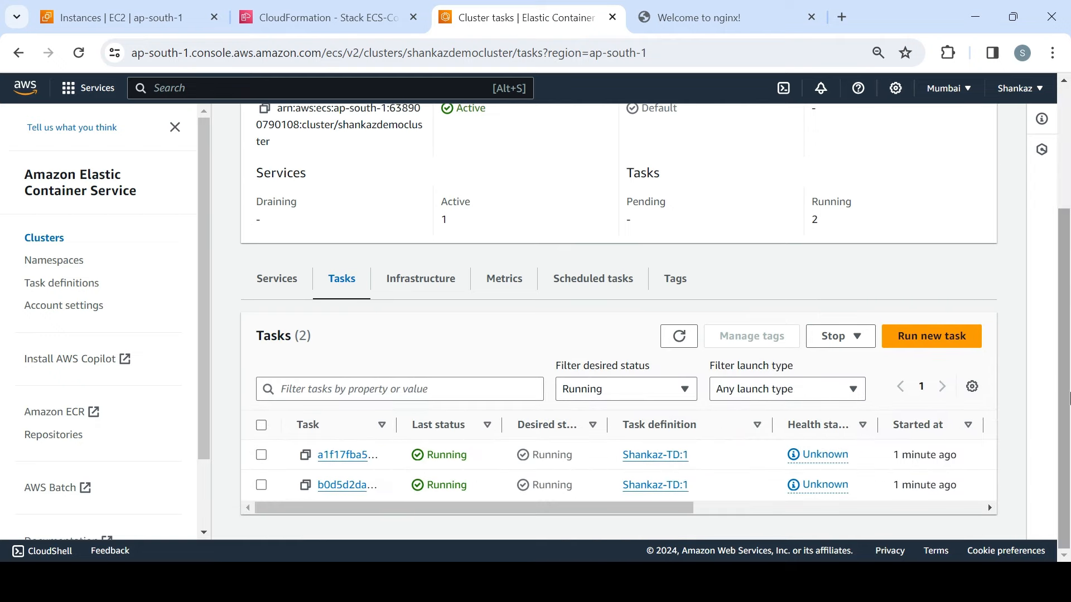
{"action": "left_click", "coordinate": [353, 493]}
{"action": "scroll", "coordinate": [1068, 295], "scroll_direction": "down", "scroll_amount": 3}
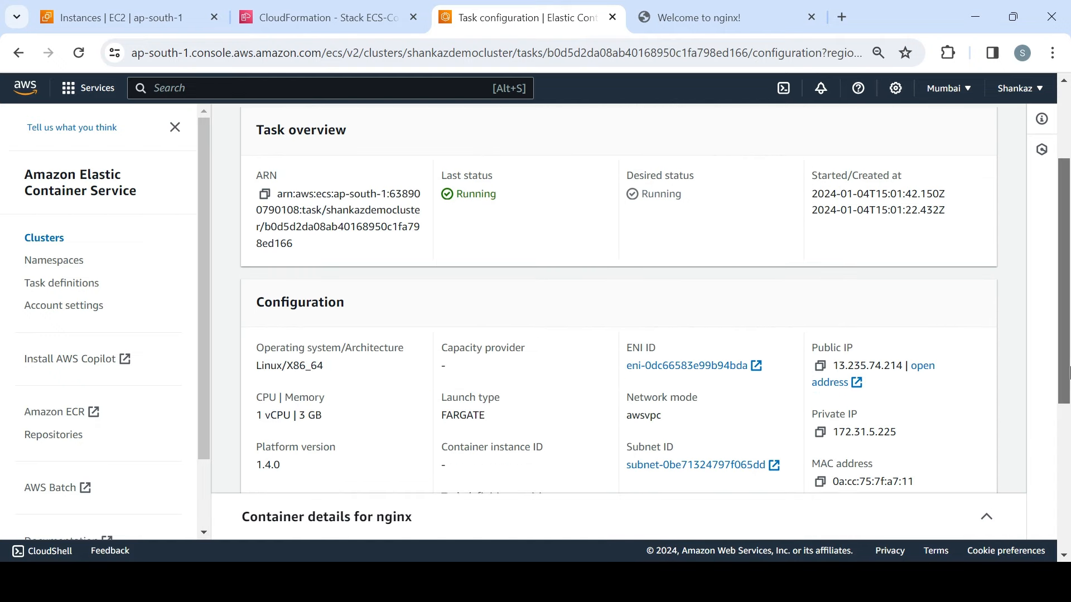
{"action": "left_click", "coordinate": [924, 346]}
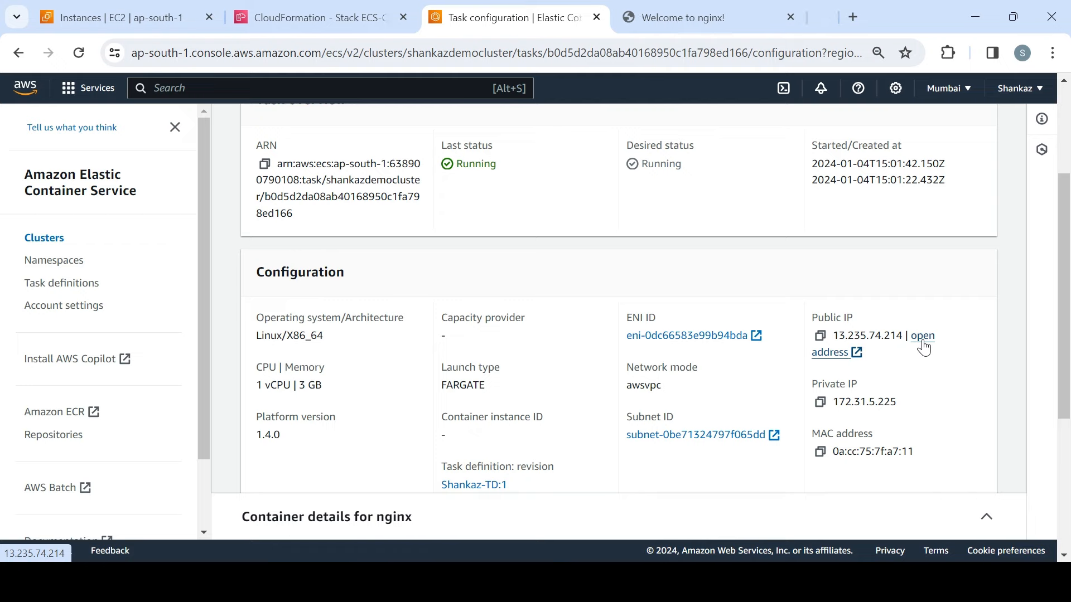
Compare the addresses of the two tasks' nginx pages, and close both pages to return to the second task's details
{"action": "left_click", "coordinate": [633, 16]}
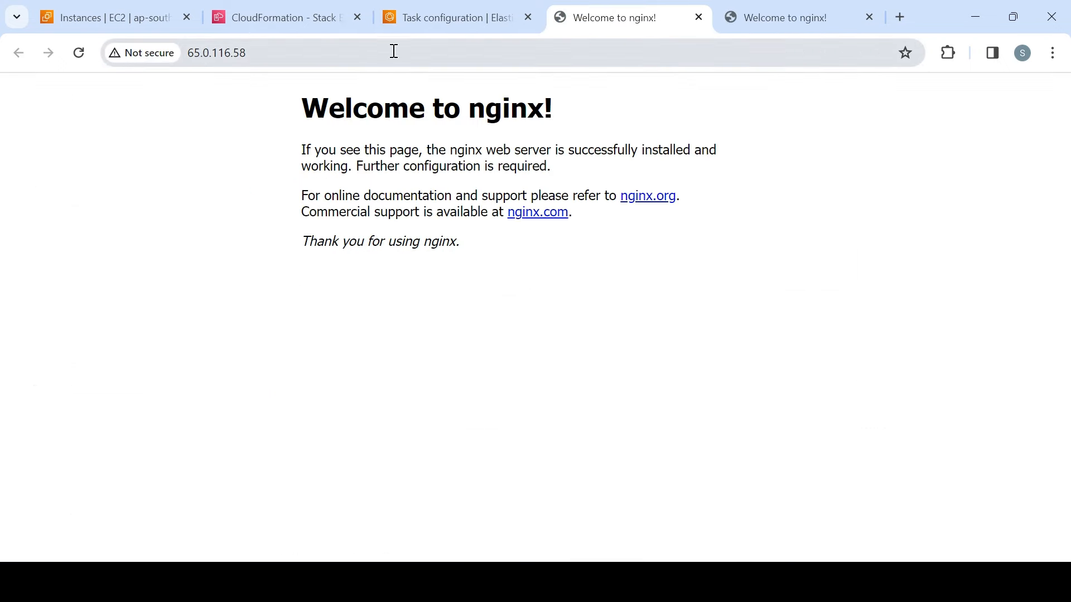
{"action": "left_click", "coordinate": [773, 25]}
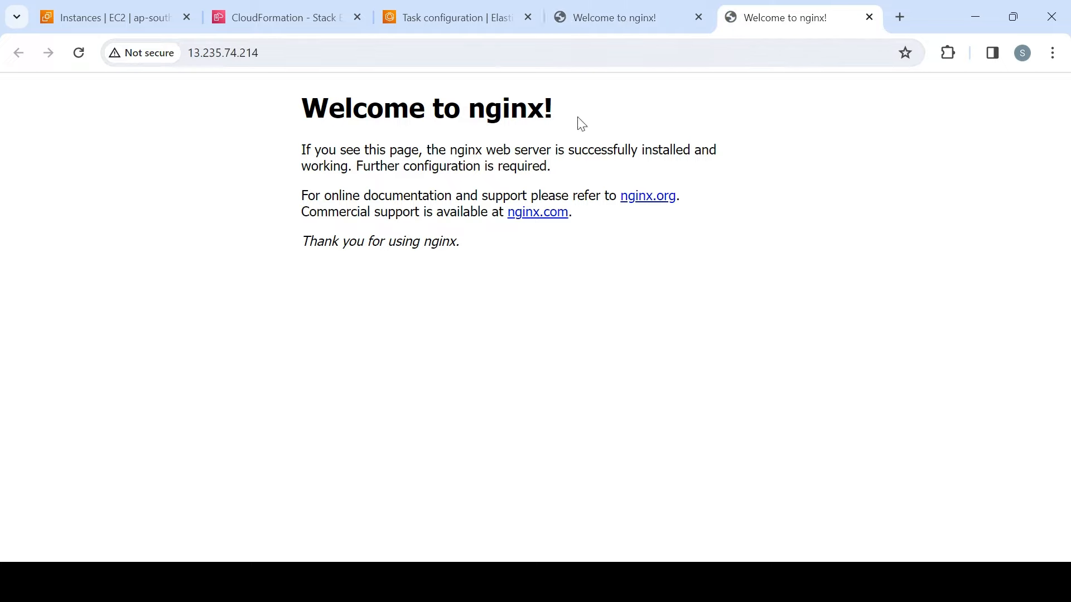
{"action": "left_click", "coordinate": [698, 18]}
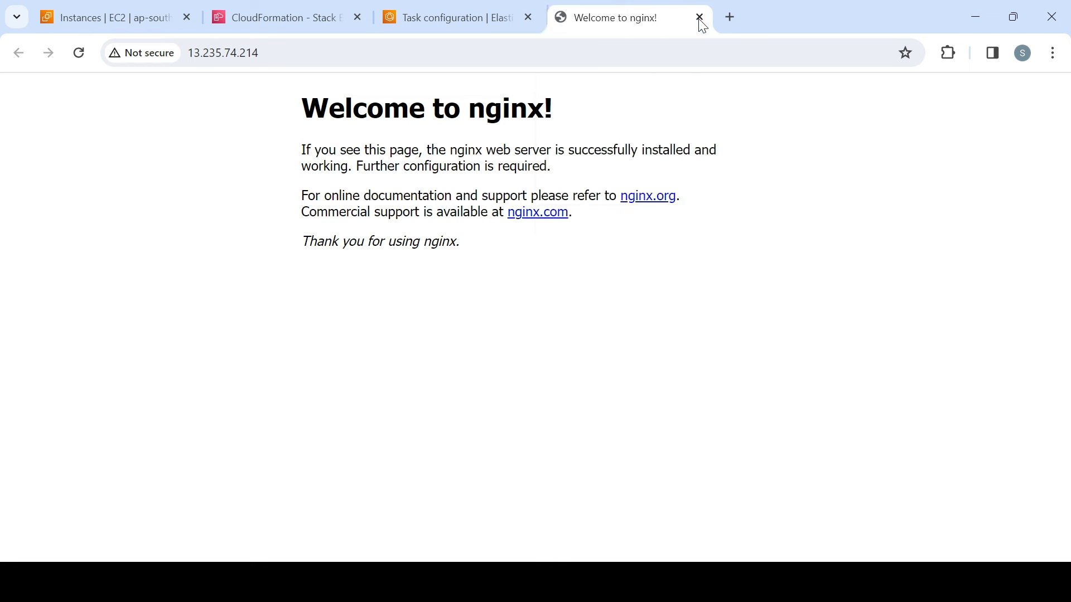
{"action": "left_click", "coordinate": [698, 19]}
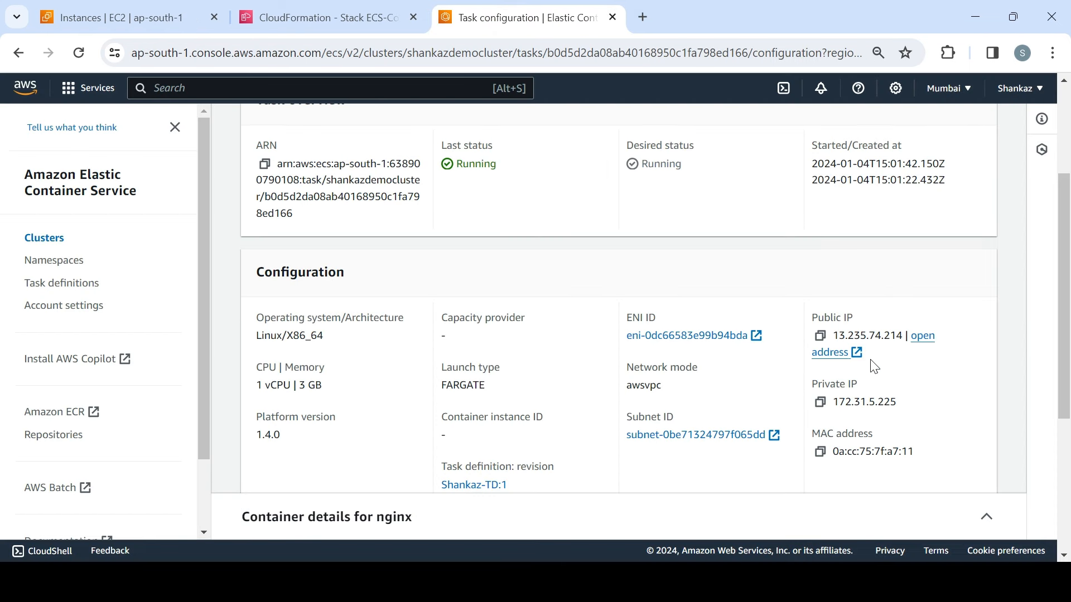
{"action": "left_click_drag", "start_coordinate": [1066, 275], "coordinate": [1066, 190]}
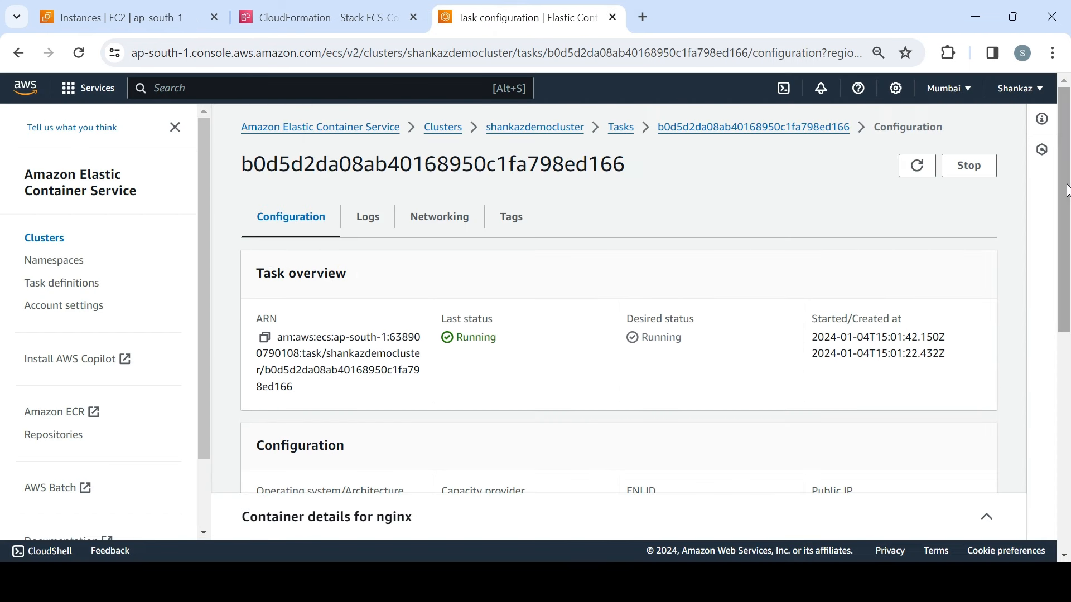